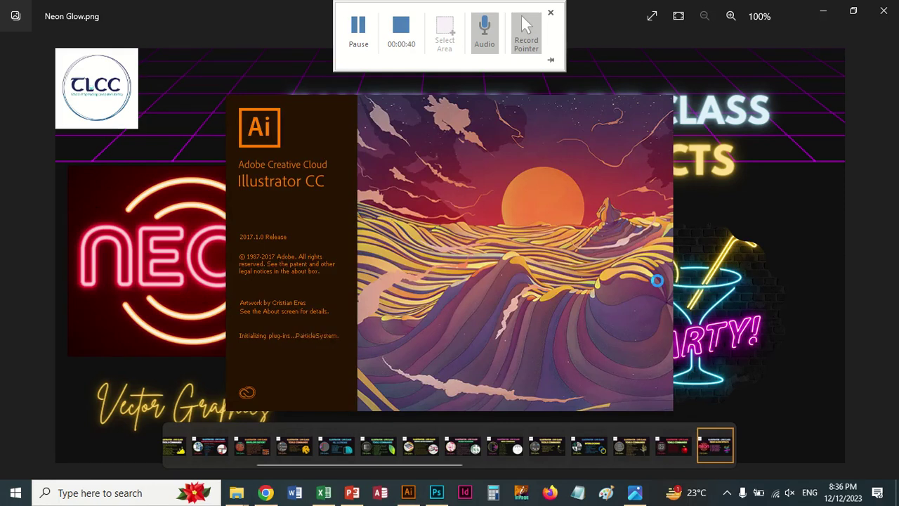
- Browse the neon class slides in Photos, then launch Adobe Illustrator
left_click(886, 255)
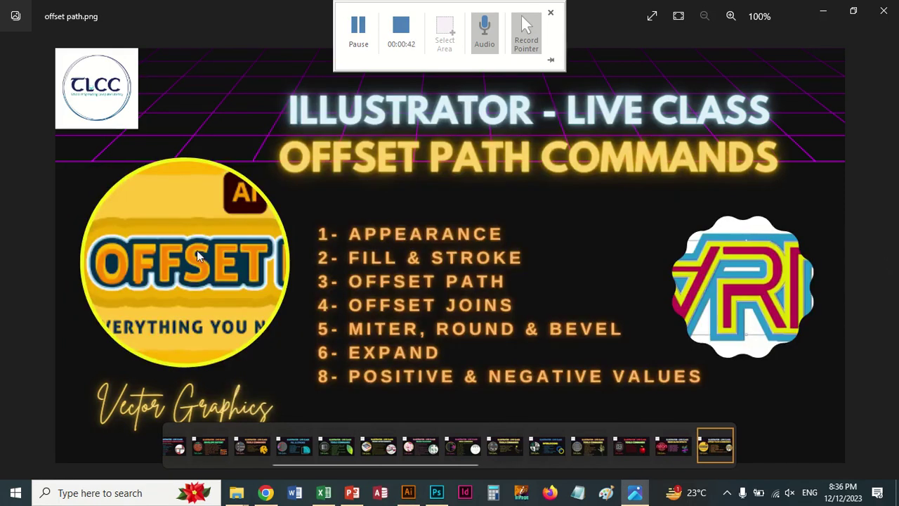
left_click(16, 249)
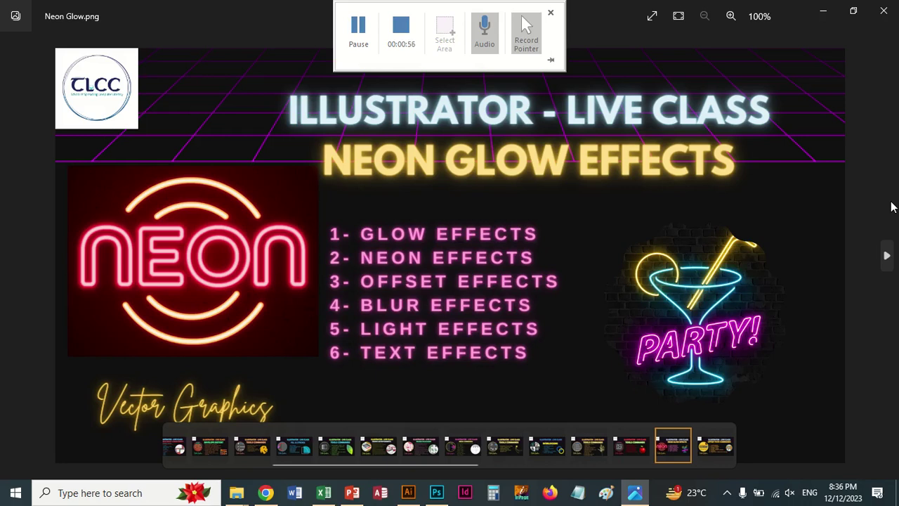
left_click(420, 489)
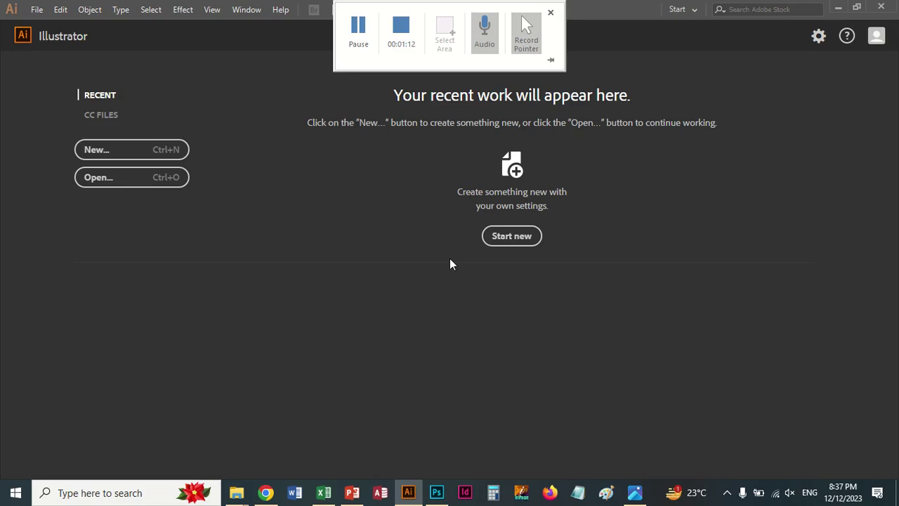
- Create a blank A4 landscape print document (841.89 × 595.28 pt, CMYK)
left_click(94, 153)
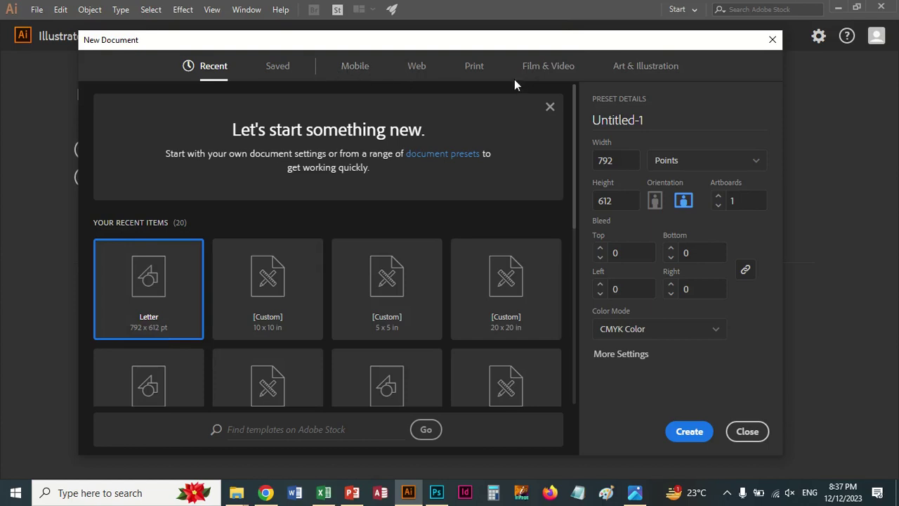
left_click(482, 71)
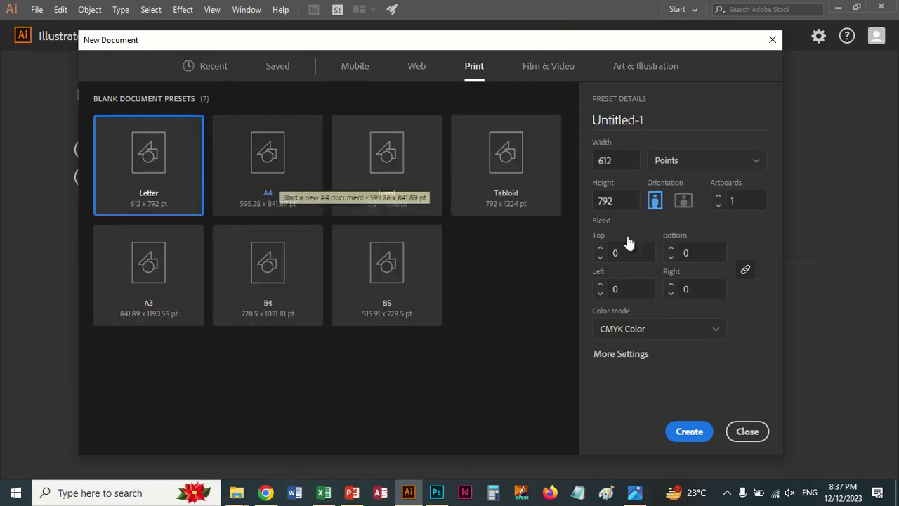
left_click(684, 201)
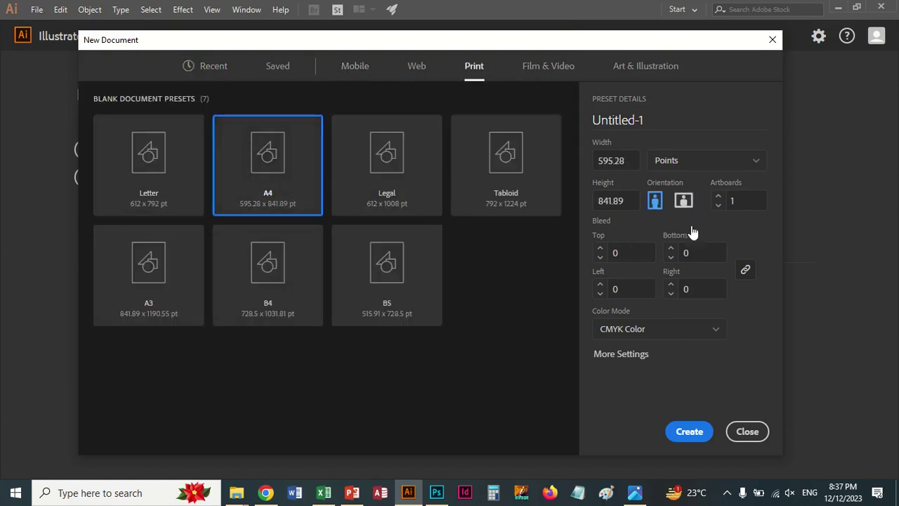
left_click(688, 431)
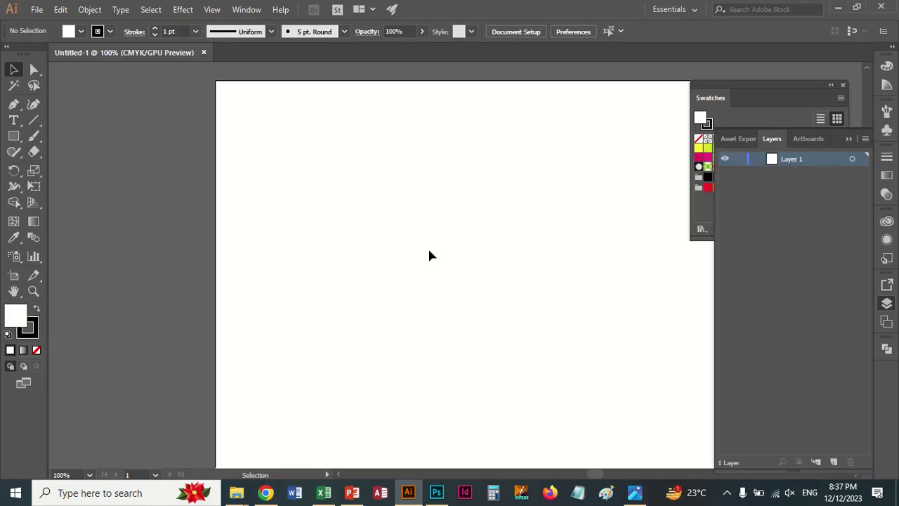
- Add a 'JUST MUSIC' text line, scale it to about 119 pt and move it lower right
left_click(14, 120)
left_click(384, 236)
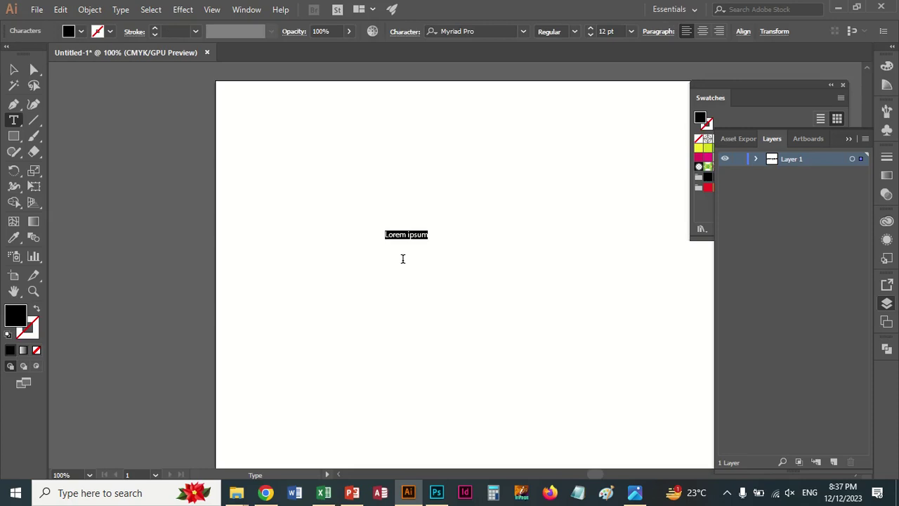
type("JUST")
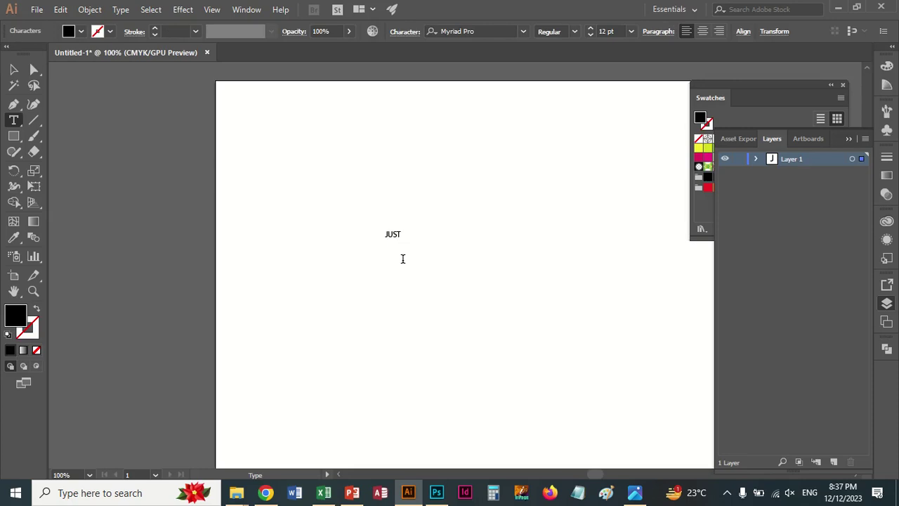
type(" MUSIC")
key("Escape")
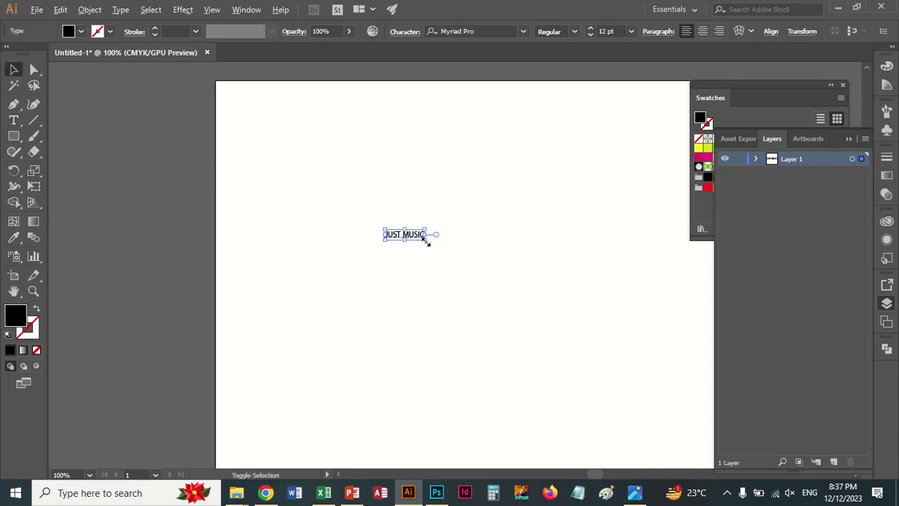
left_click_drag(426, 240, 592, 366)
left_click_drag(496, 242, 549, 271)
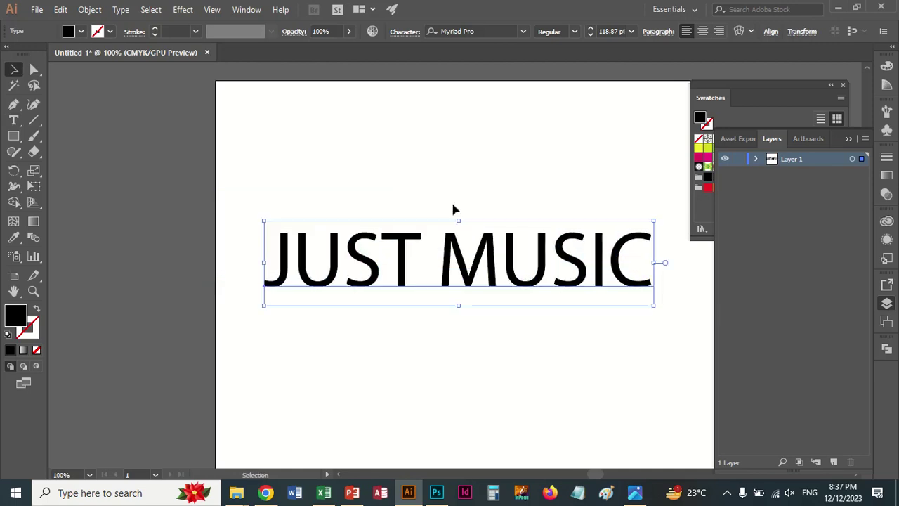
- Clear the font field and apply Adobe Caslon Pro to JUST MUSIC from the font list
left_click(480, 31)
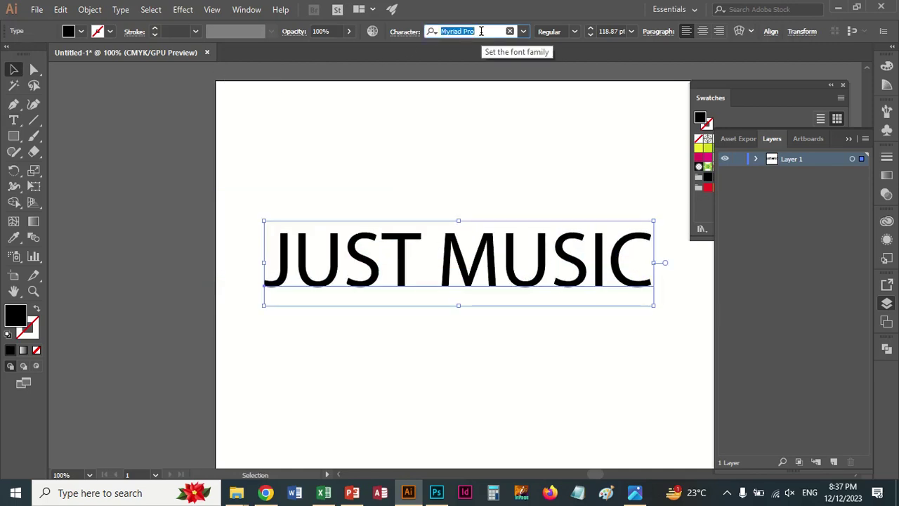
key("BackSpace")
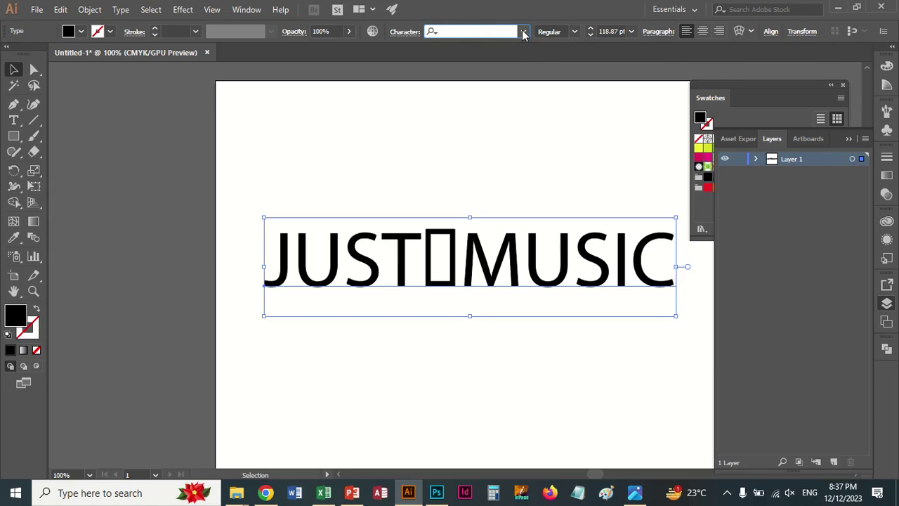
left_click(523, 33)
left_click(523, 33)
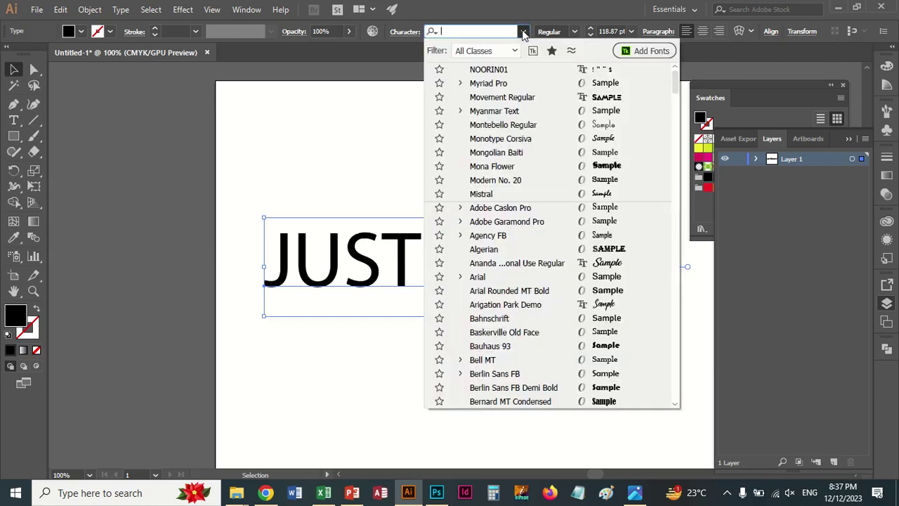
left_click(509, 207)
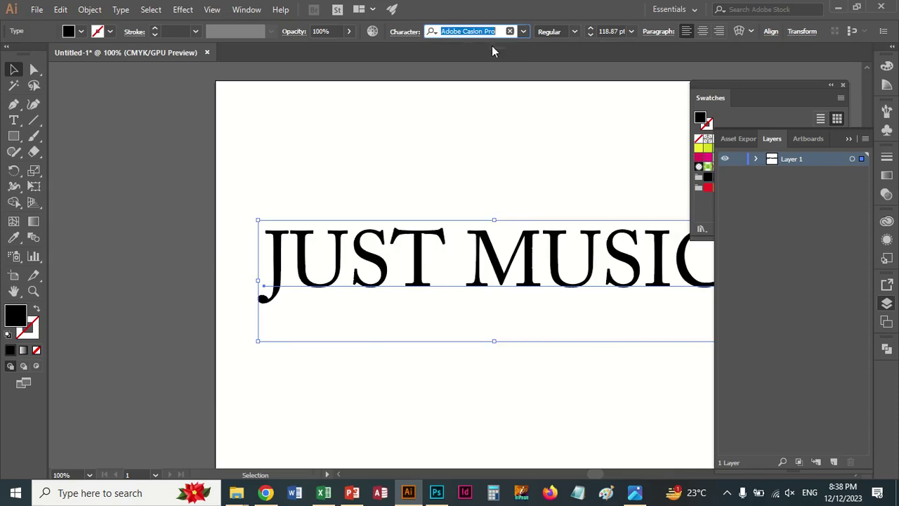
- Preview neighbouring fonts, settle on Bahnschrift and nudge the text slightly left
key("Down")
key("Down")
key("Down")
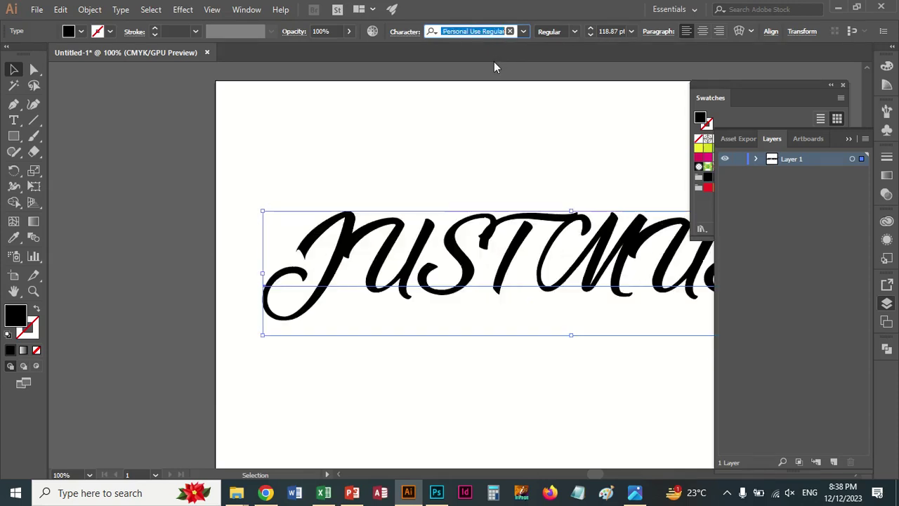
key("Down")
key("Down")
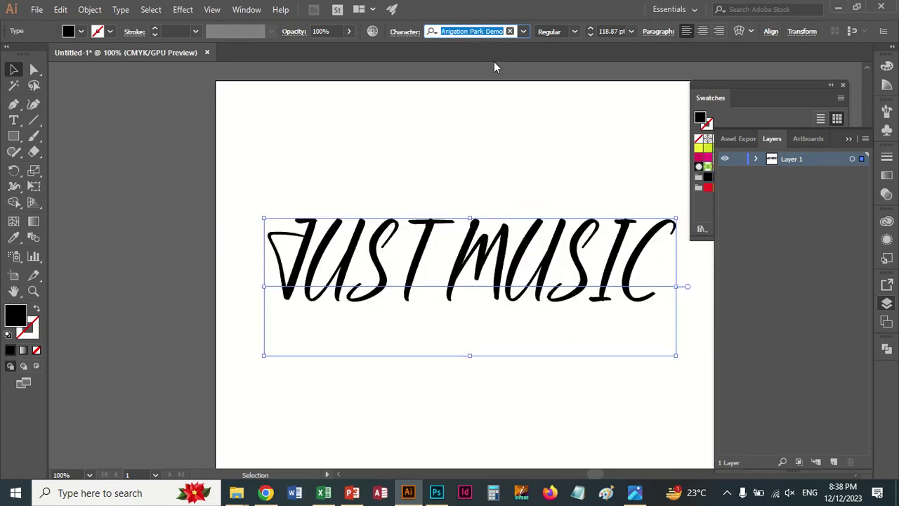
key("Down")
key("Up")
key("Down")
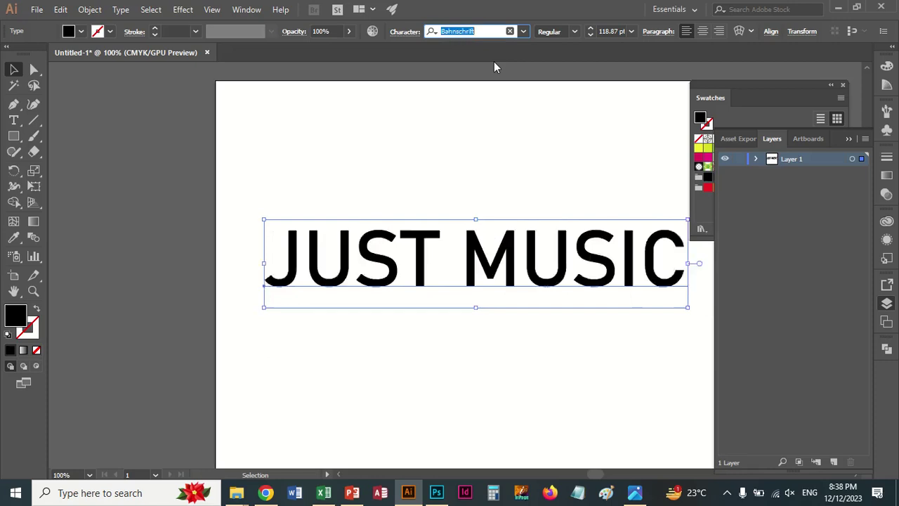
key("Down")
key("Up")
left_click_drag(535, 258, 519, 259)
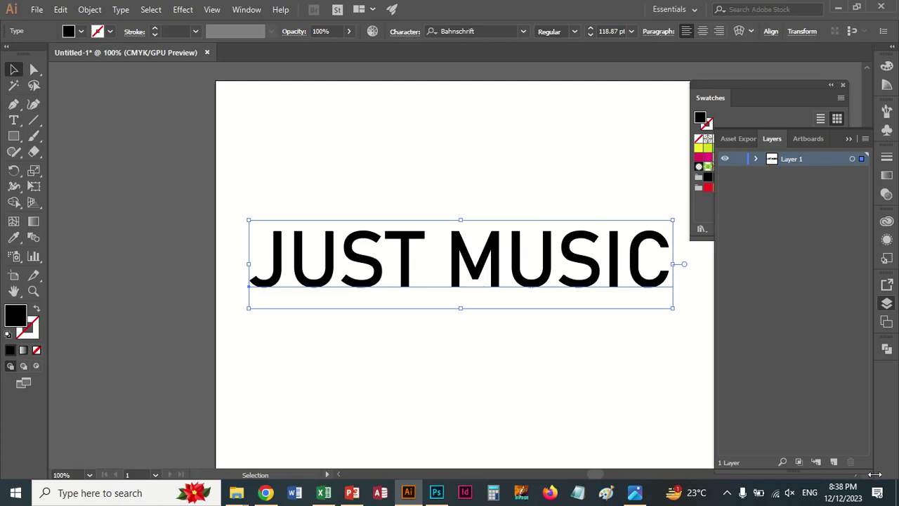
- Add Layer 2 beneath Layer 1 and make it the active layer
left_click(834, 462)
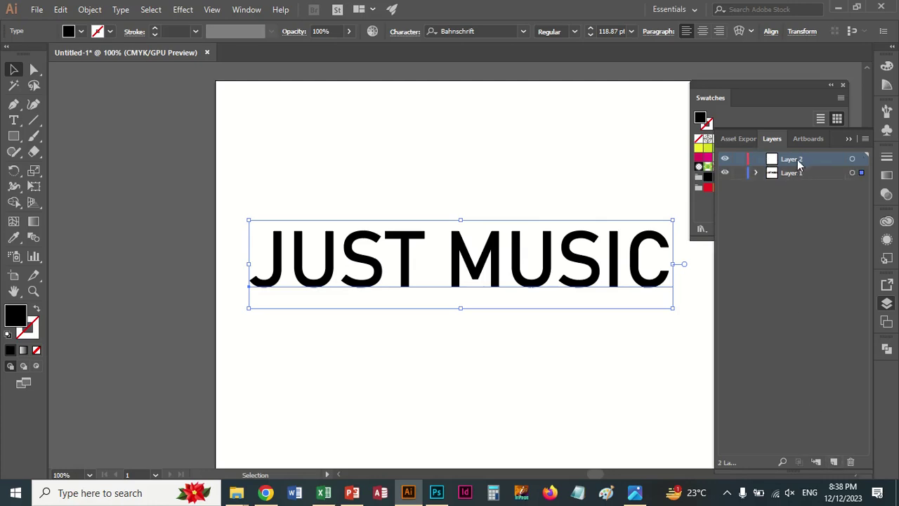
left_click_drag(797, 162, 797, 178)
left_click(787, 176)
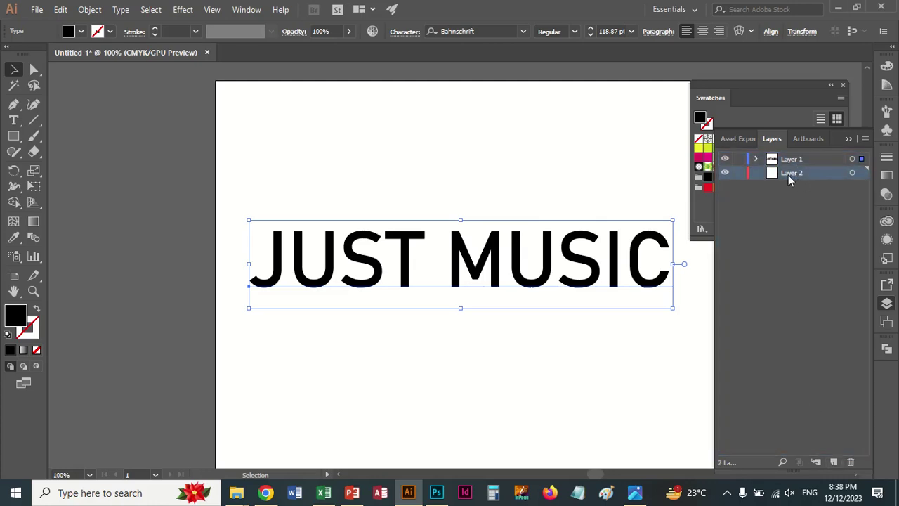
- Draw a black rectangle on Layer 2 aligned to cover the whole artboard
left_click(13, 136)
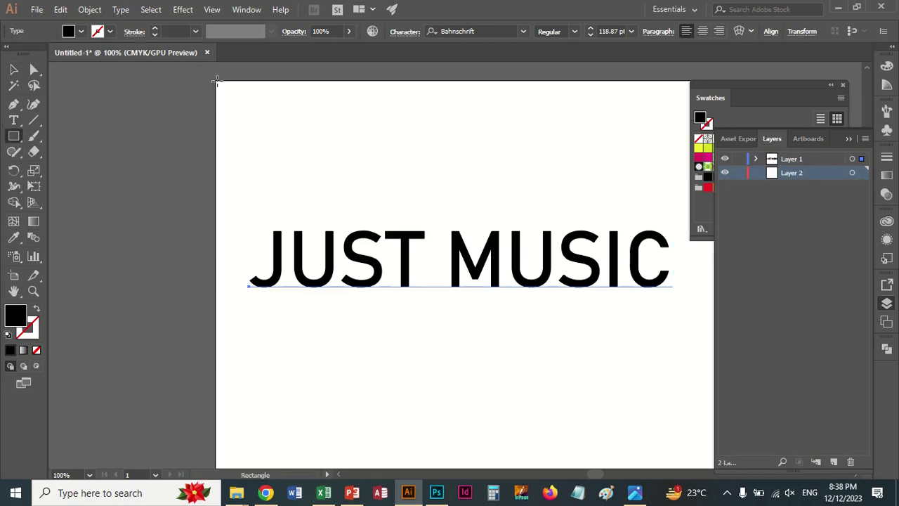
left_click_drag(217, 81, 691, 455)
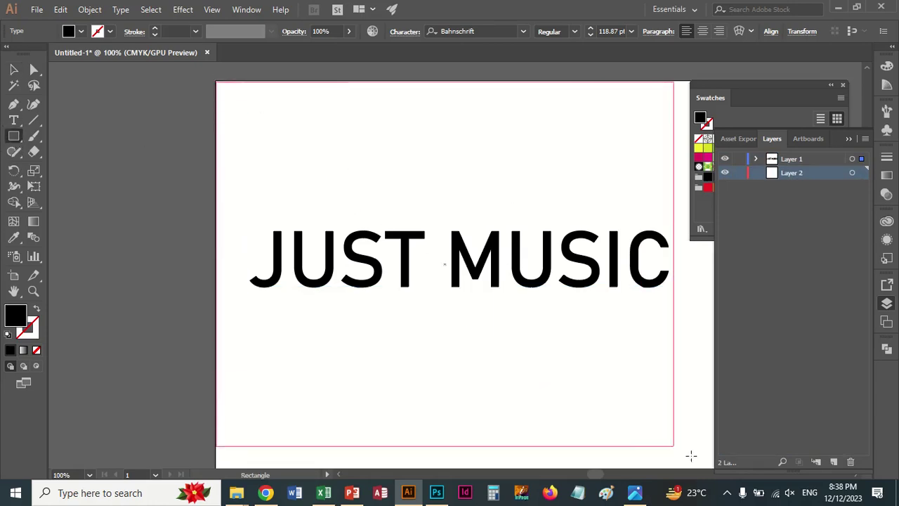
left_click_drag(691, 455, 714, 385)
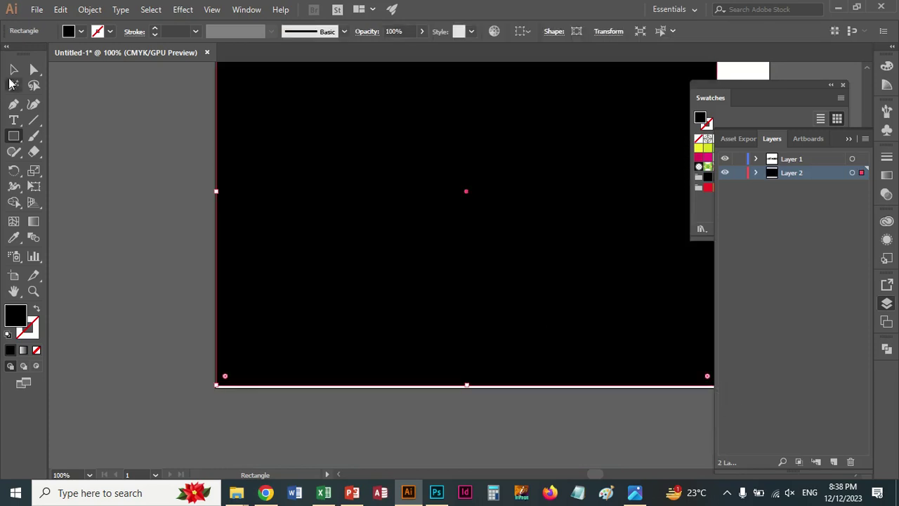
left_click(13, 69)
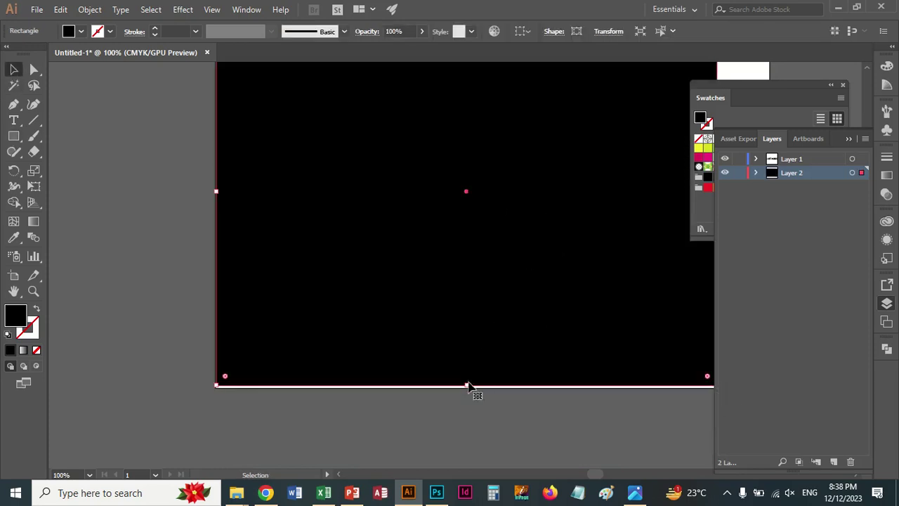
left_click_drag(469, 386, 467, 385)
scroll(575, 315, "up", 1)
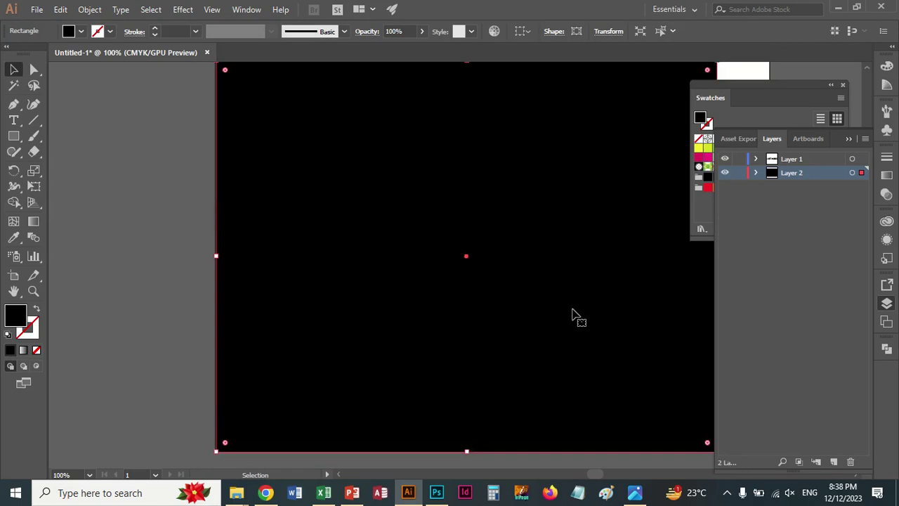
scroll(576, 316, "up", 1)
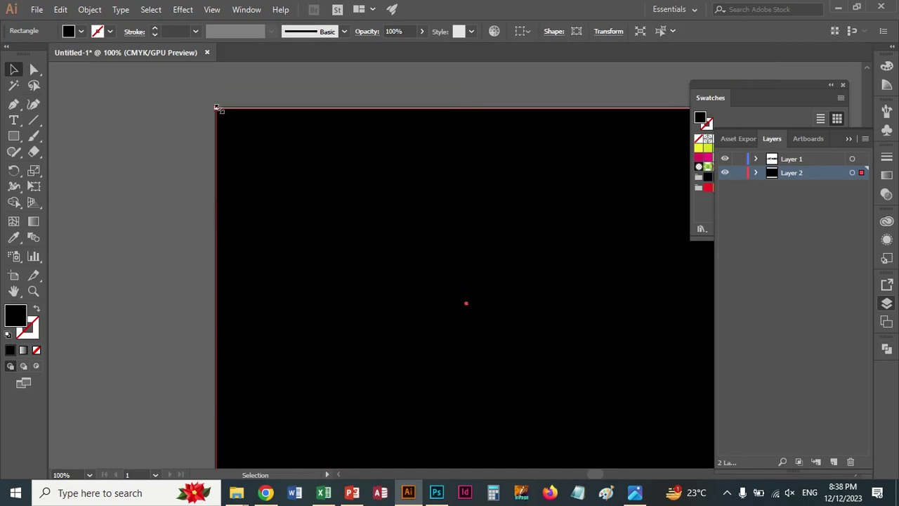
left_click_drag(218, 110, 215, 106)
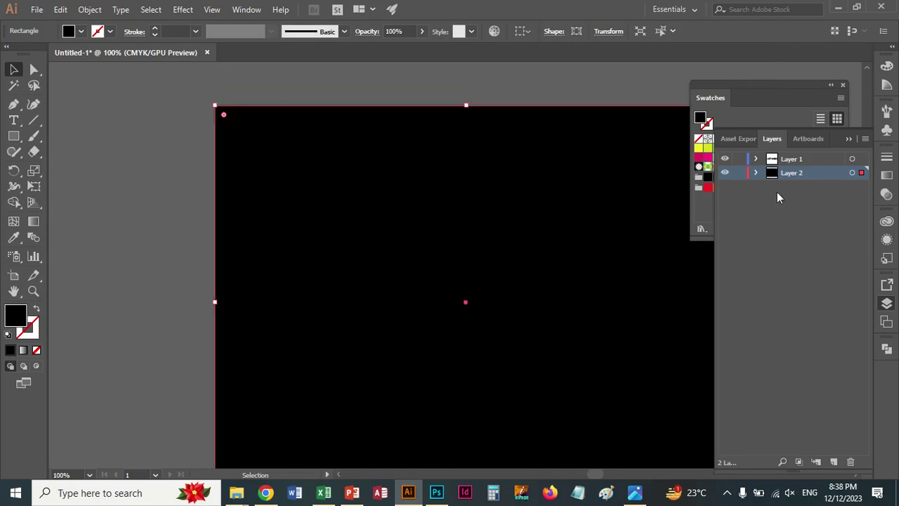
- Lock and hide Layer 2, then make Layer 1 active again
left_click(739, 172)
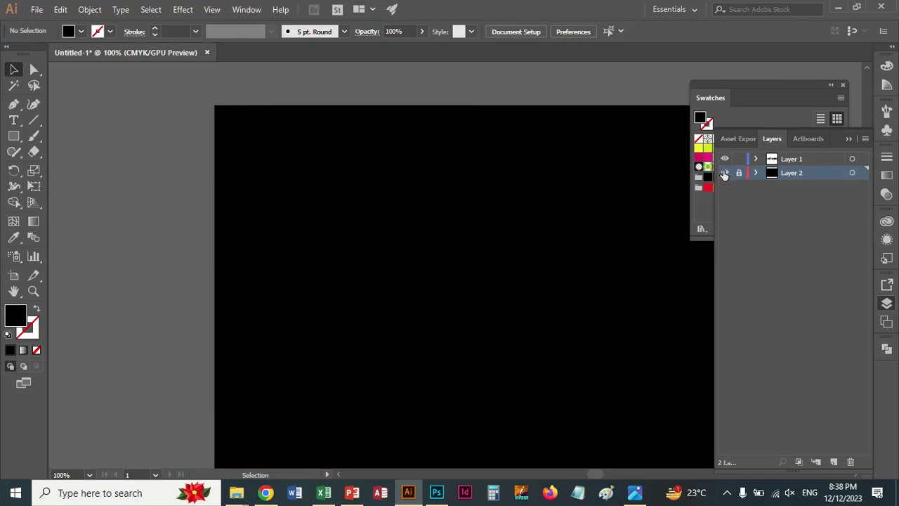
left_click(725, 173)
left_click(832, 161)
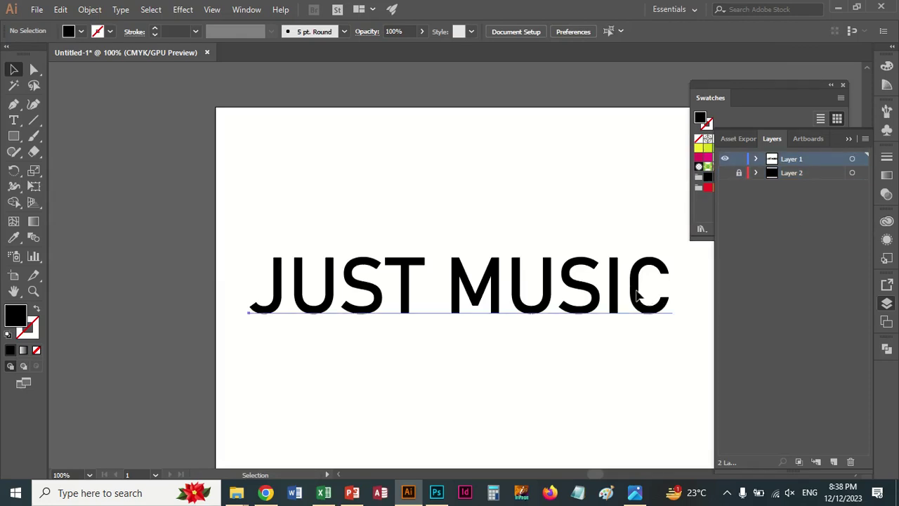
- Give the JUST MUSIC text a magenta fill
left_click(639, 295)
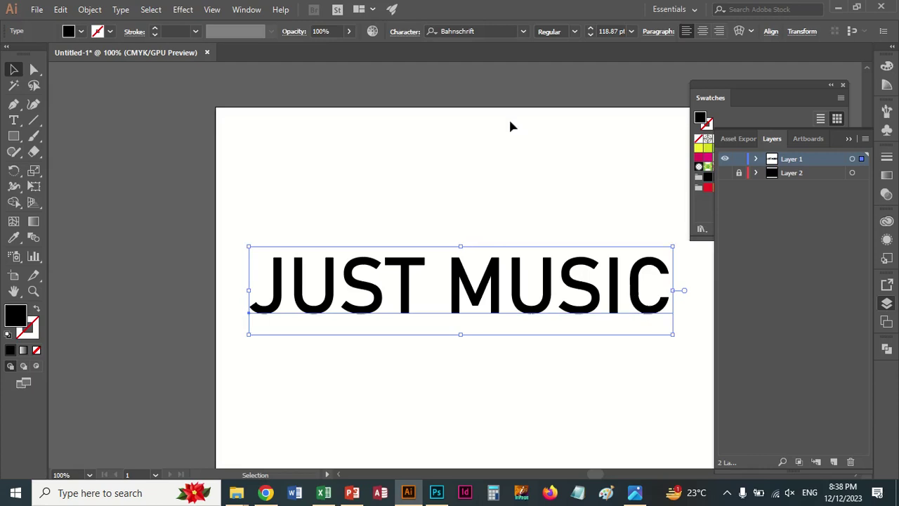
left_click(80, 32)
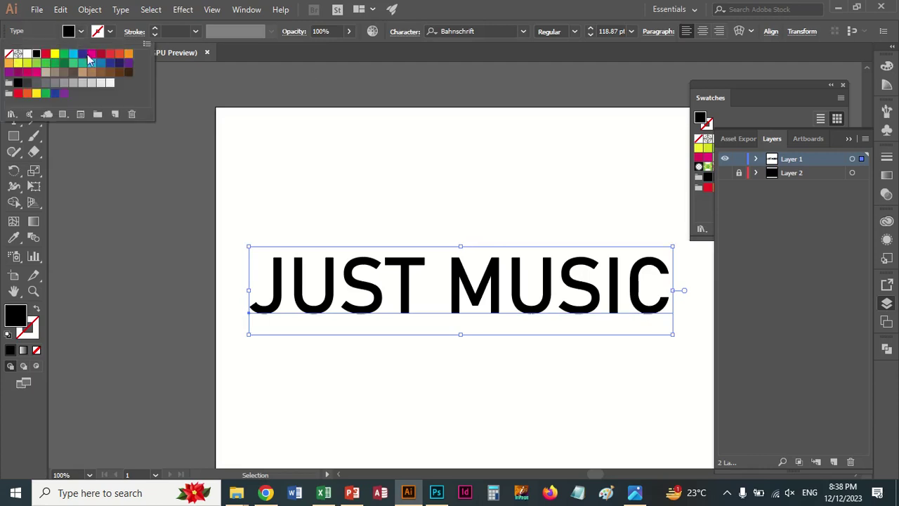
left_click(91, 53)
left_click(81, 33)
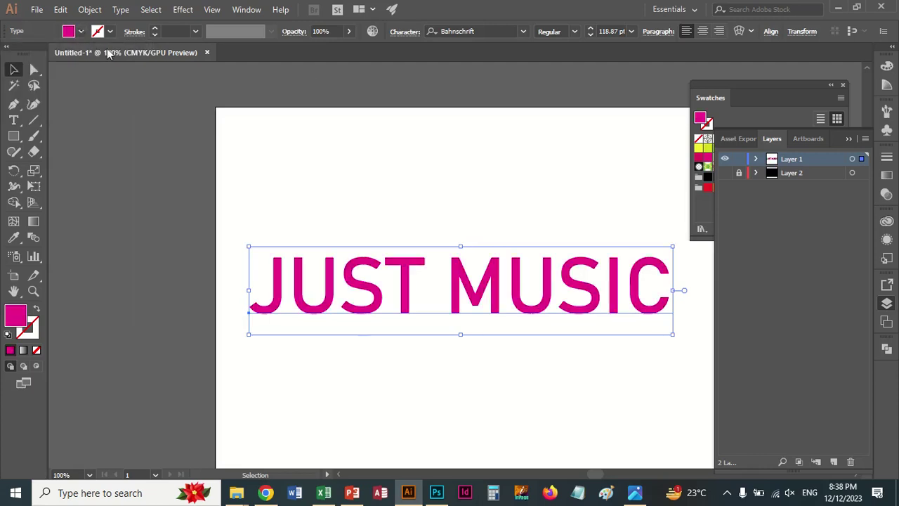
- Convert JUST MUSIC to outlines, enlarge it slightly and reselect the group
right_click(349, 275)
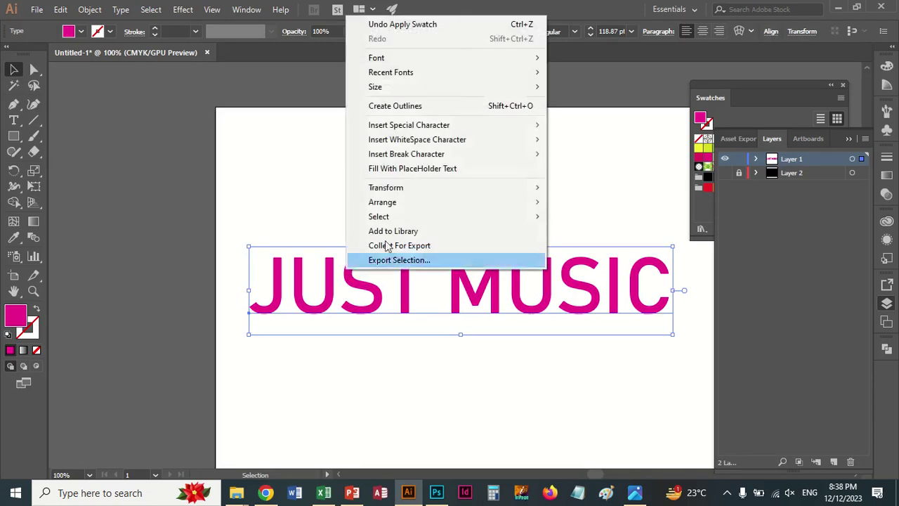
left_click(421, 105)
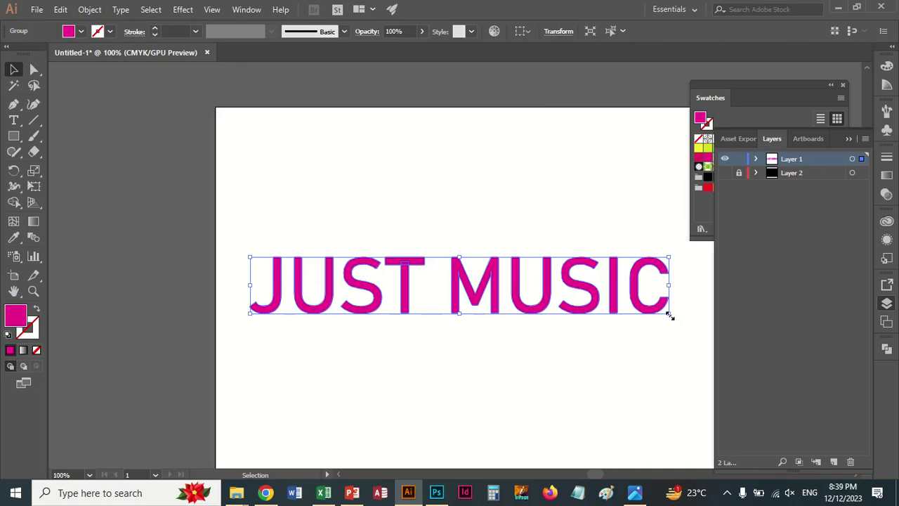
left_click_drag(670, 316, 686, 327)
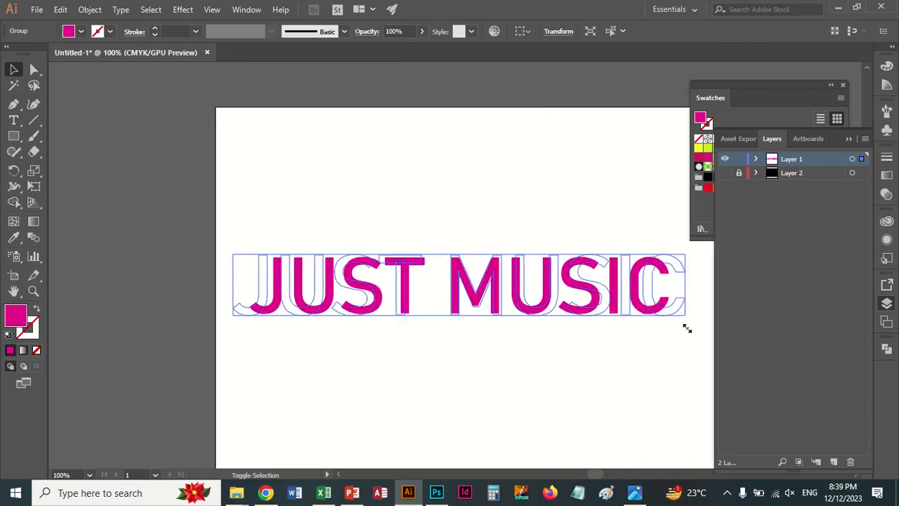
left_click(612, 377)
left_click(522, 313)
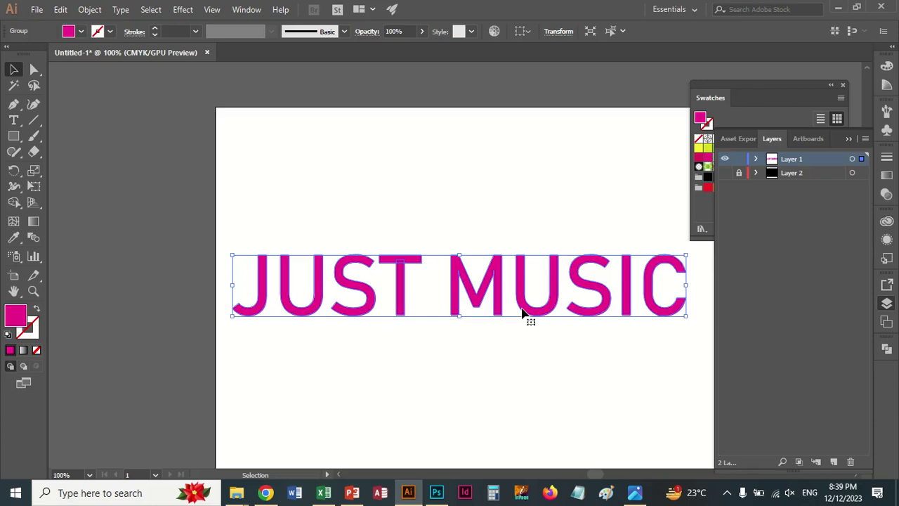
- Apply Offset Path at -4 pt to the JUST MUSIC letters
left_click(89, 10)
mouse_move(138, 293)
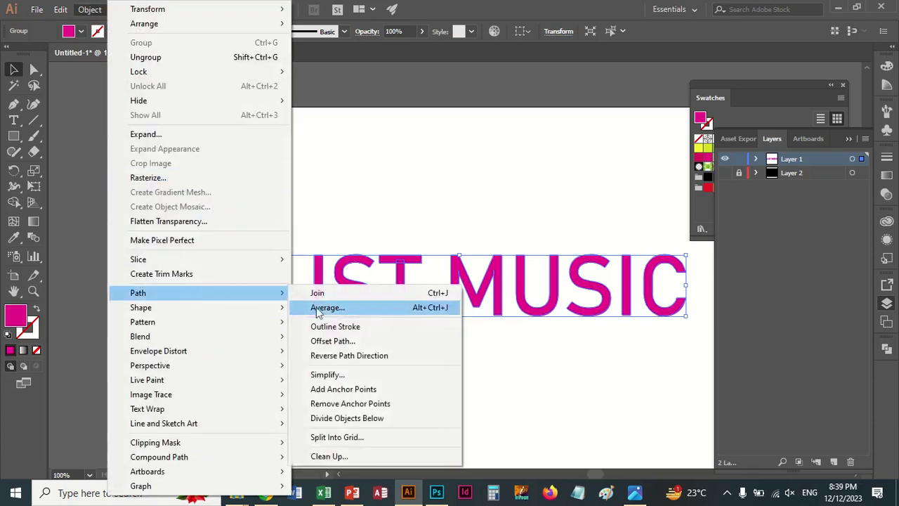
left_click(344, 341)
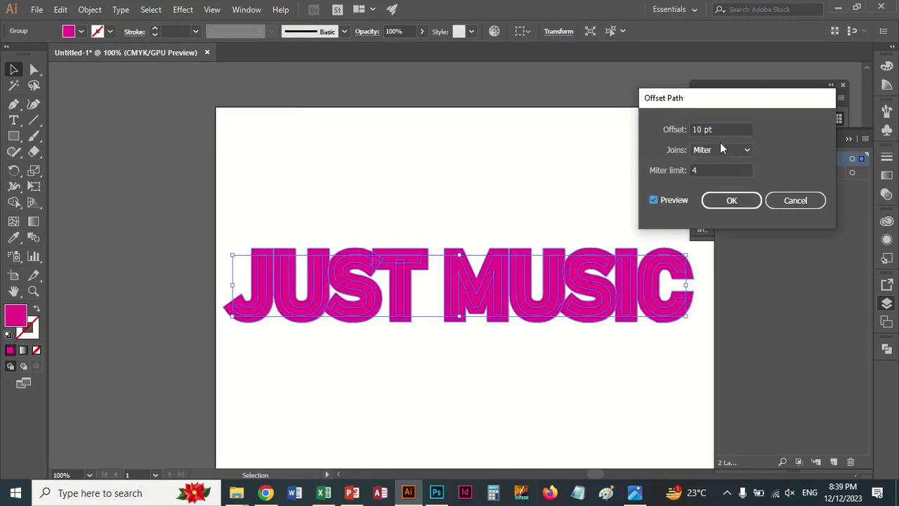
left_click(666, 130)
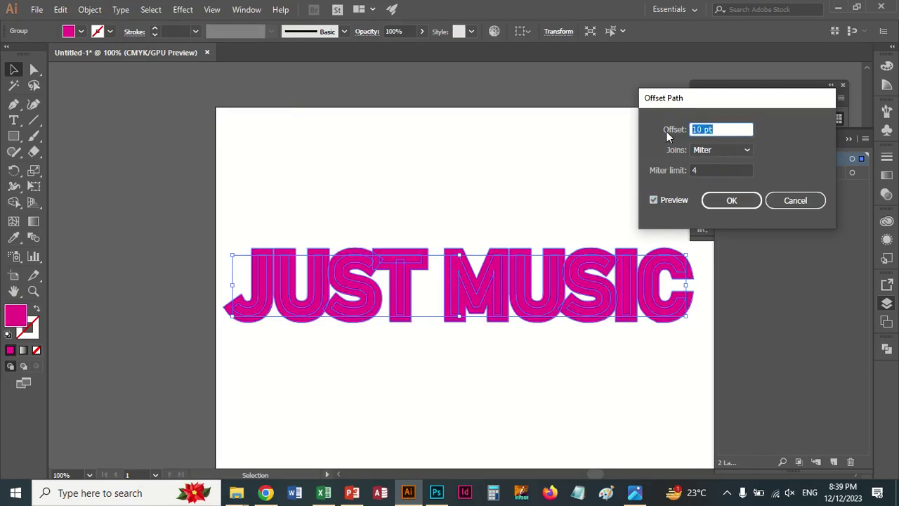
key("Down")
key("Down")
key("Down")
key("Down")
key("Down")
key("Down")
key("Down")
key("Down")
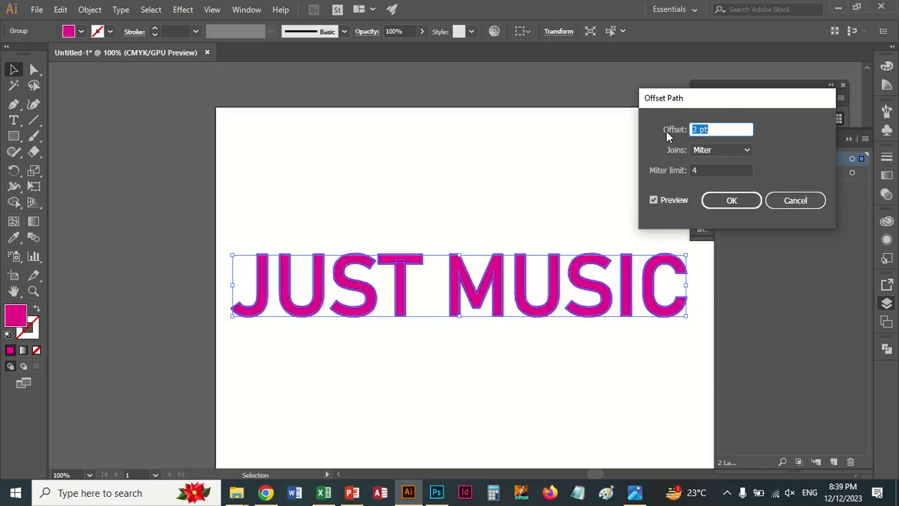
key("Down")
key("Down")
key("Down")
key("Down")
key("Down")
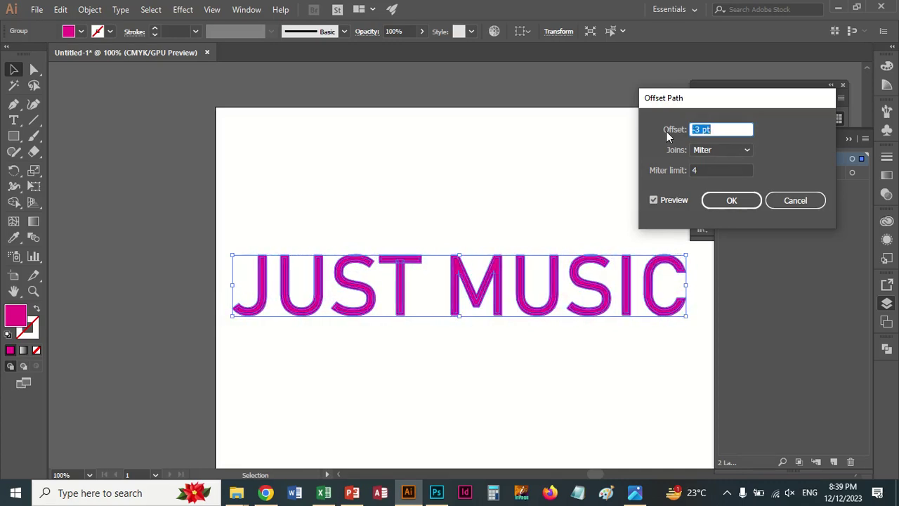
key("Down")
key("Down")
key("Up")
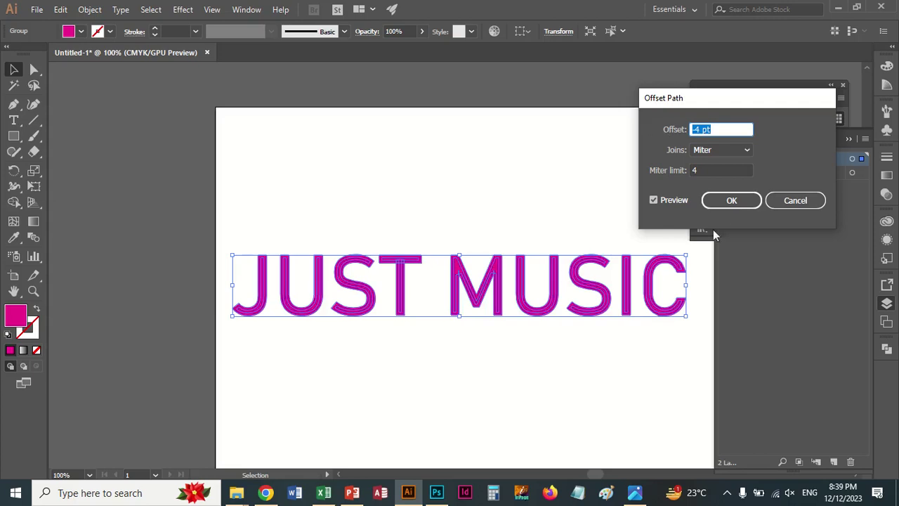
left_click(721, 205)
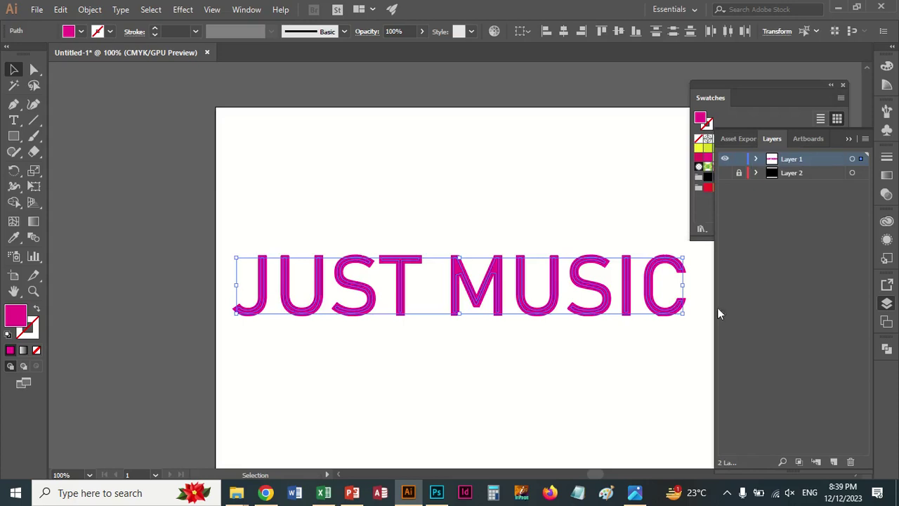
- Zoom in on the letters, collapse the Swatches and Layers panels, then zoom back out
left_click(33, 291)
left_click(510, 327)
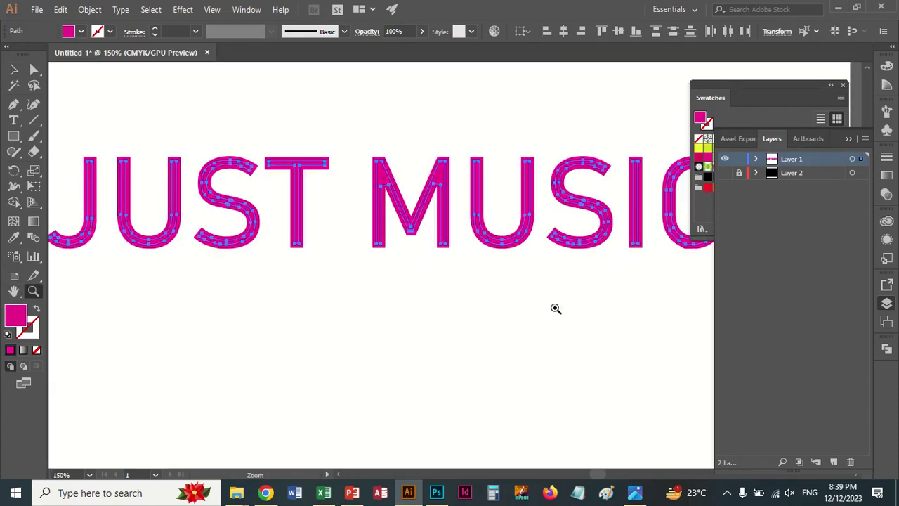
left_click(14, 71)
left_click(316, 314)
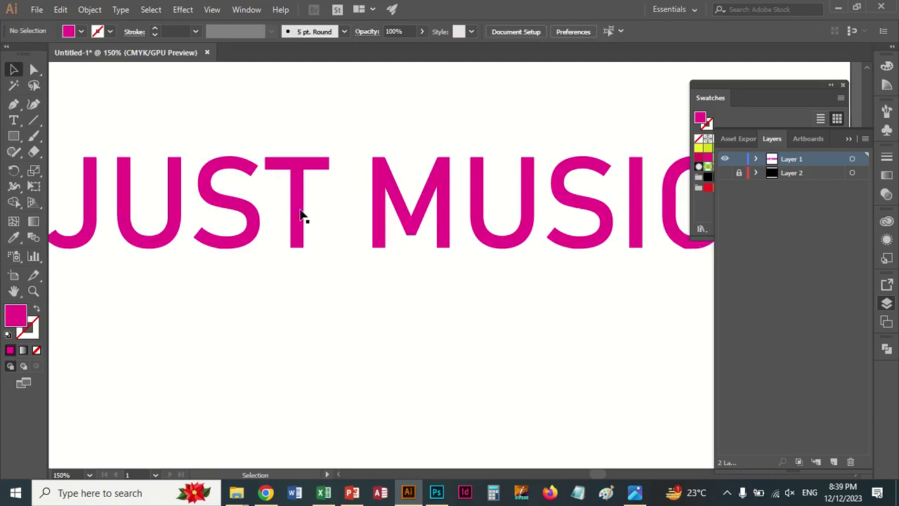
left_click(299, 218)
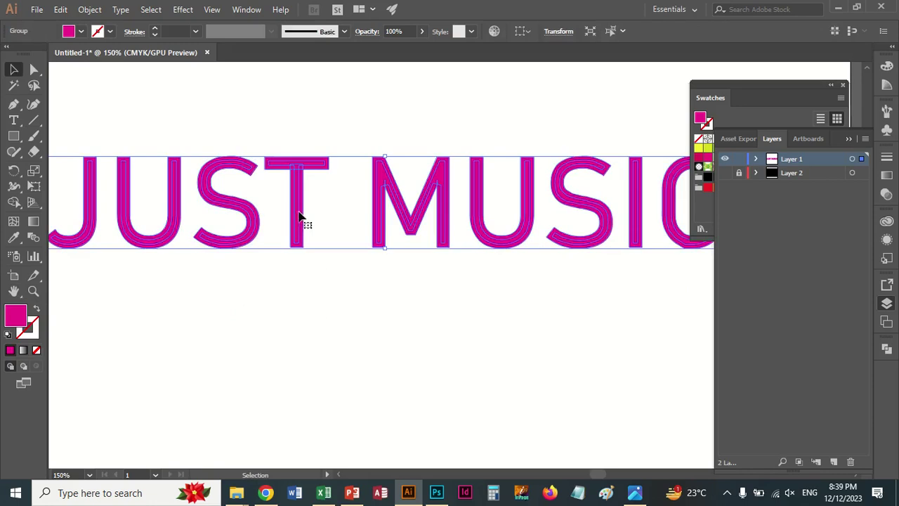
left_click(831, 85)
left_click(849, 140)
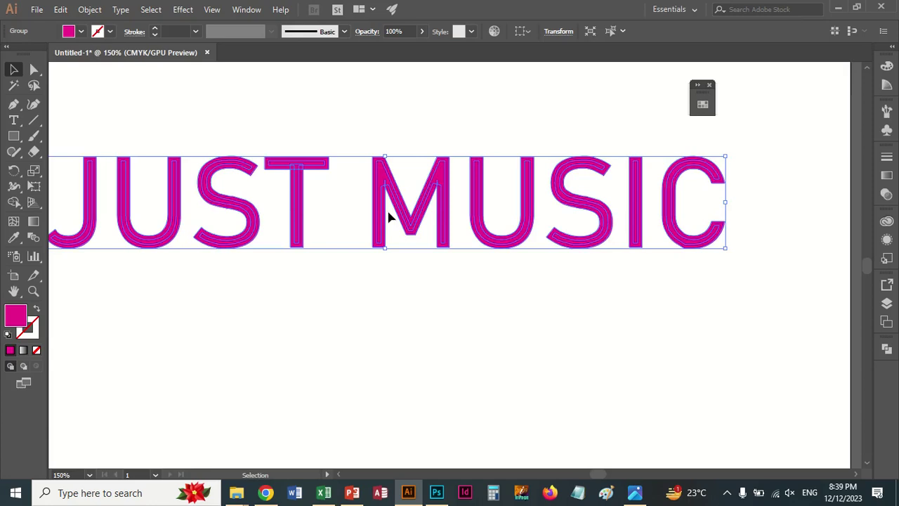
key("ctrl+minus")
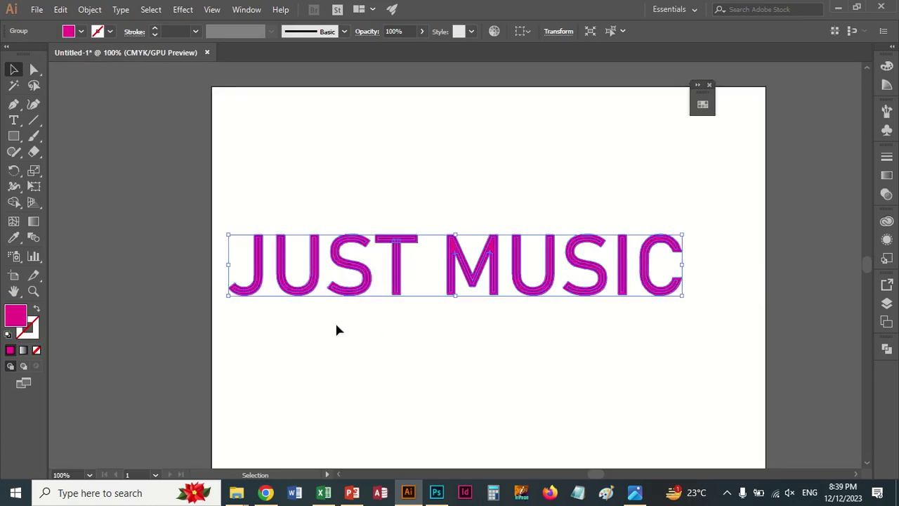
- Ungroup the JUST MUSIC letter group
left_click(284, 299)
left_click(285, 285)
right_click(284, 277)
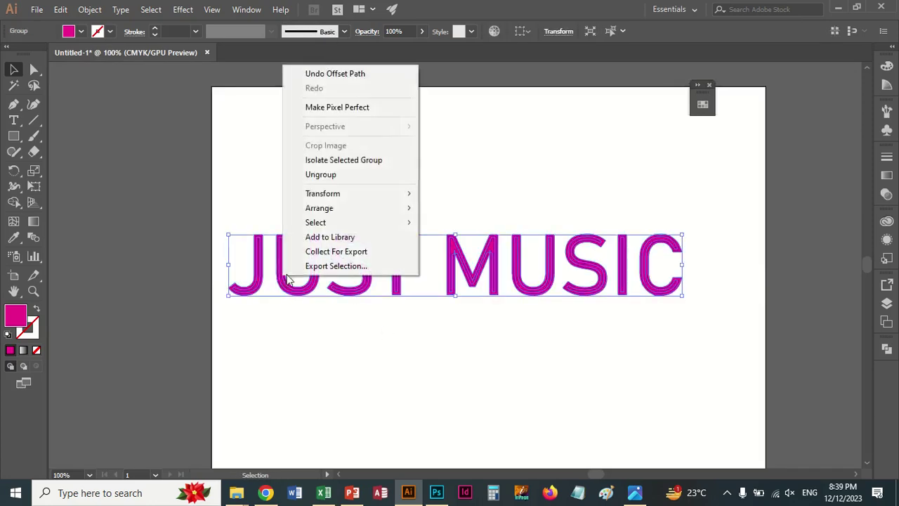
left_click(343, 174)
- Select all nine letters J, U, S, T, M, U, S, I, C together
left_click(224, 253)
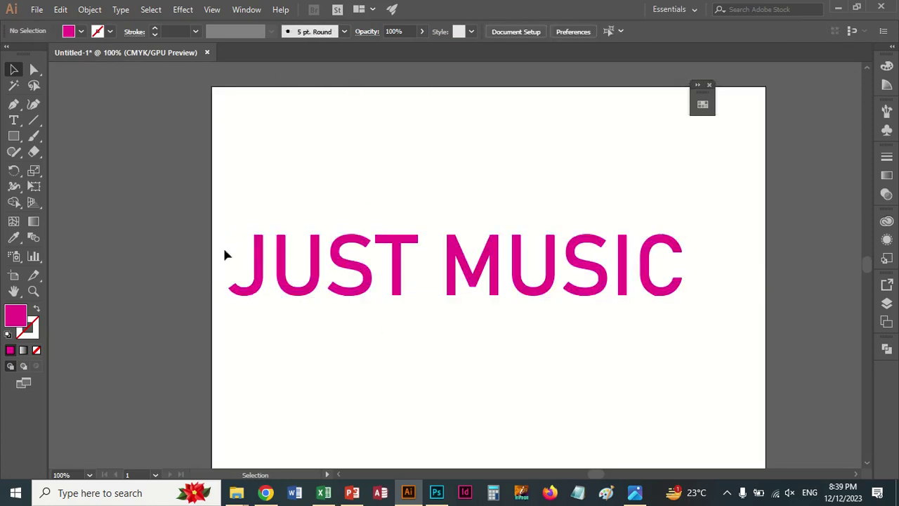
left_click(259, 255)
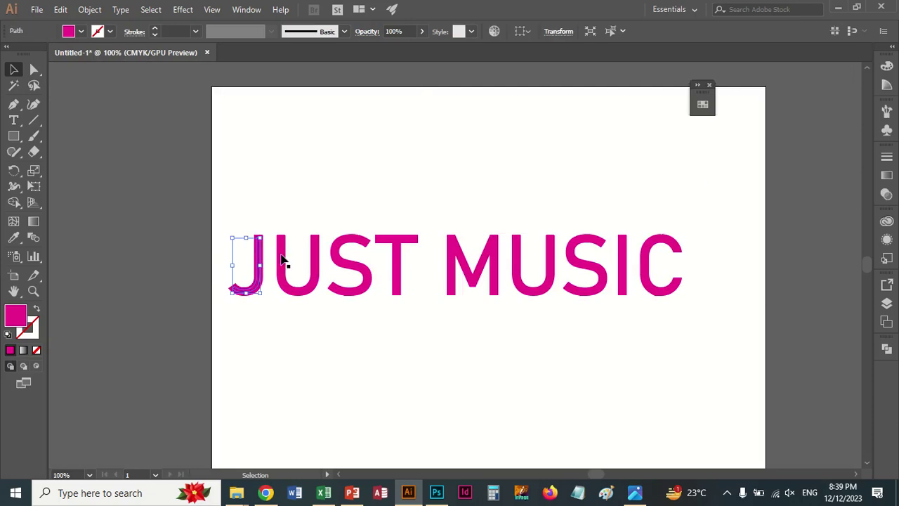
left_click(292, 261, "shift")
left_click(339, 263, "shift")
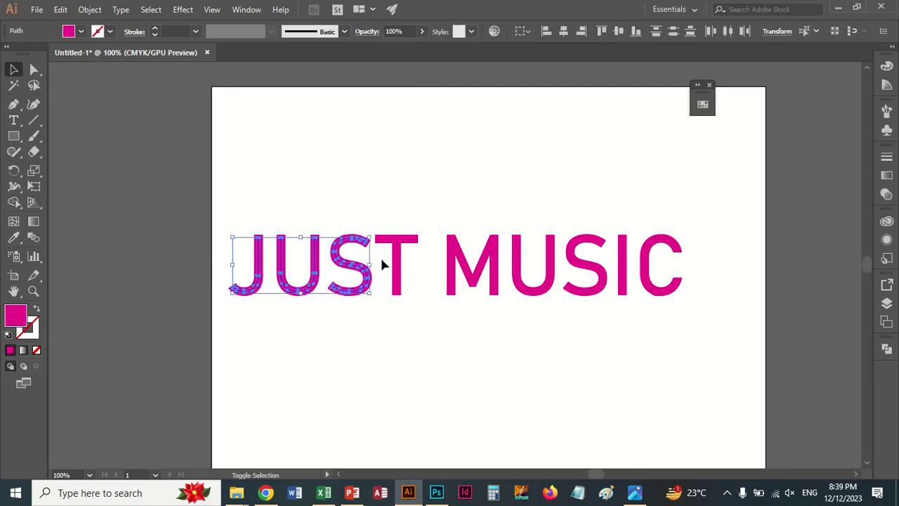
left_click(396, 260, "shift")
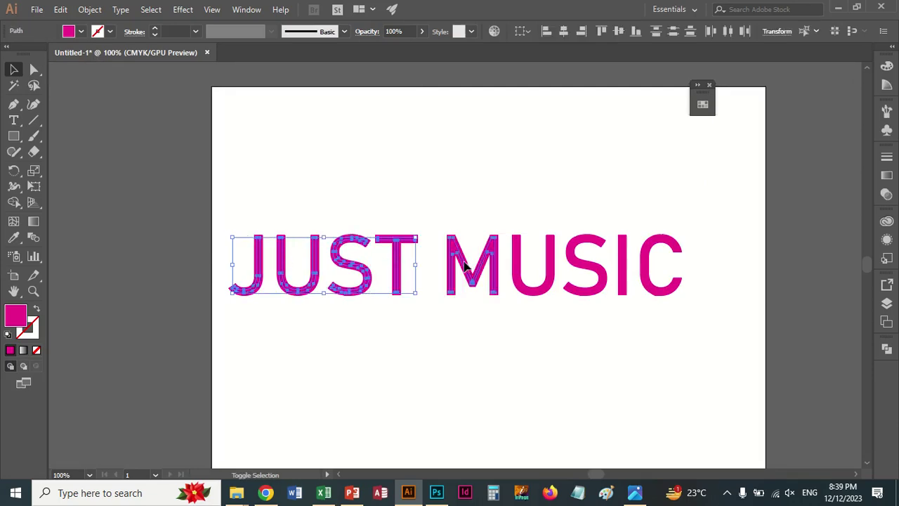
left_click(491, 265, "shift")
left_click(533, 270, "shift")
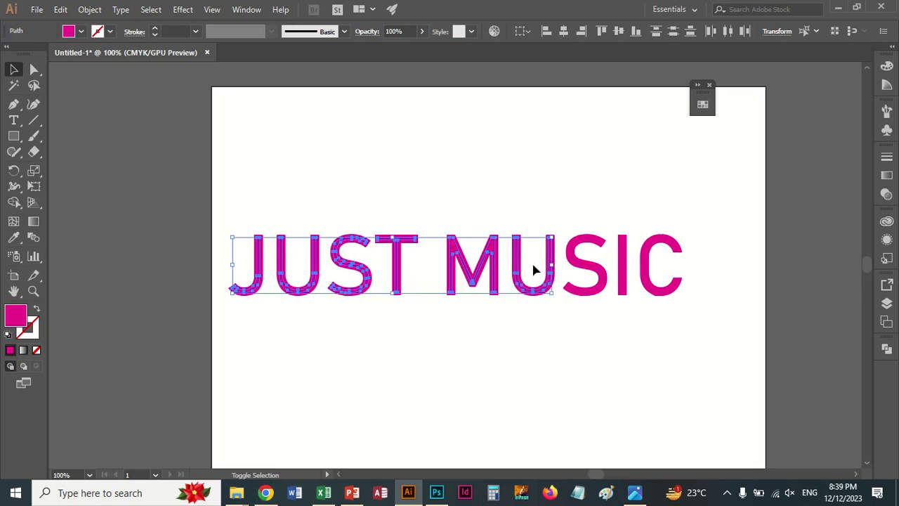
left_click(587, 267, "shift")
left_click(622, 263, "shift")
left_click(651, 261, "shift")
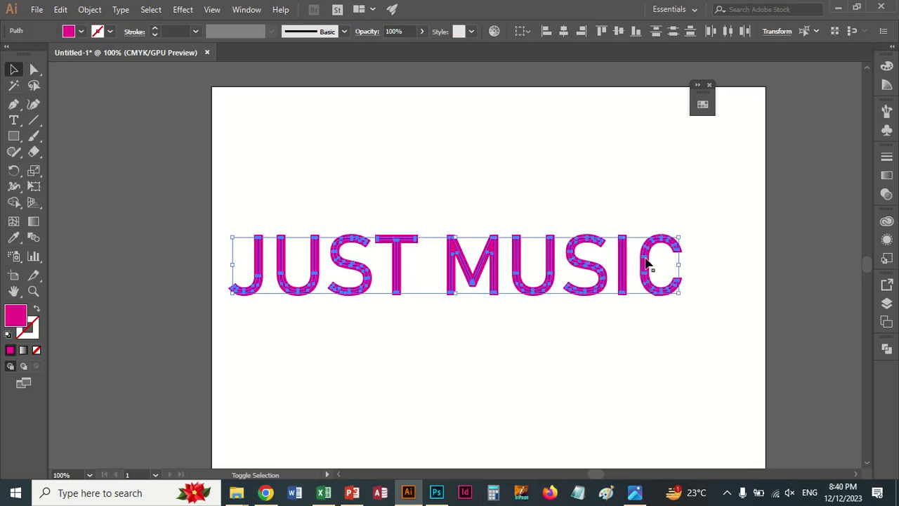
- Group the selected letters and Alt-nudge three stacked copies downward
key("a")
key("v")
key("ctrl+g")
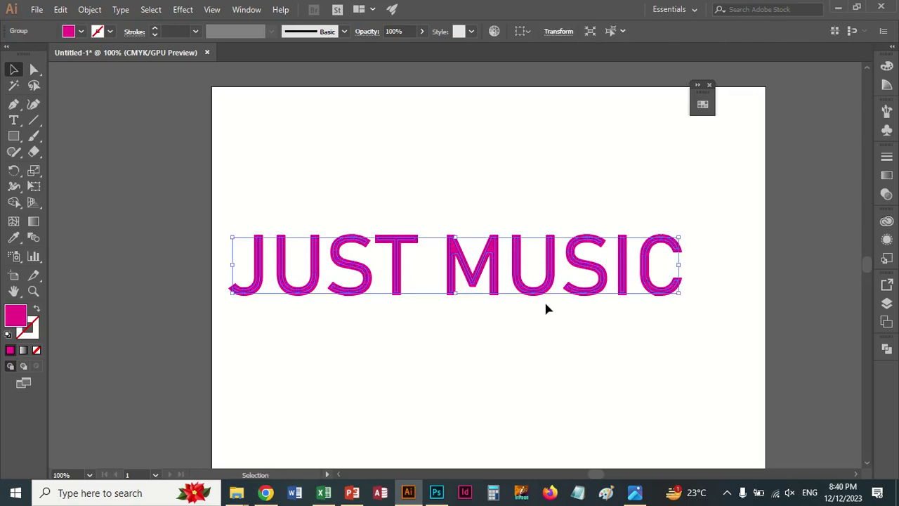
key("alt+Down")
key("alt+Down")
key("alt+Down")
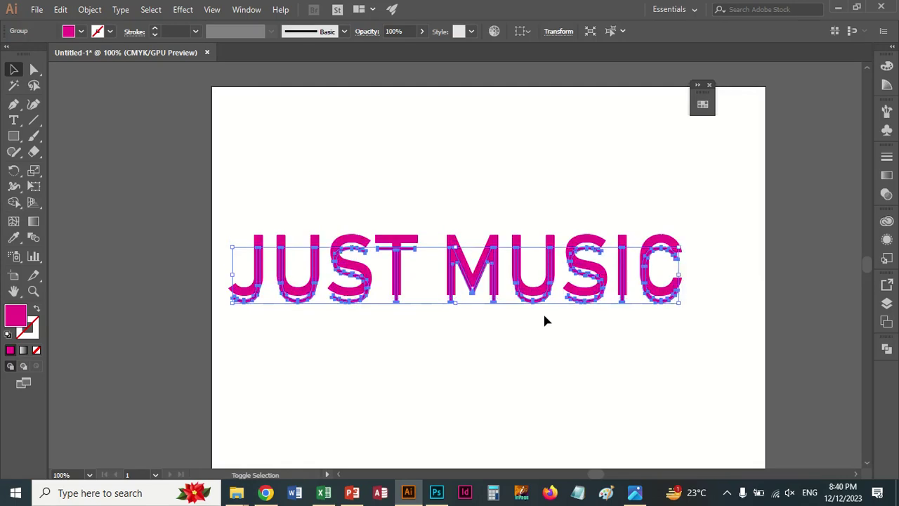
key("alt+Down")
key("alt+Down")
key("alt+Down")
key("alt+Down")
key("alt+Down")
key("alt+Down")
key("alt+Down")
key("alt+Down")
key("alt+Down")
key("alt+Down")
key("alt+Down")
key("alt+Down")
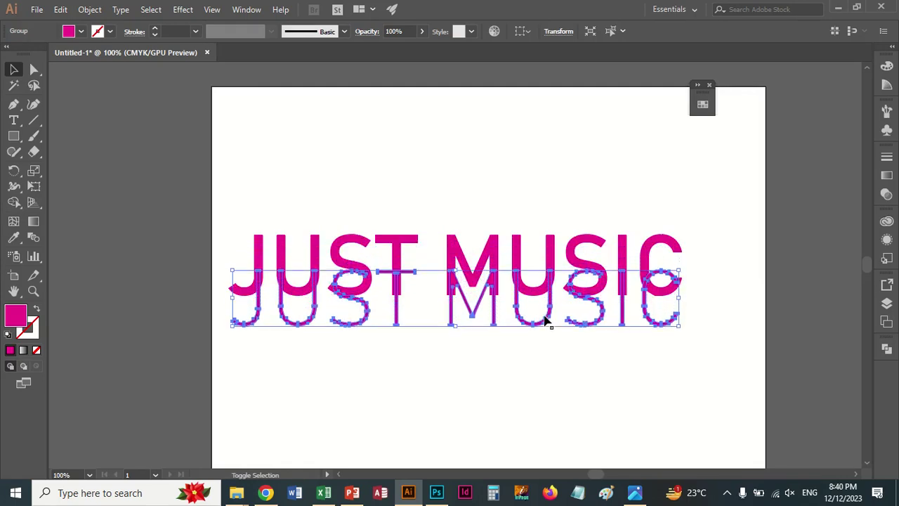
key("alt+Down")
key("alt+Down")
key("alt+Down")
- Select the upper filled copies of the word and group them
left_click(324, 217)
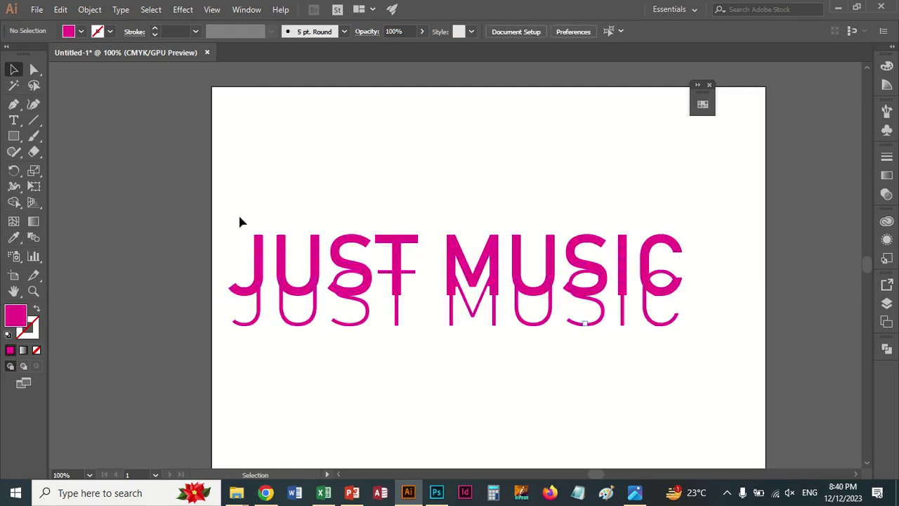
left_click_drag(240, 219, 632, 225)
left_click_drag(699, 251, 698, 251)
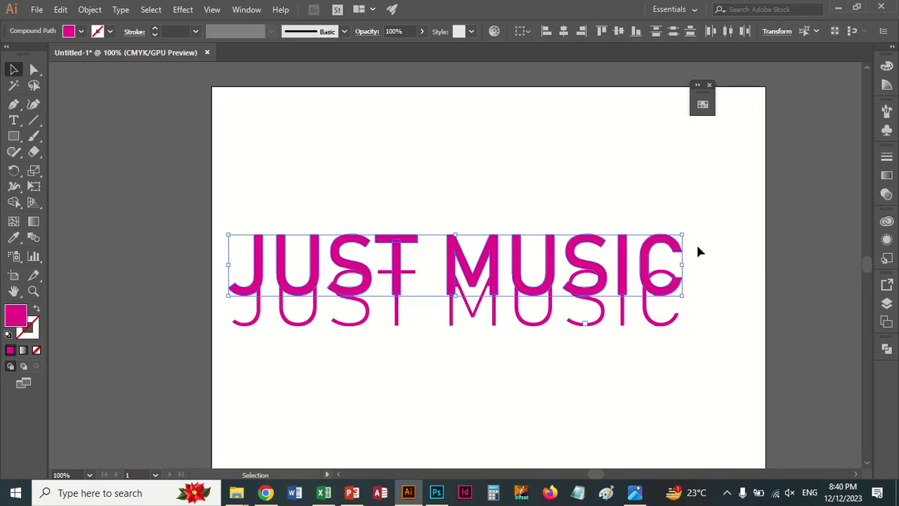
key("ctrl+g")
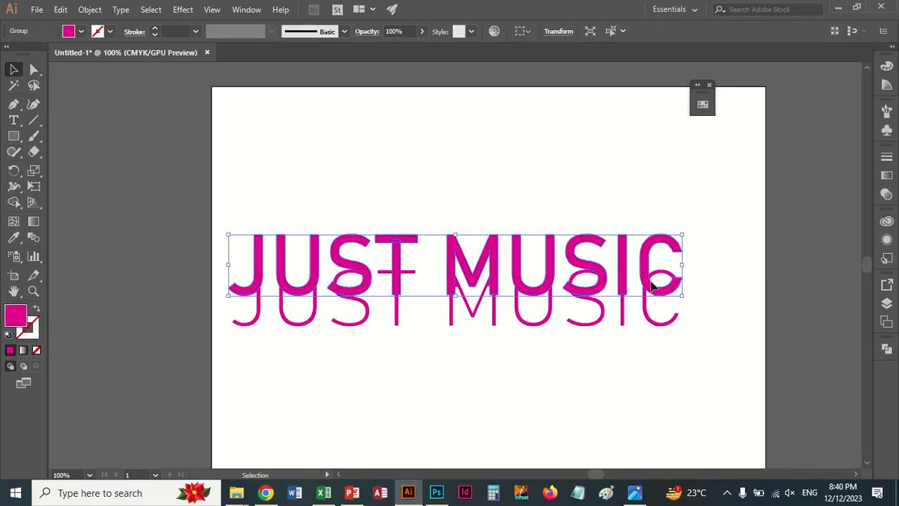
- Nudge the lower outlined copy up onto the filled text
left_click(603, 314)
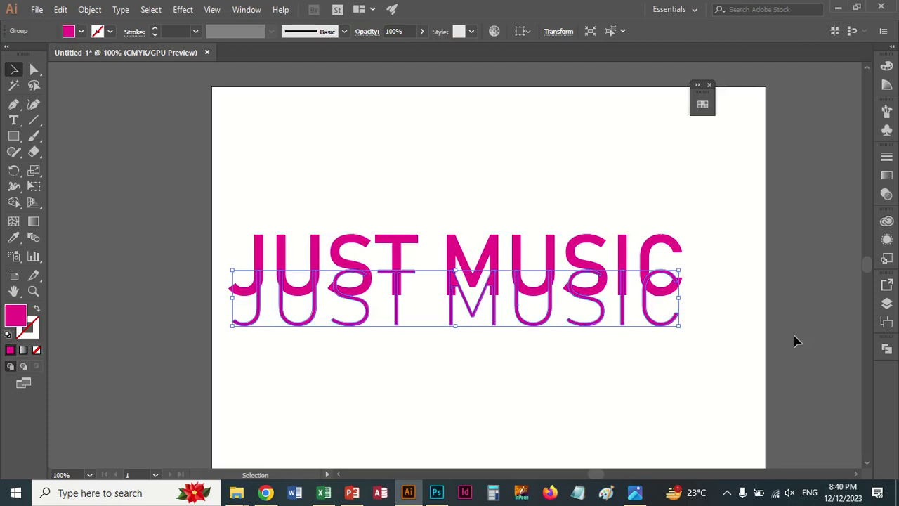
key("Up")
key("Up")
key("Up")
key("Up")
key("Up")
key("Up")
key("Up")
key("Up")
key("Up")
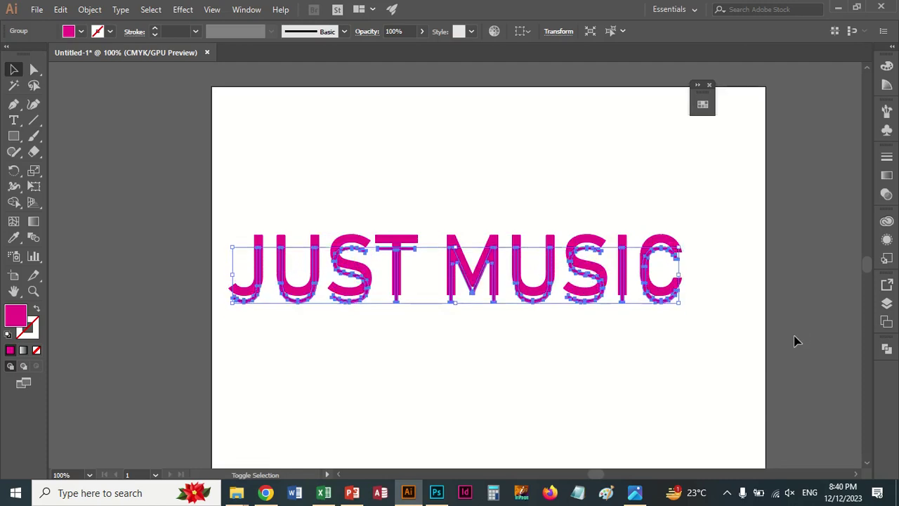
key("Up")
key("Up")
key("Up")
key("Up")
key("Up")
key("Up")
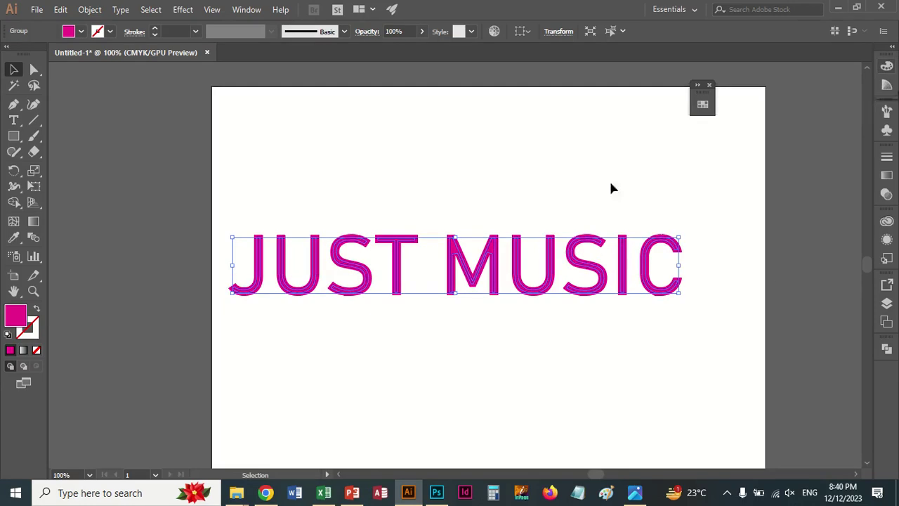
- Set the letter fill to light pink F993D5 in the Color Picker
double_click(16, 320)
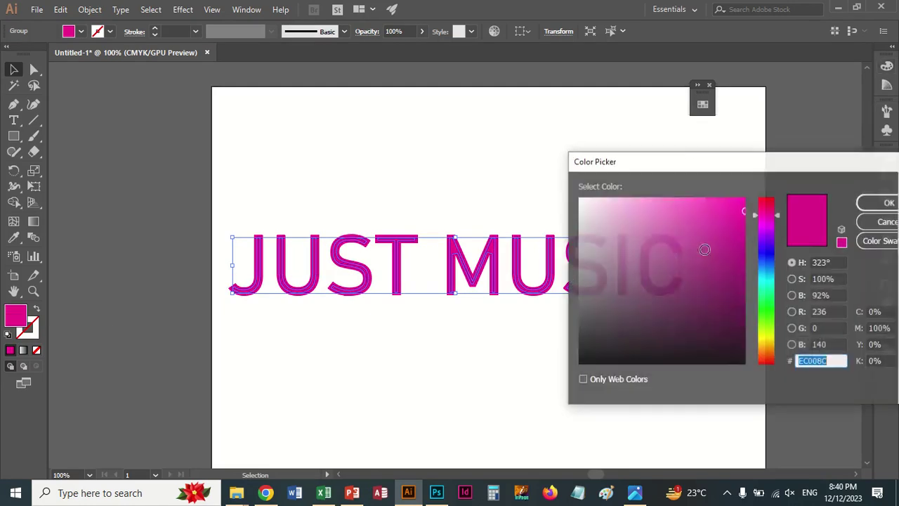
left_click_drag(659, 201, 646, 201)
left_click(874, 205)
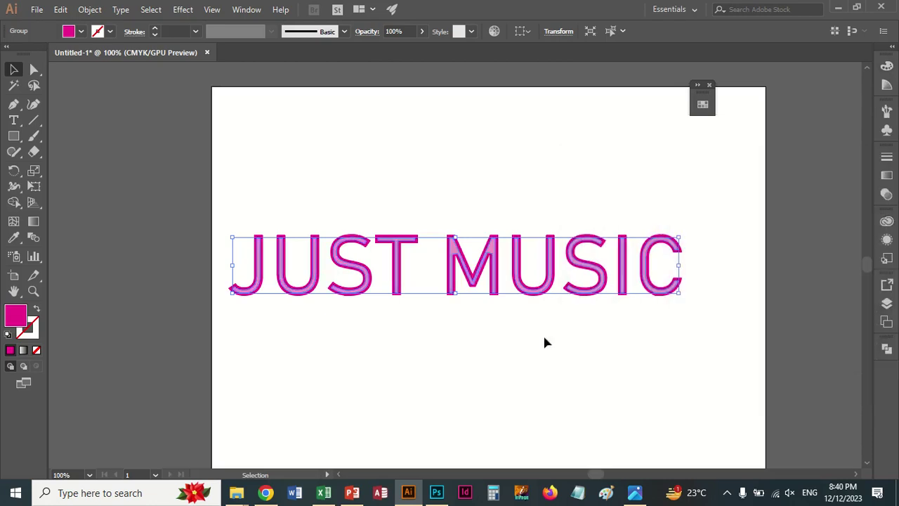
left_click(513, 339)
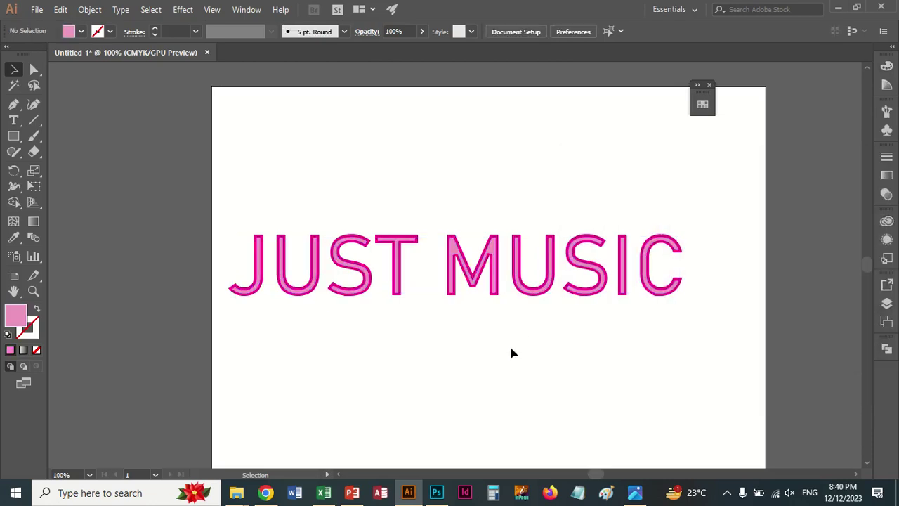
- Zoom in on the JUST MUSIC lettering and reselect the text group
left_click(33, 290)
left_click(344, 281)
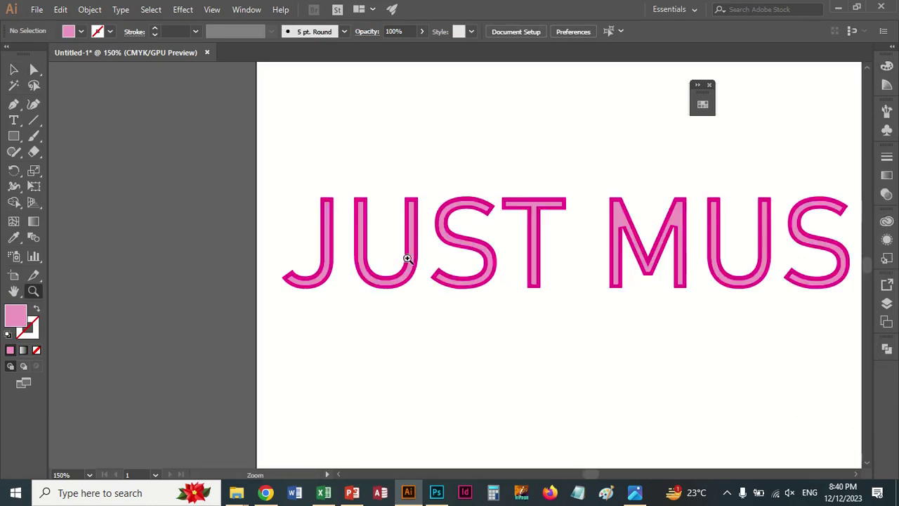
left_click(409, 259)
left_click(14, 69)
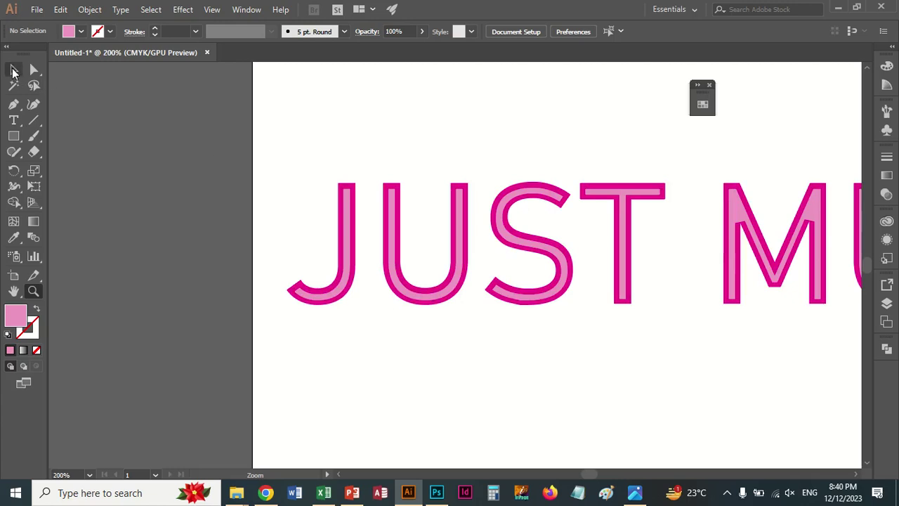
left_click(356, 190)
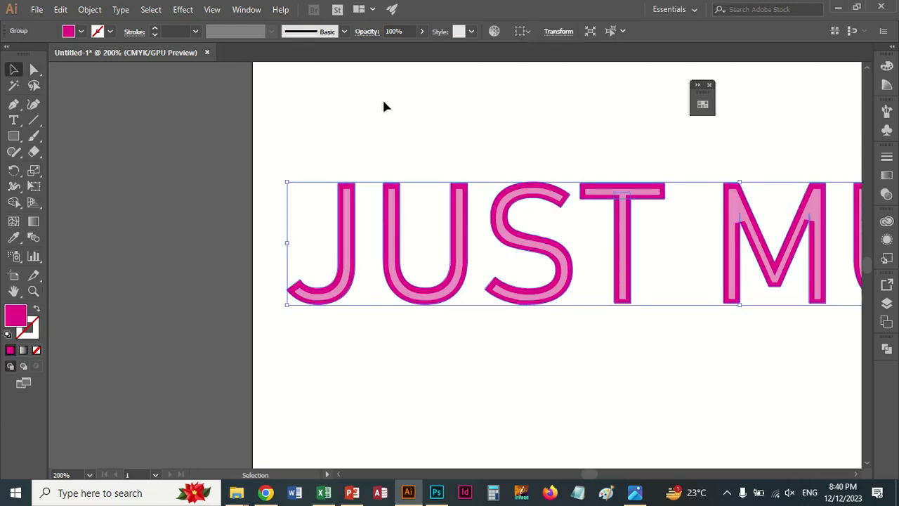
- Apply a 17.3 px Gaussian Blur to the JUST MUSIC text and zoom out
left_click(183, 9)
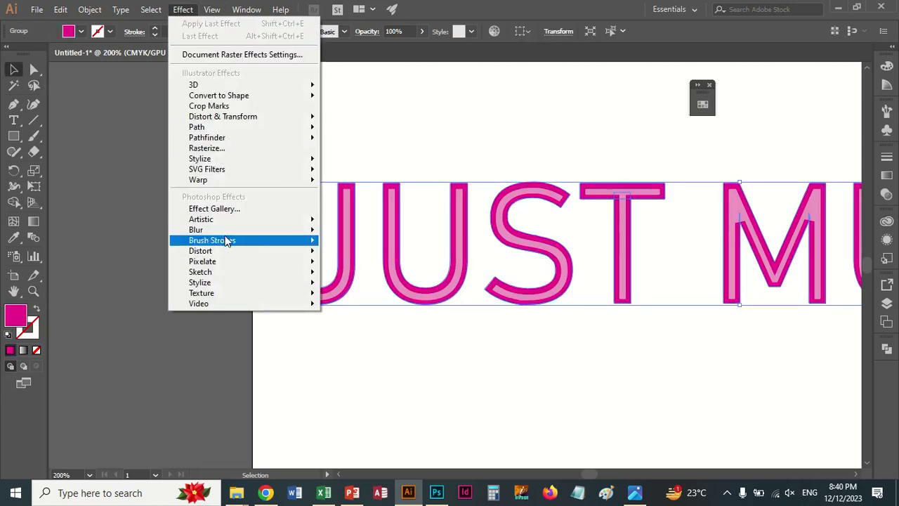
mouse_move(196, 230)
left_click(370, 234)
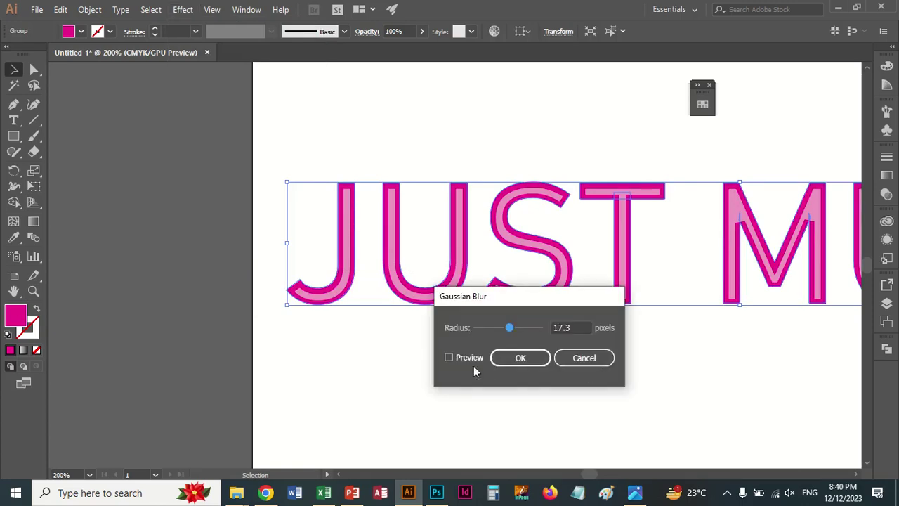
left_click(466, 360)
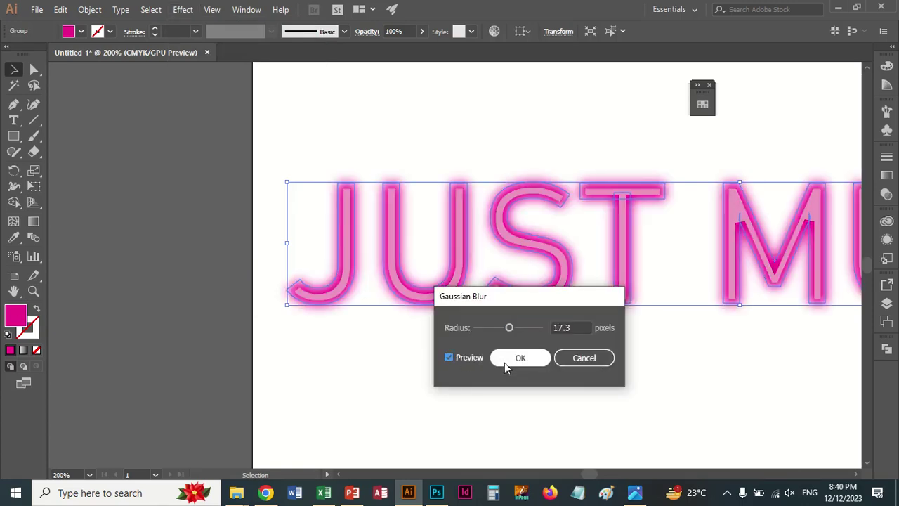
left_click(518, 359)
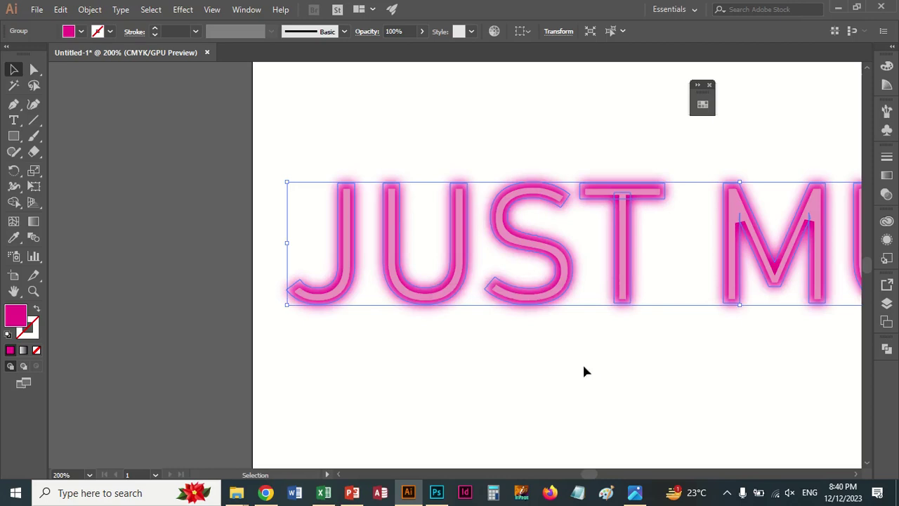
key("ctrl+minus")
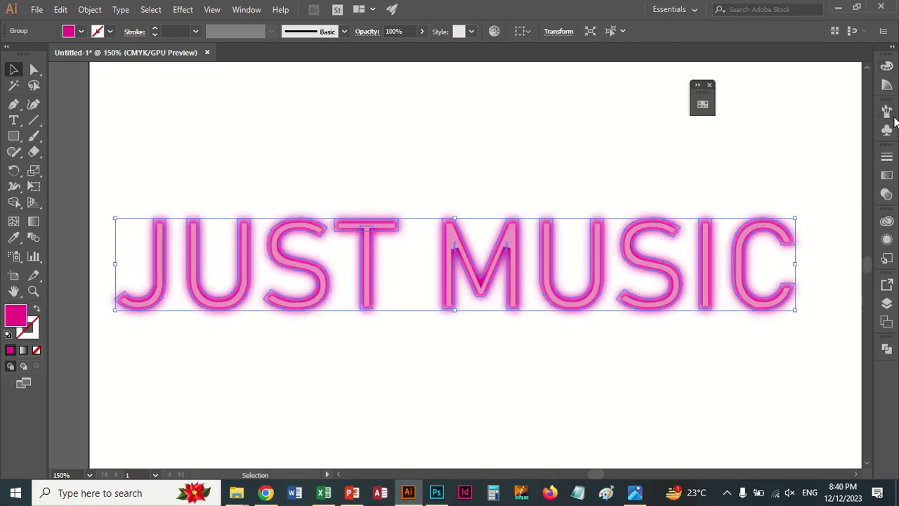
- Make Layer 2's black background visible, then reselect the JUST MUSIC text group
left_click(886, 303)
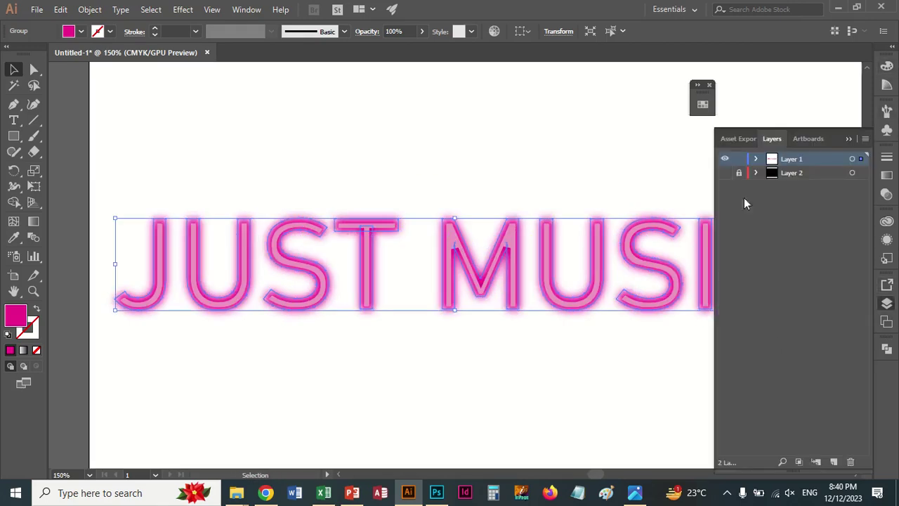
left_click(725, 173)
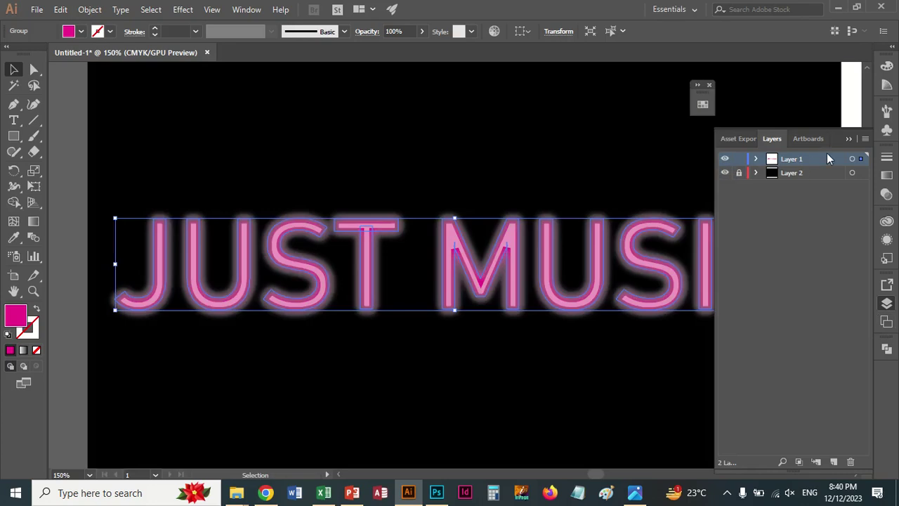
left_click(849, 139)
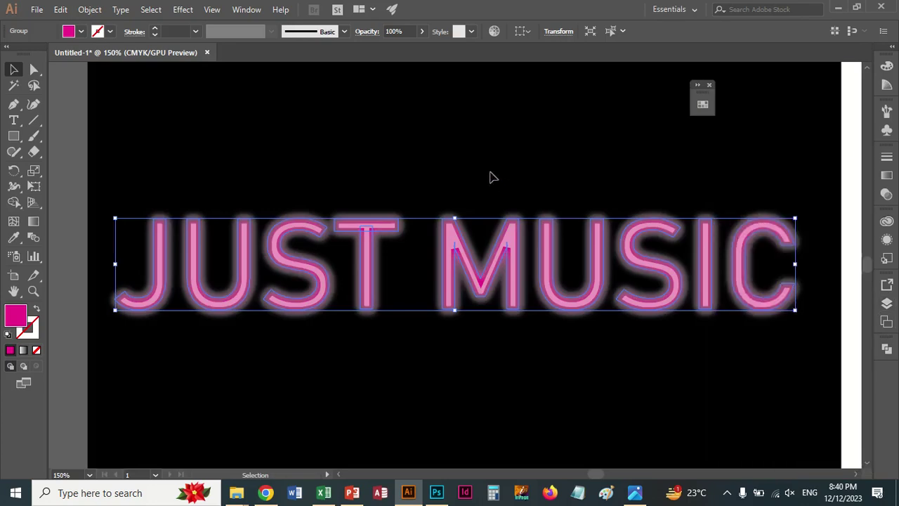
left_click(433, 188)
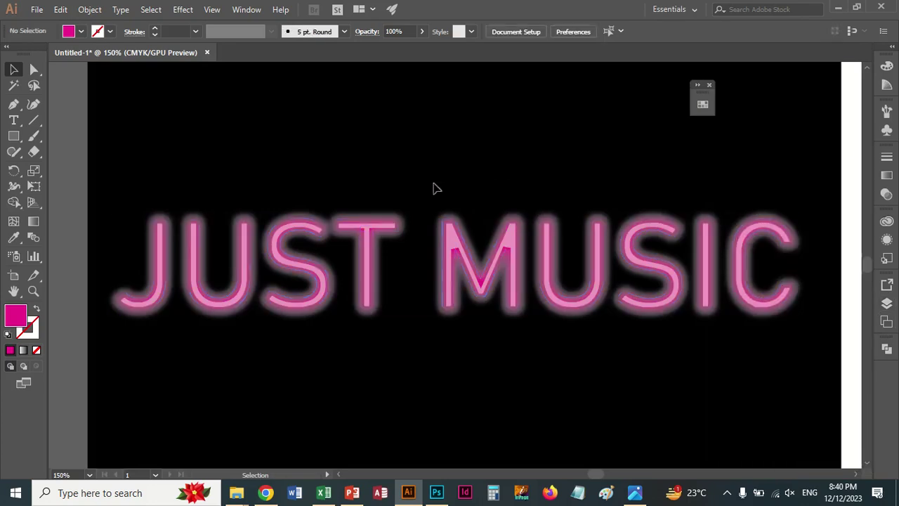
left_click(291, 266)
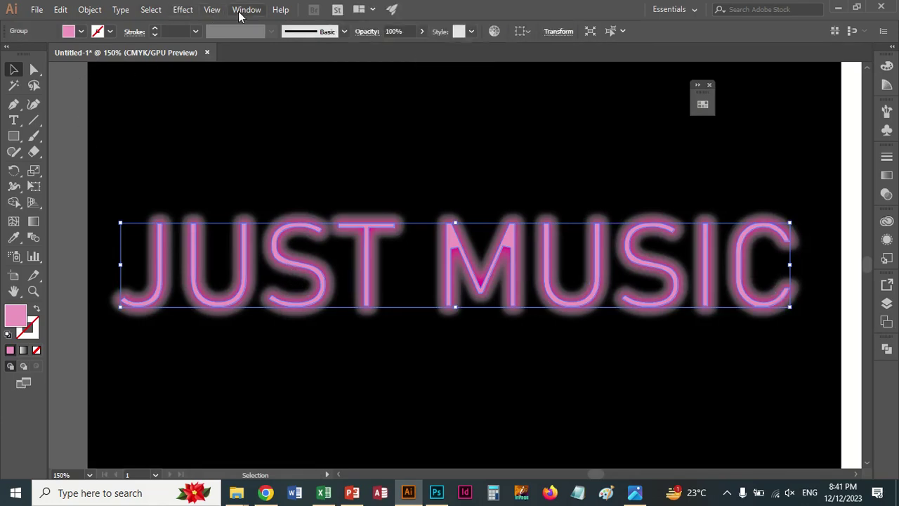
- Add a second Gaussian Blur of 4.1 px to the light pink JUST MUSIC copy
left_click(190, 10)
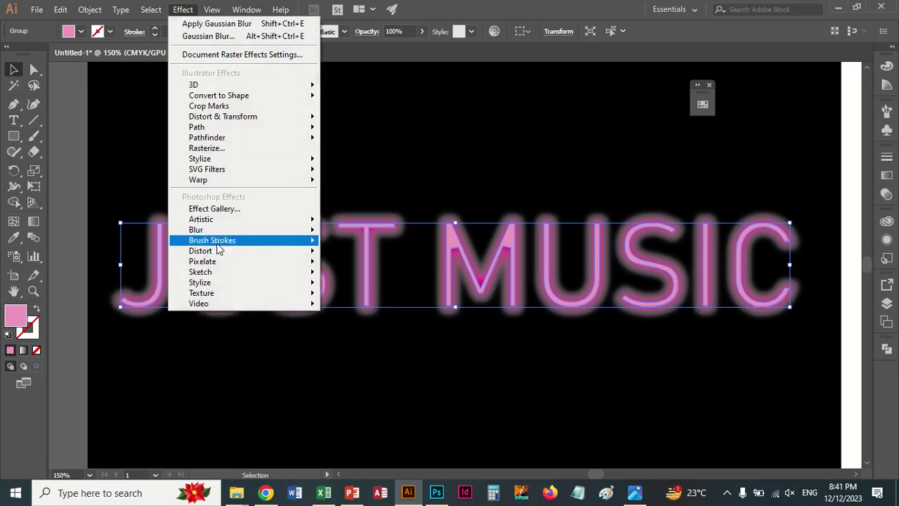
left_click(359, 234)
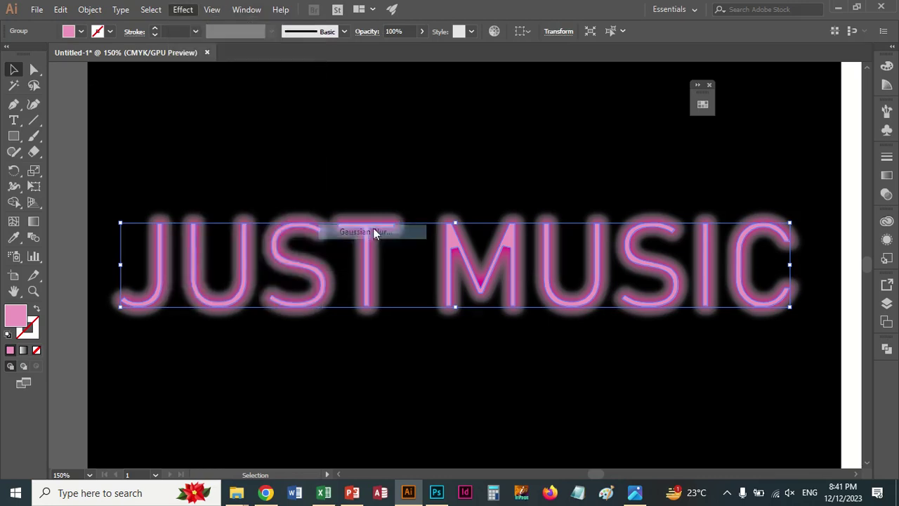
left_click(462, 359)
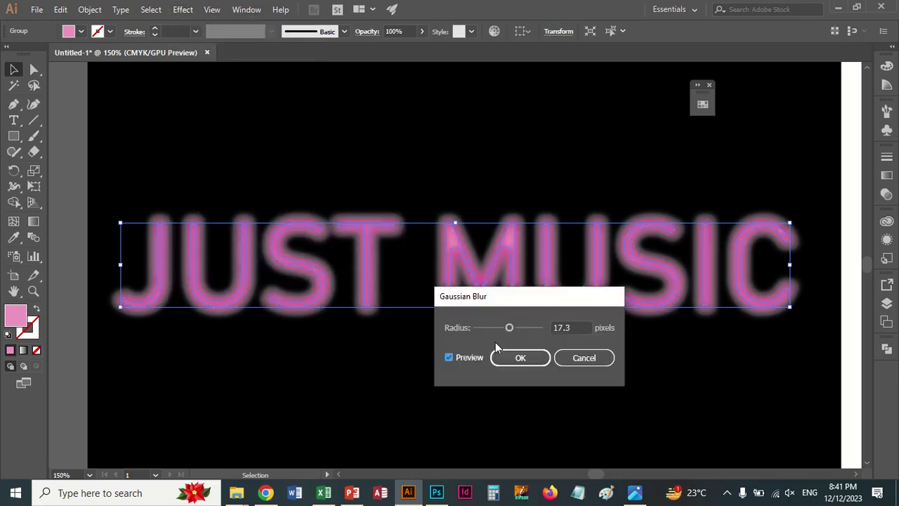
left_click_drag(509, 328, 488, 330)
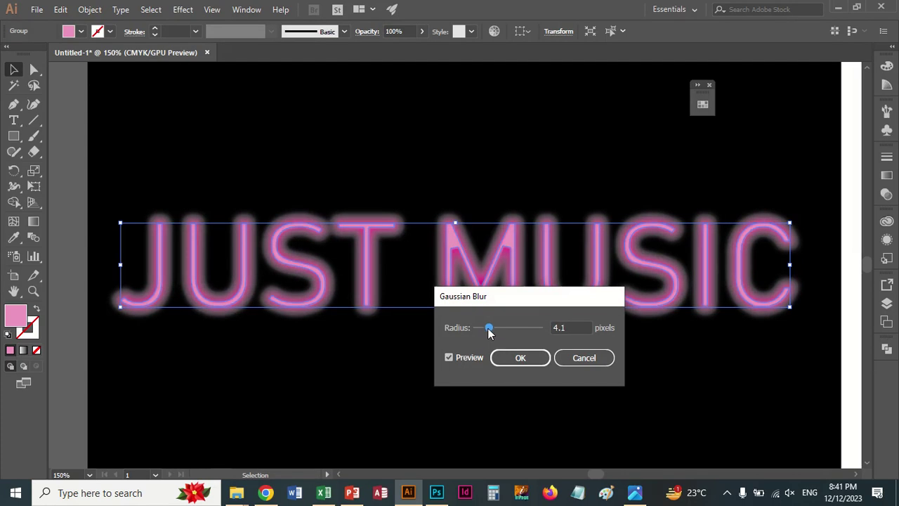
left_click(515, 364)
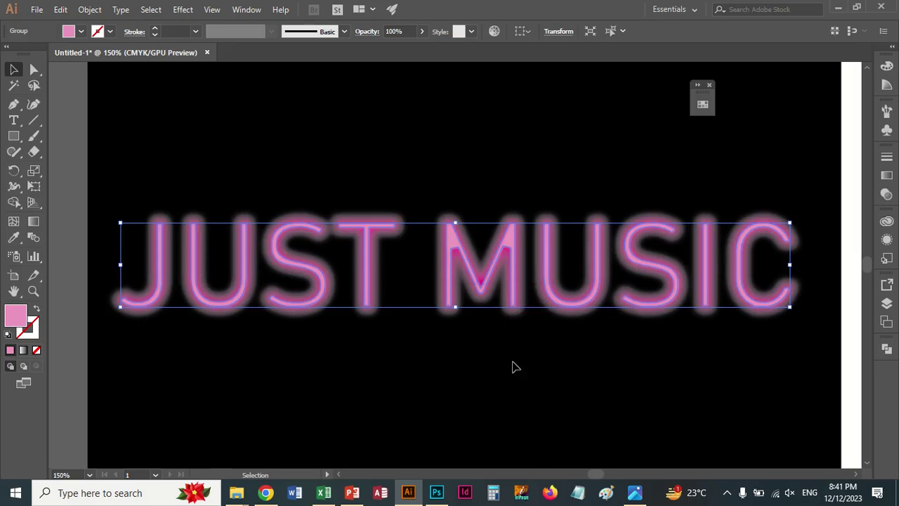
- Try moving the JUST MUSIC copies apart, undoing each move afterwards
left_click(470, 378)
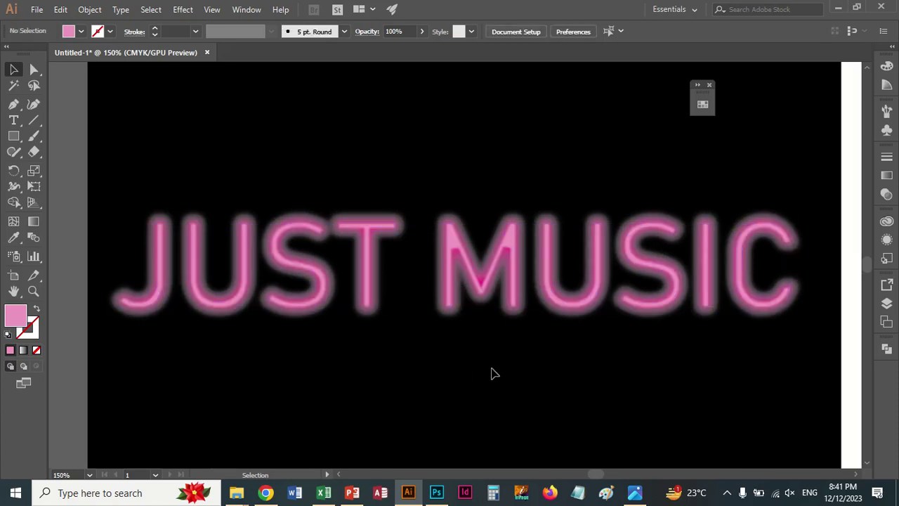
left_click(517, 226)
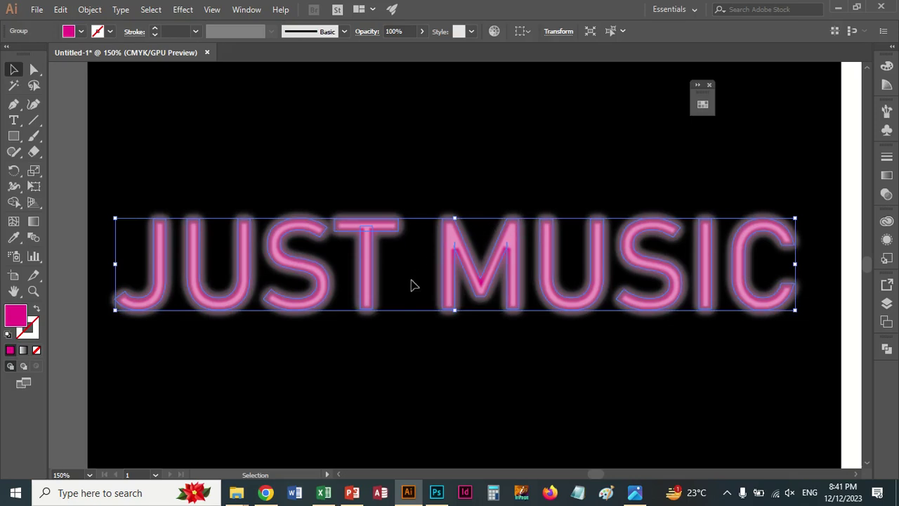
left_click_drag(374, 300, 371, 351)
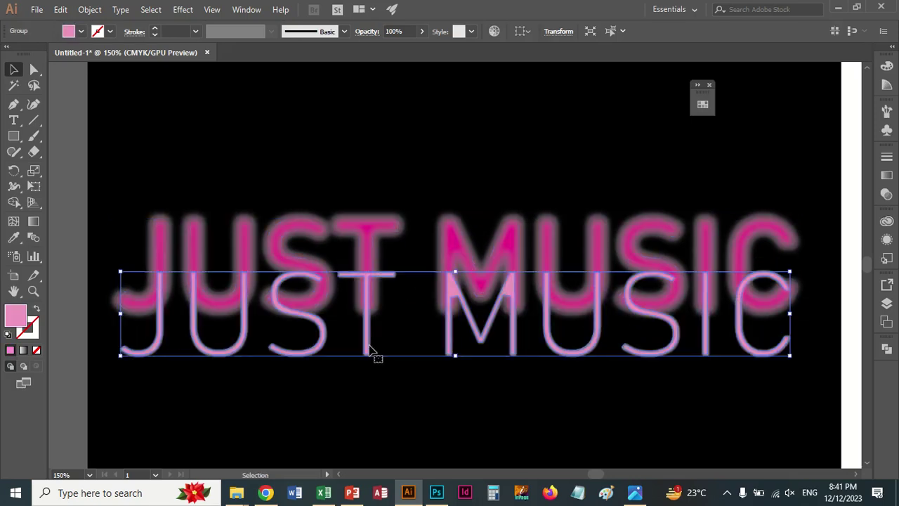
key("ctrl+z")
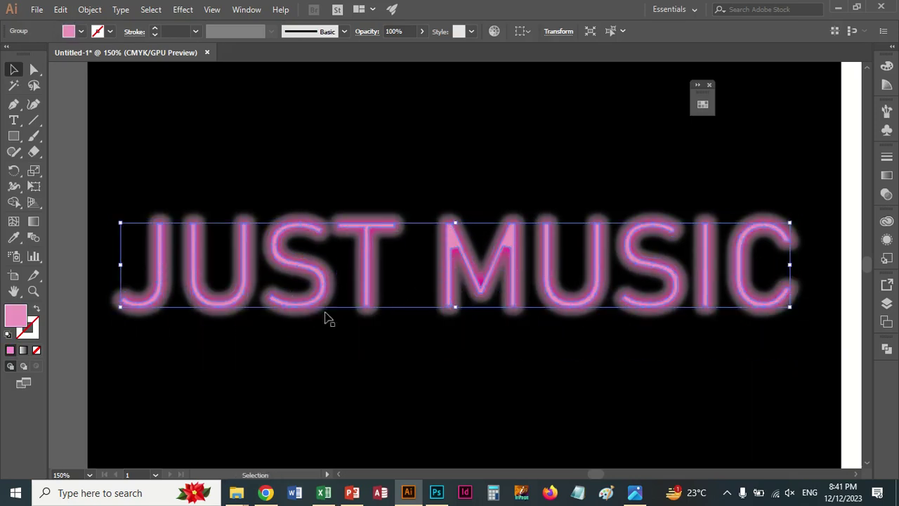
key("ctrl+z")
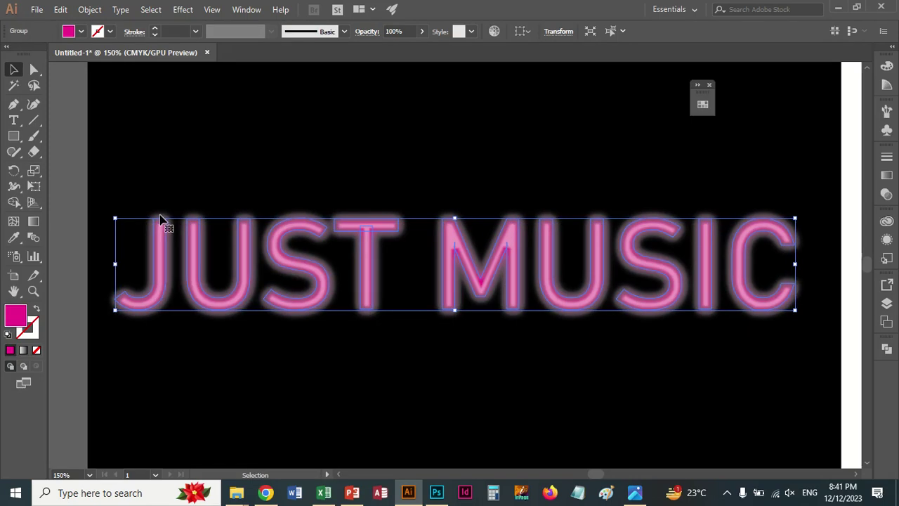
left_click_drag(160, 223, 164, 189)
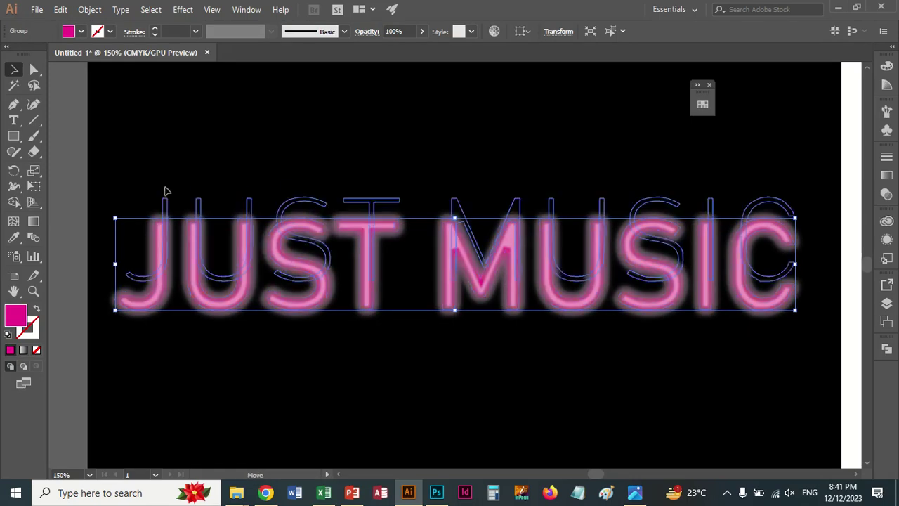
left_click(159, 292)
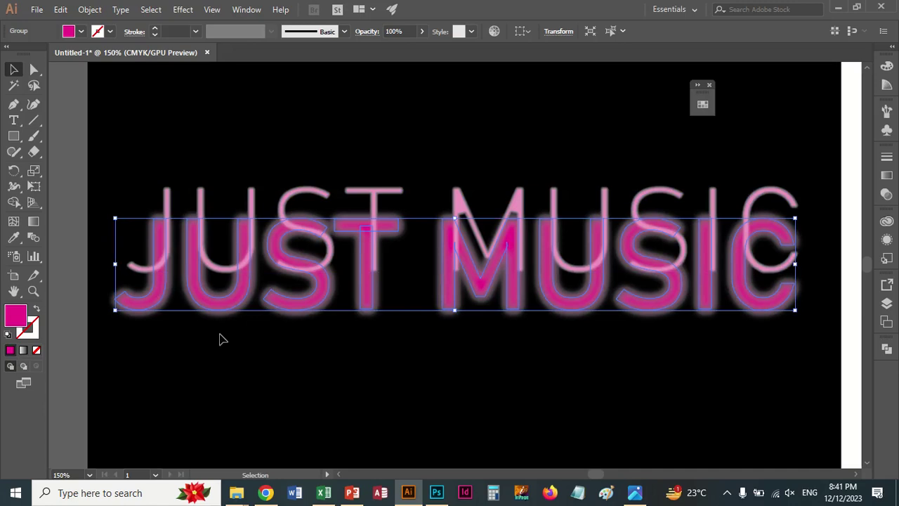
key("ctrl+z")
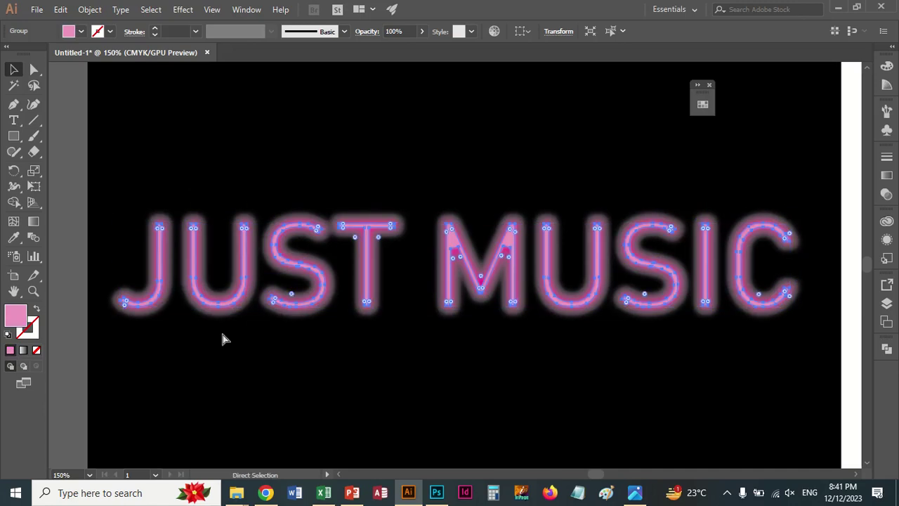
- Reselect the JUST MUSIC group and undo back to its lighter pink fill
left_click(263, 347)
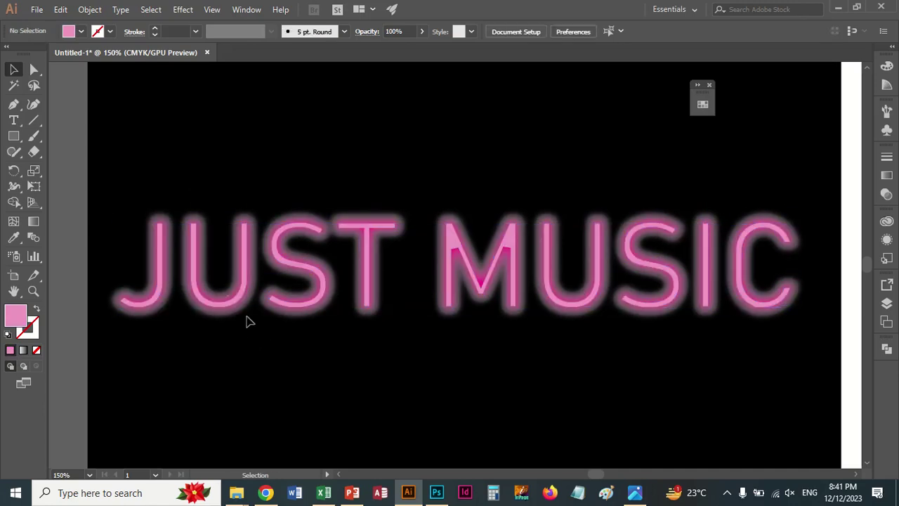
left_click(195, 249)
key("ctrl+z")
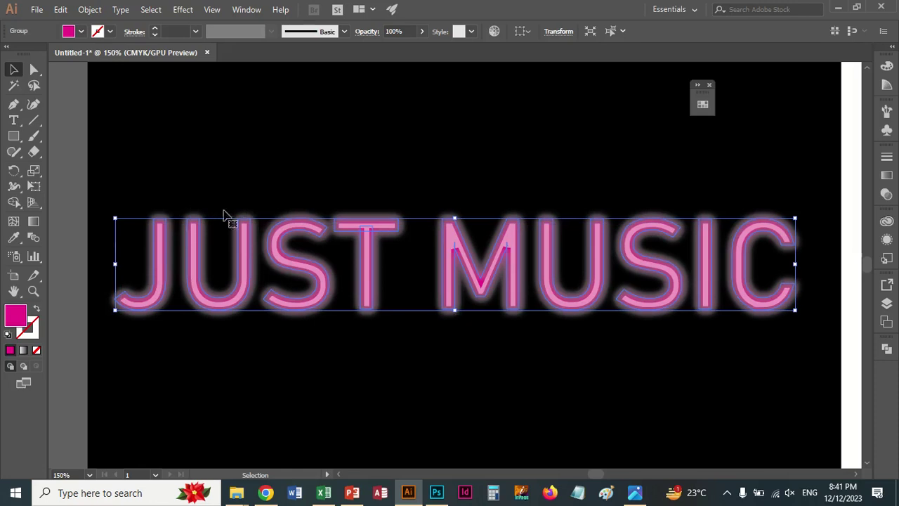
mouse_move(120, 192)
left_mouse_down()
mouse_move(172, 218)
mouse_move(176, 231)
left_mouse_up()
left_click(184, 232)
left_click(166, 237)
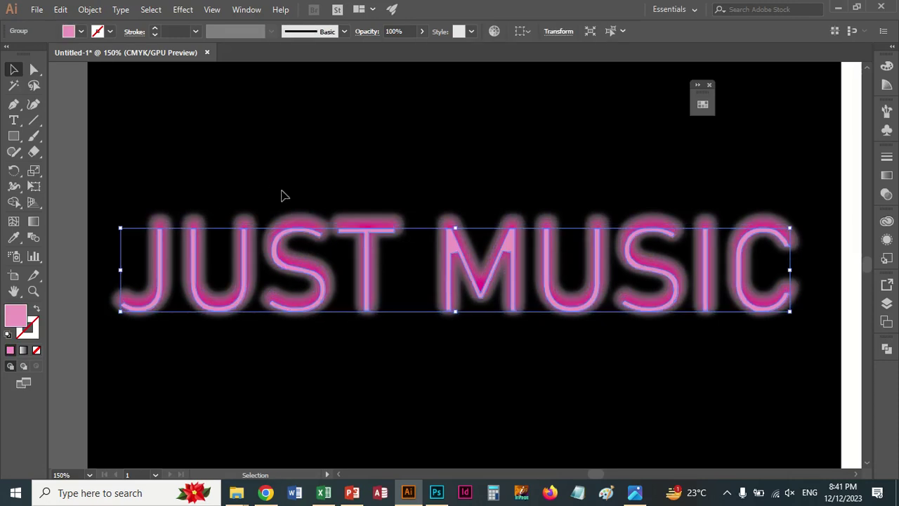
key("ctrl+z")
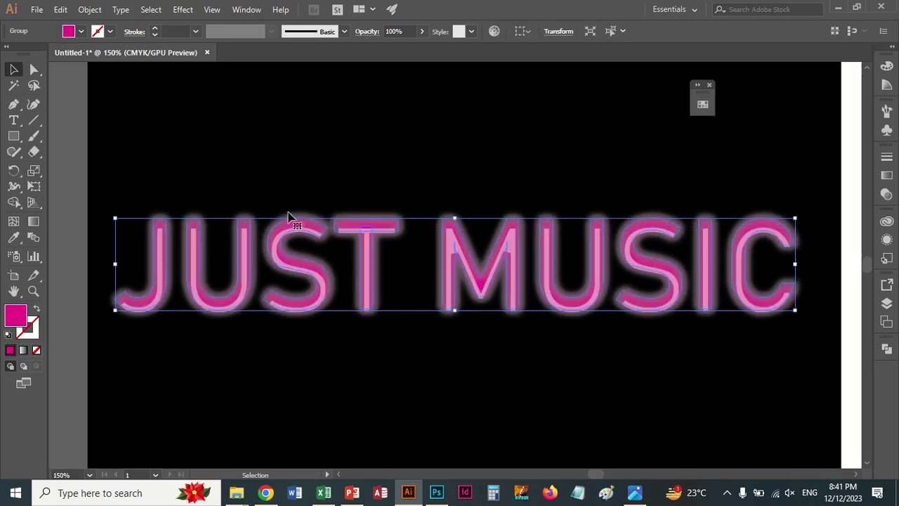
key("ctrl+z")
key("ctrl+z")
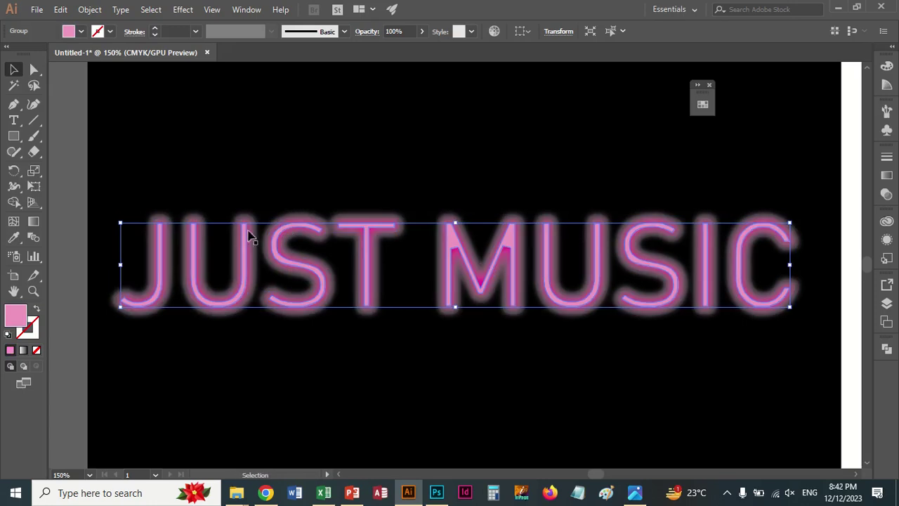
- Lock the JUST MUSIC text, then copy it and paste the copy in front
left_click(89, 10)
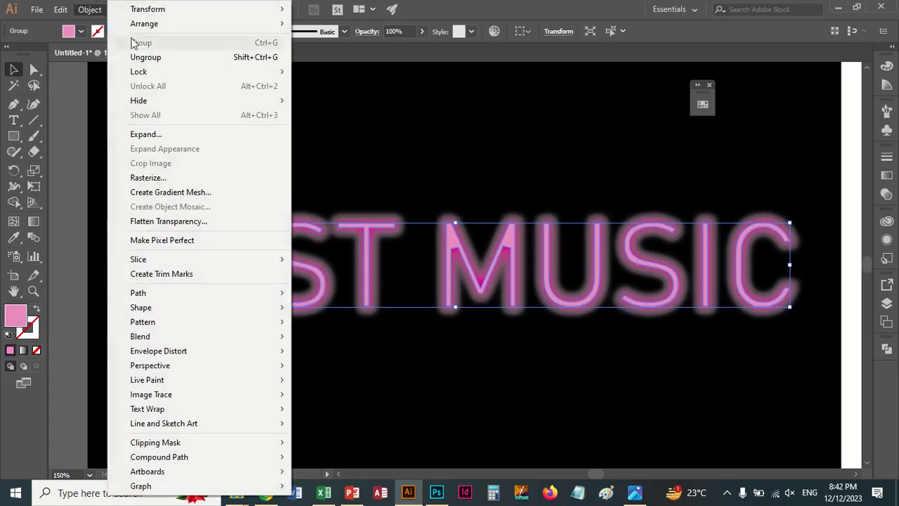
mouse_move(138, 71)
left_click(329, 72)
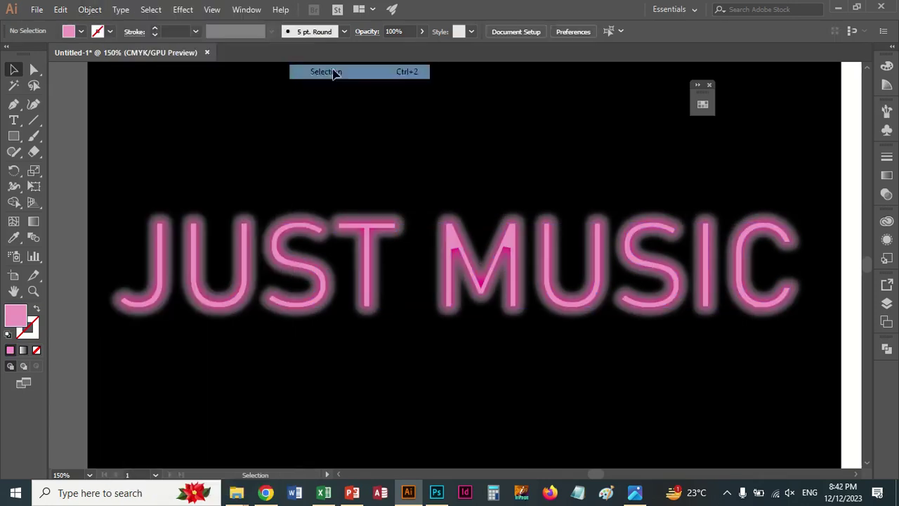
left_click_drag(305, 224, 296, 242)
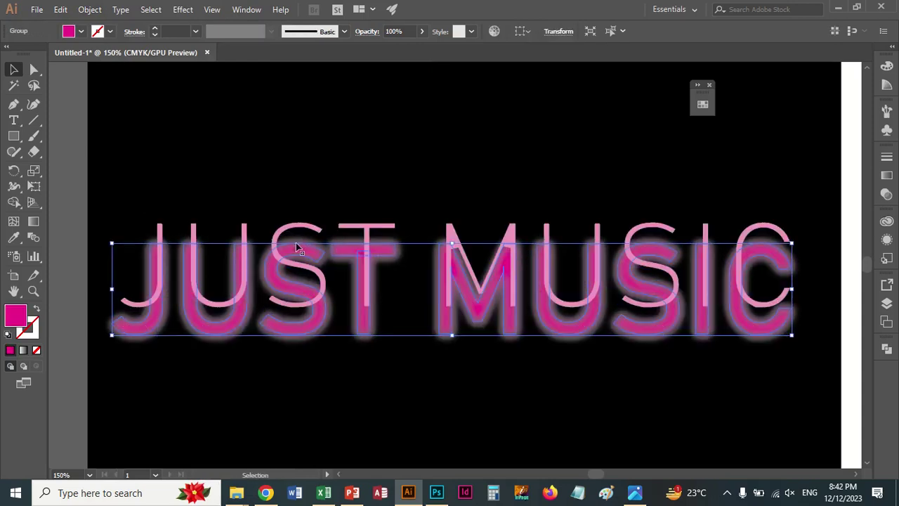
left_click(90, 9)
left_click(81, 72)
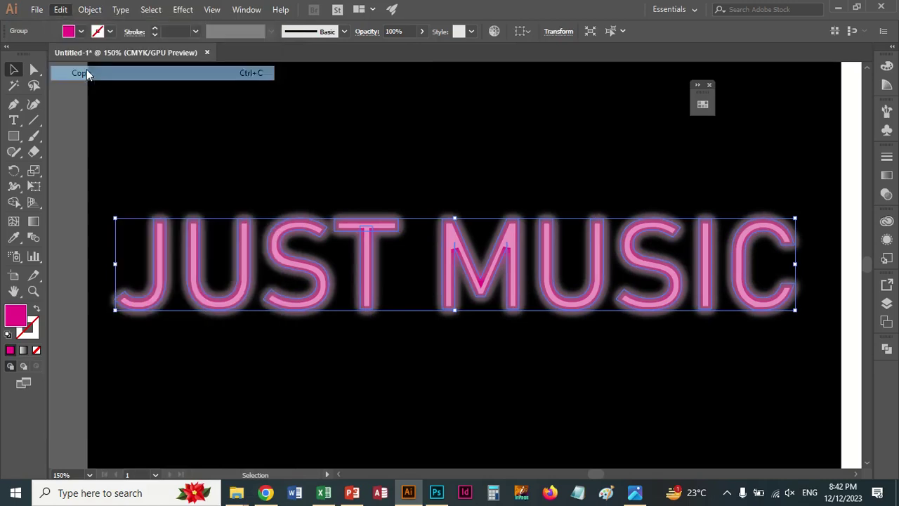
left_click(60, 9)
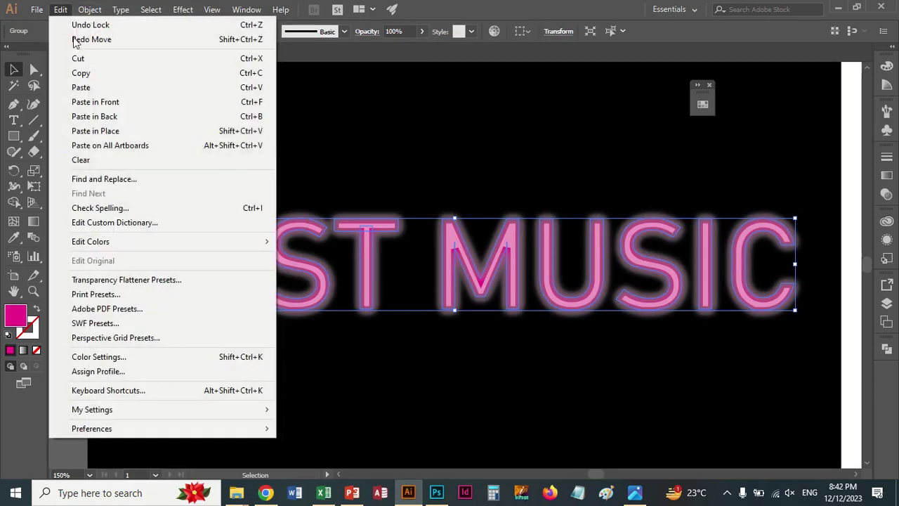
left_click(127, 103)
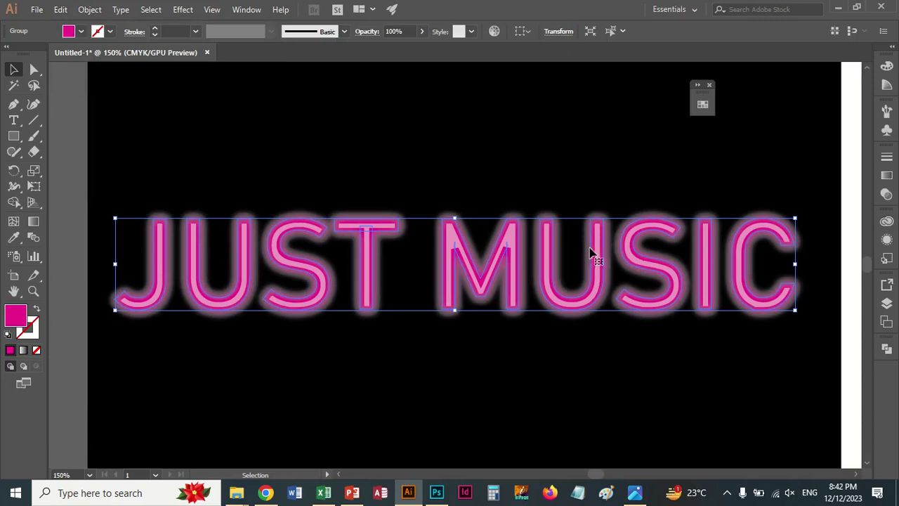
- Add a new 44.9-pixel Gaussian Blur to the front copy for a wide halo
left_click(181, 9)
mouse_move(210, 230)
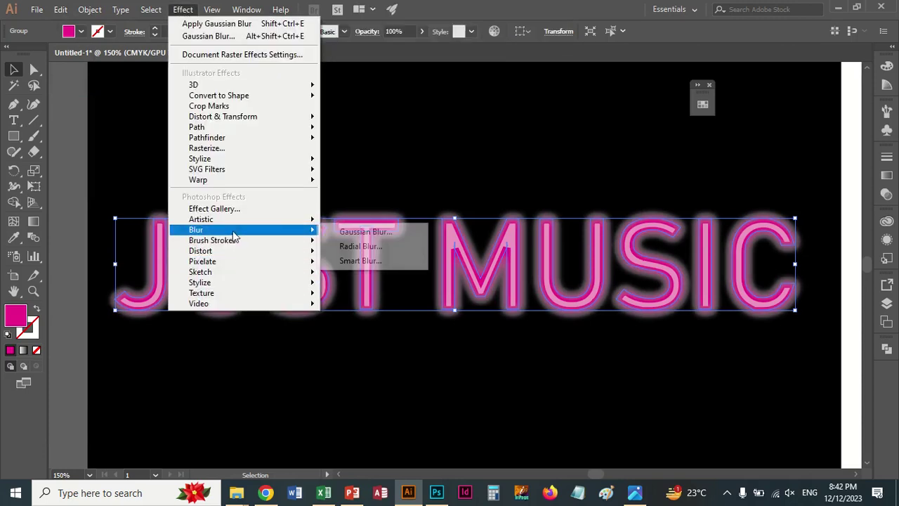
left_click(354, 232)
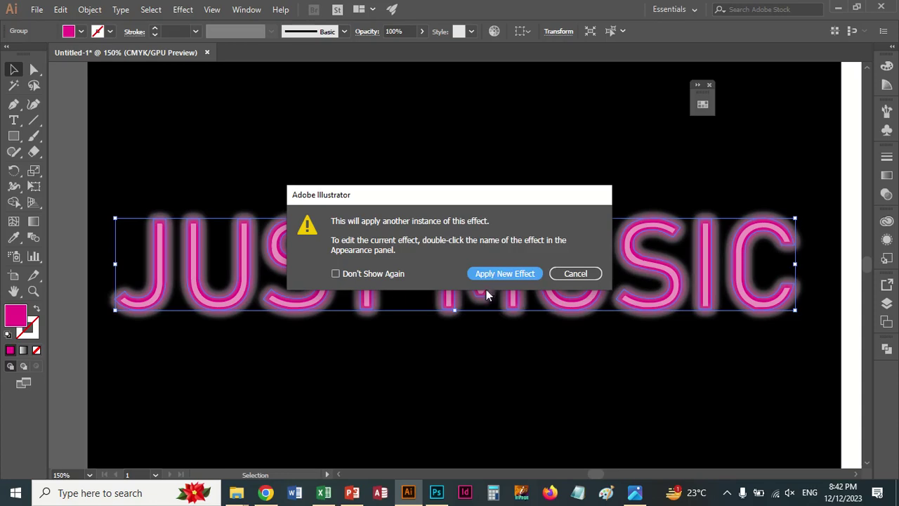
left_click(503, 278)
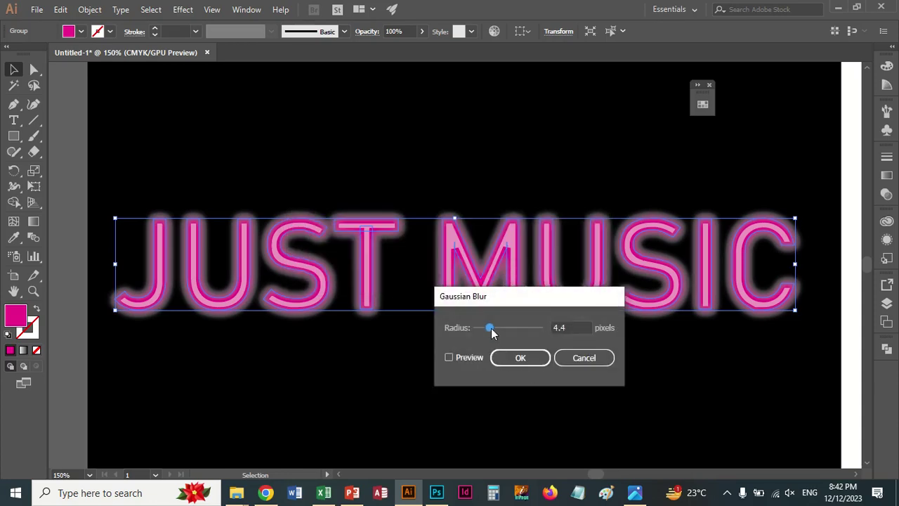
left_click_drag(492, 332, 503, 333)
left_click(474, 359)
left_click_drag(501, 328, 517, 328)
mouse_move(518, 328)
left_mouse_down()
mouse_move(526, 329)
mouse_move(518, 332)
left_mouse_up()
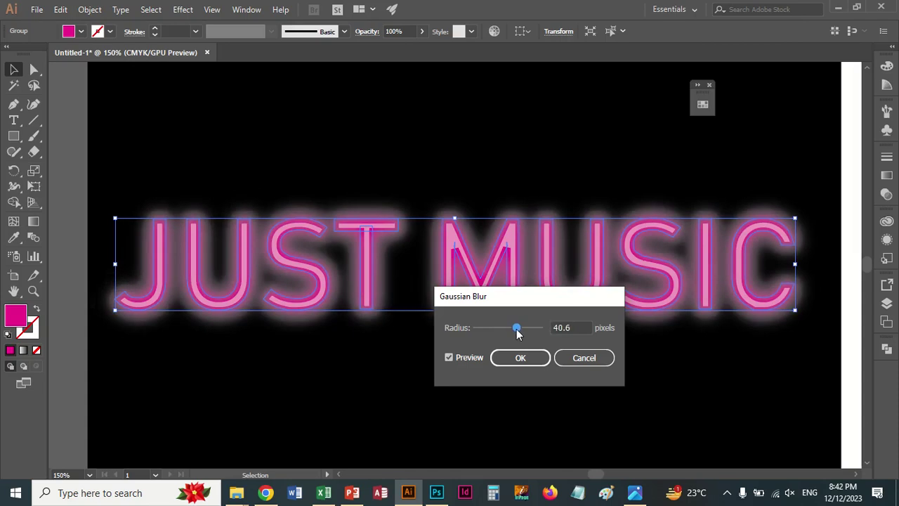
left_click(500, 362)
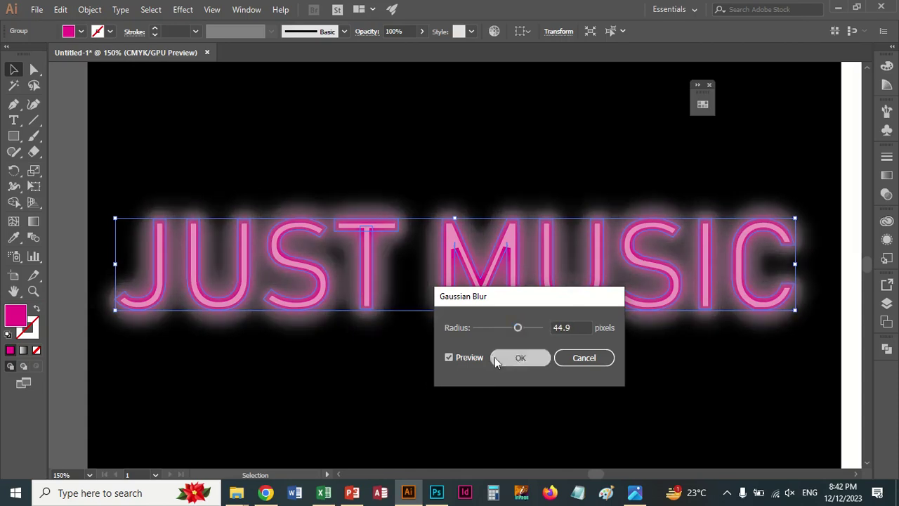
- Change the blurred copy's fill to the lighter pink F75EC1
double_click(16, 319)
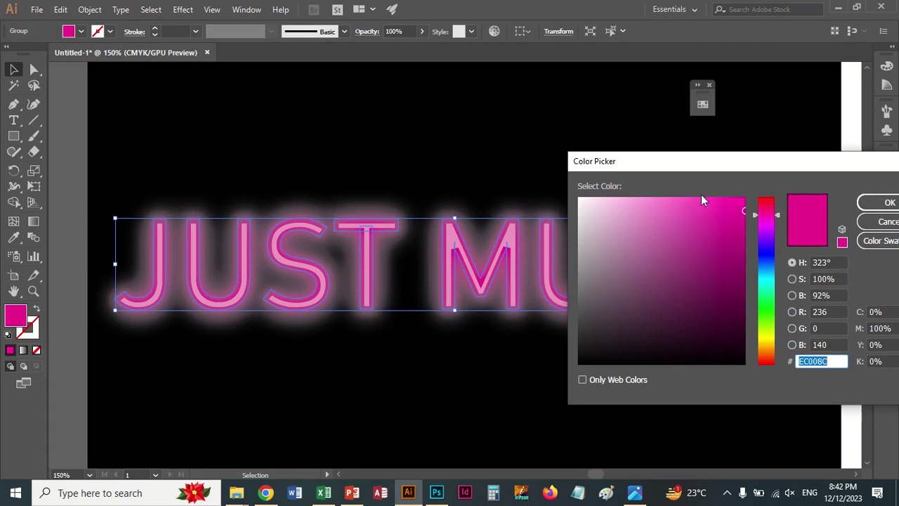
left_click(681, 203)
left_click(885, 202)
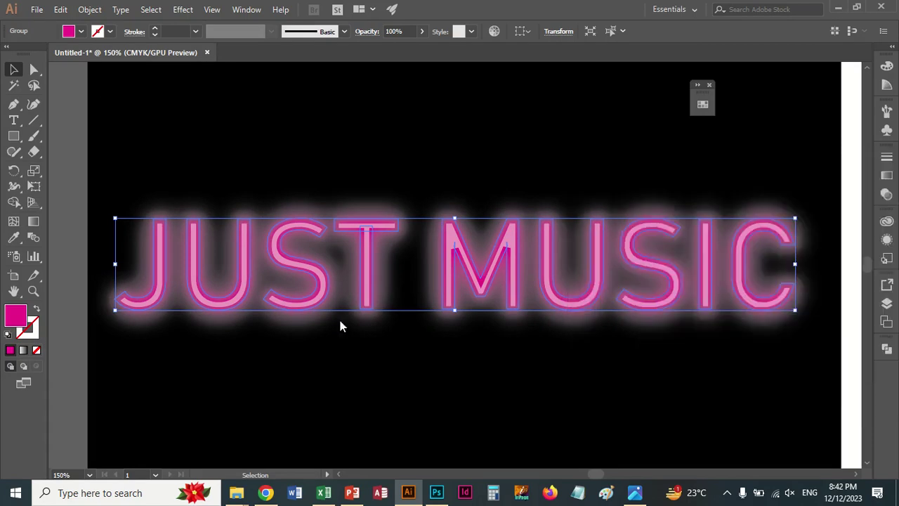
- Add another Gaussian Blur of about 7.3 px to the copy and deselect
left_click(183, 10)
mouse_move(196, 230)
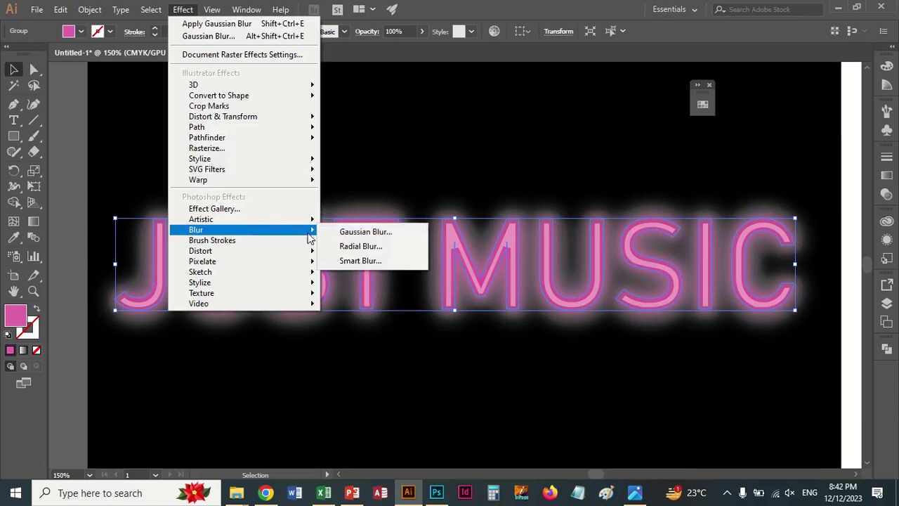
left_click(360, 233)
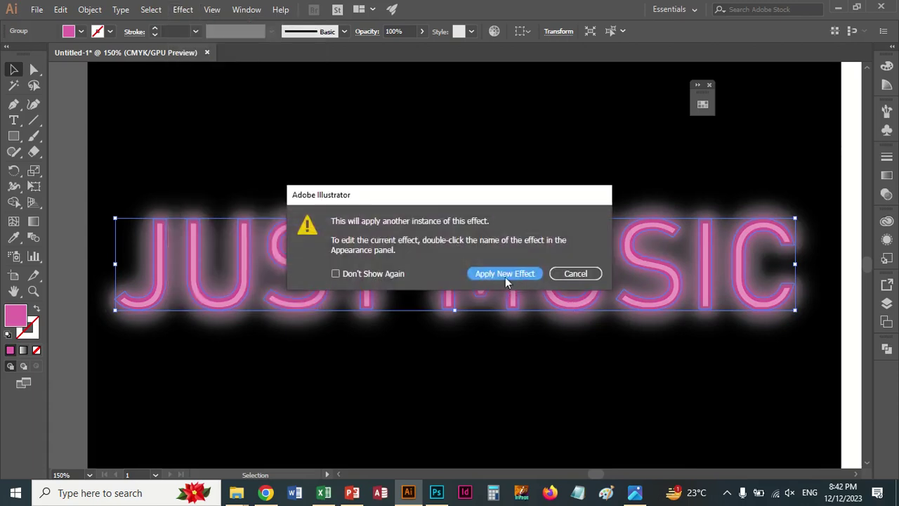
key("Return")
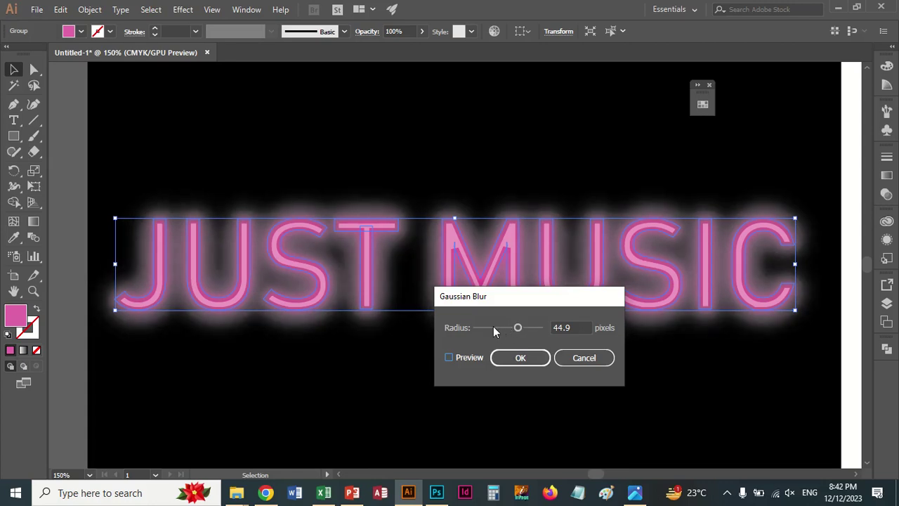
left_click(493, 325)
left_click_drag(494, 330, 499, 329)
left_click(518, 359)
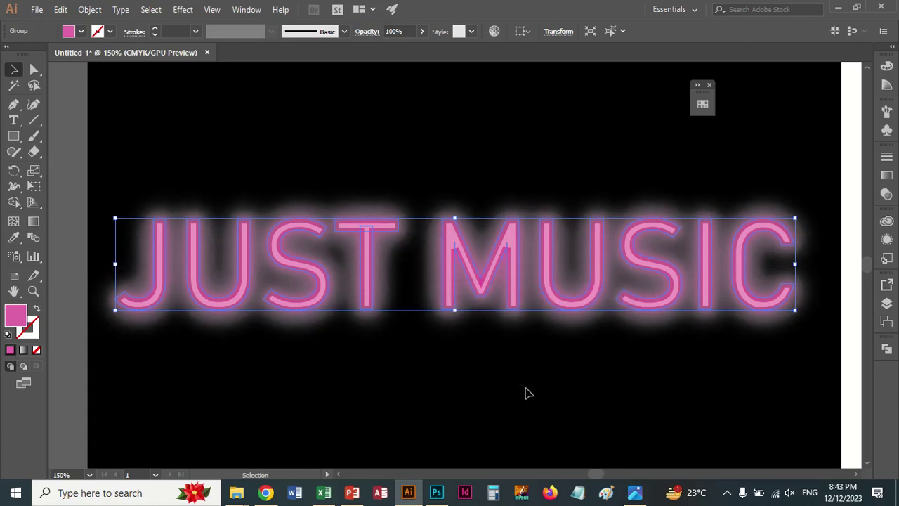
left_click(528, 393)
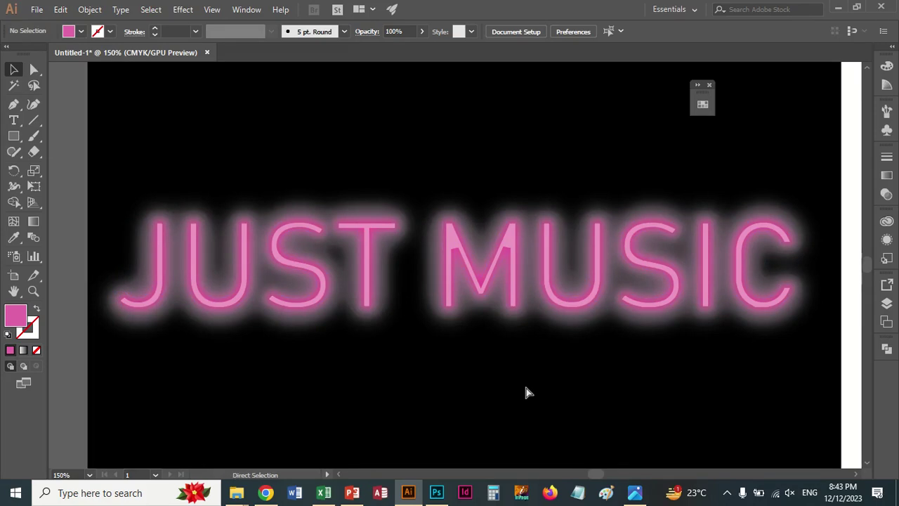
- Zoom out, select the glowing JUST MUSIC text and drag a duplicate just below it
key("ctrl+minus")
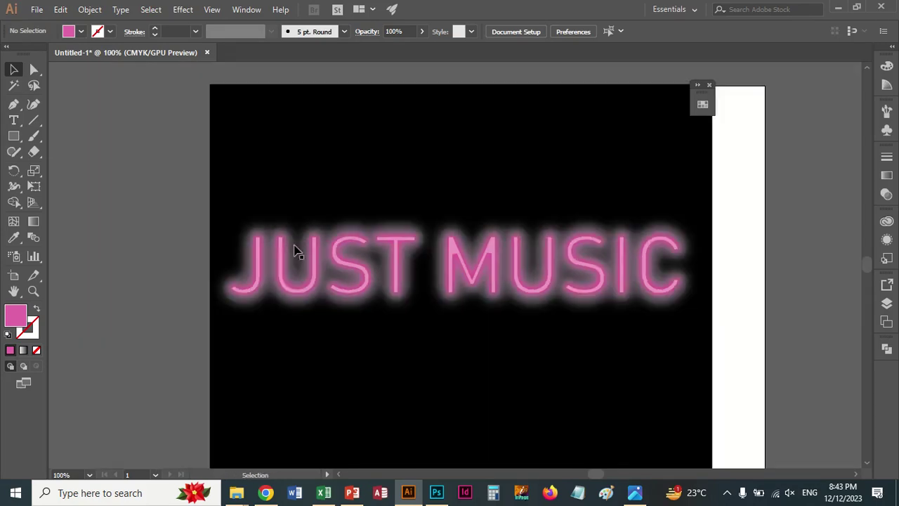
left_click_drag(234, 206, 701, 342)
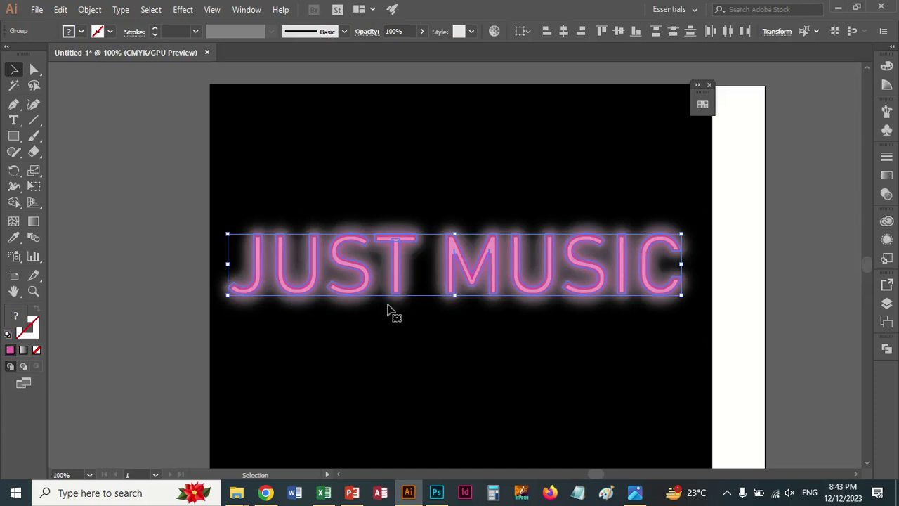
left_click_drag(395, 273, 385, 369)
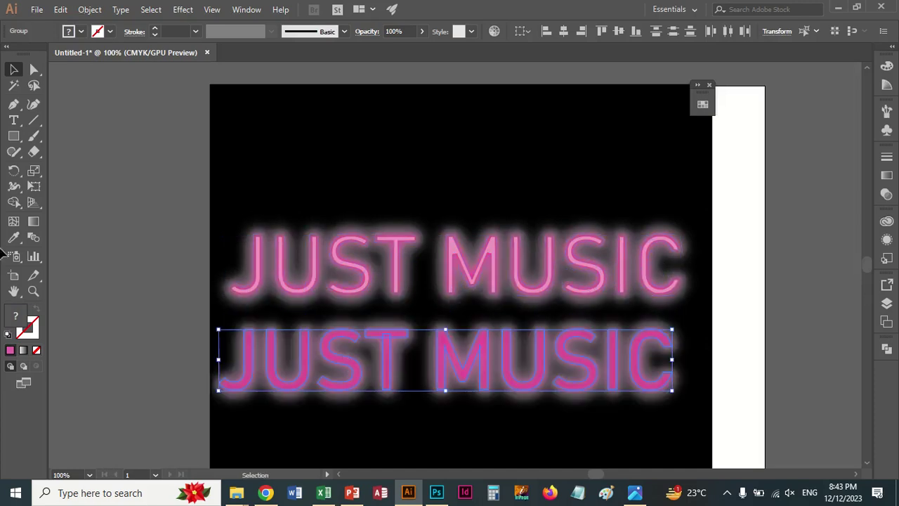
left_click(61, 9)
mouse_move(90, 241)
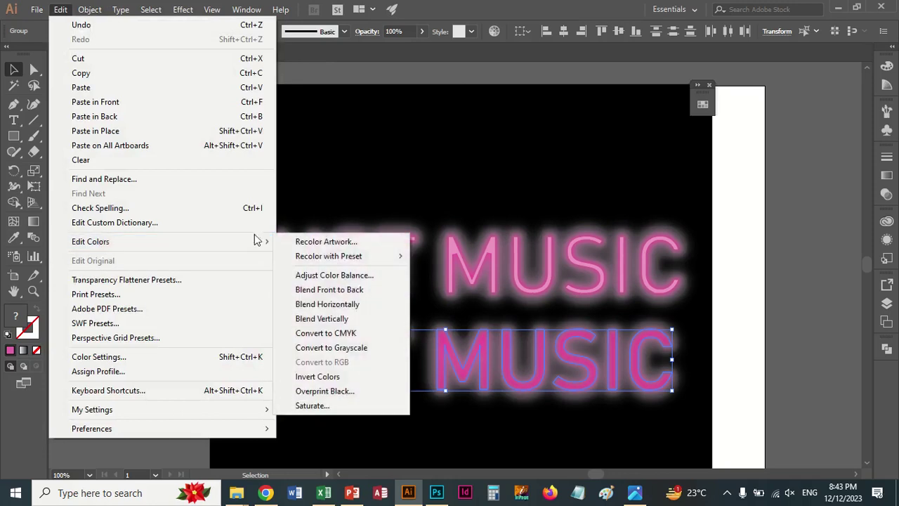
- Recolor the lower copy's magenta and pink to pale yellow-green hues with Recolor Artwork
left_click(300, 236)
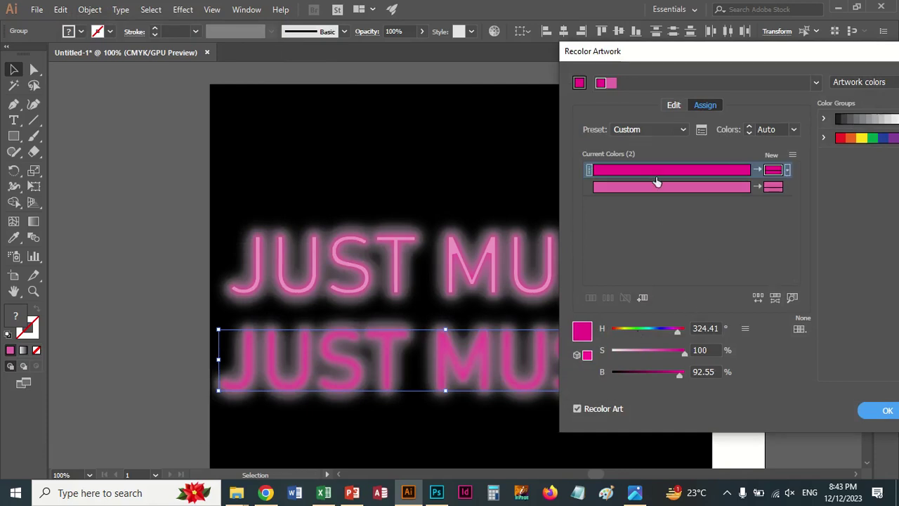
left_click(626, 329)
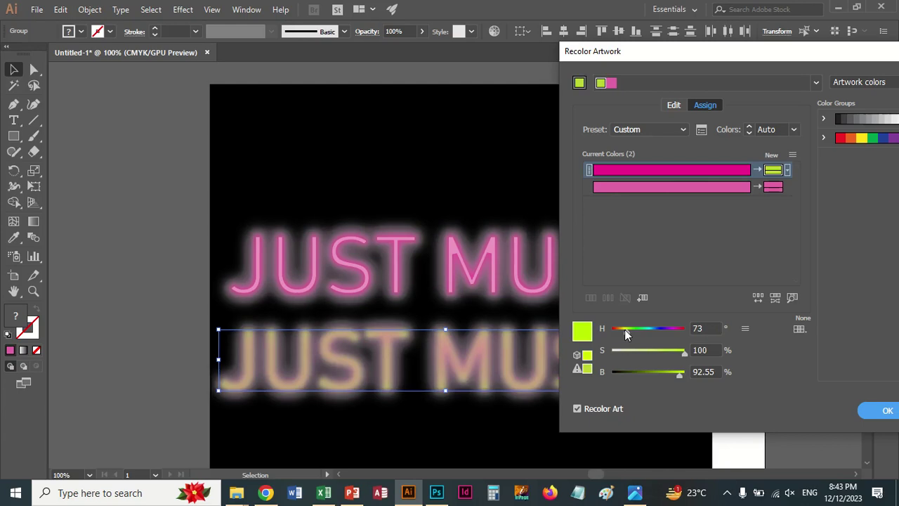
left_click(657, 187)
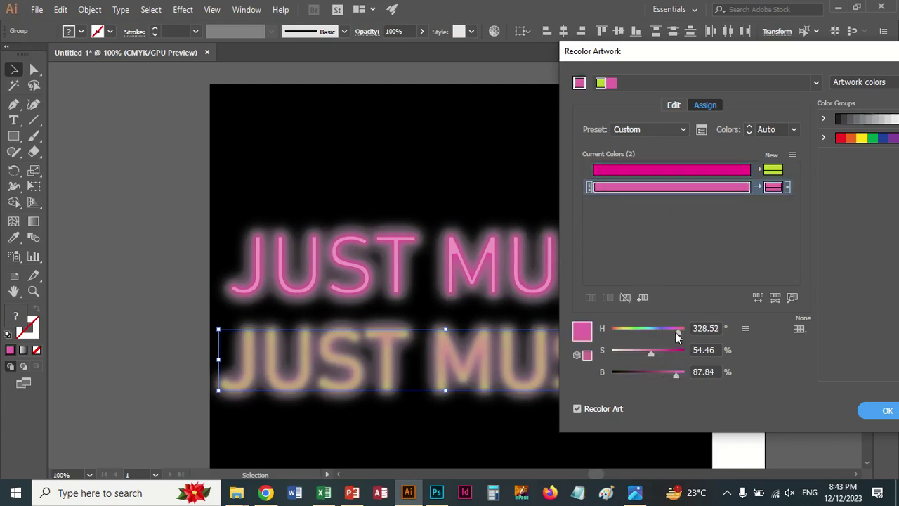
mouse_move(676, 333)
left_mouse_down()
mouse_move(628, 336)
mouse_move(642, 352)
mouse_move(630, 353)
left_mouse_up()
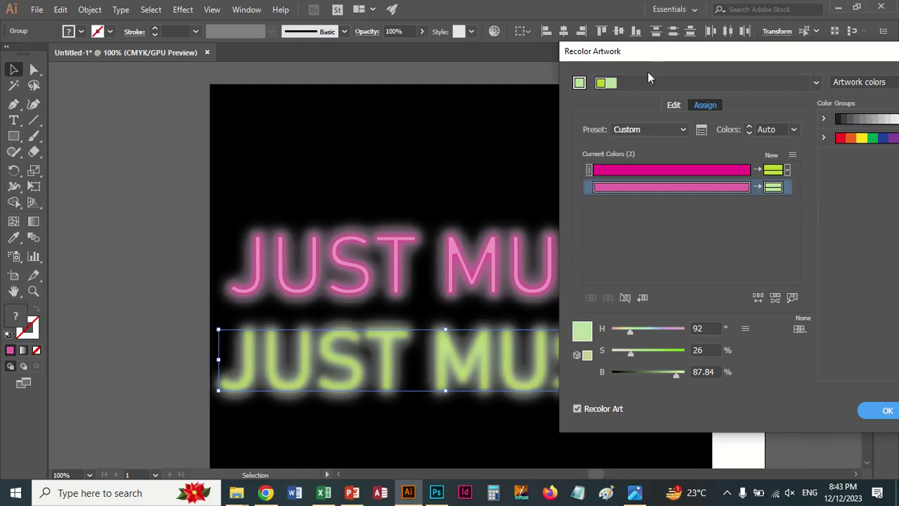
left_click(887, 412)
left_click(585, 178)
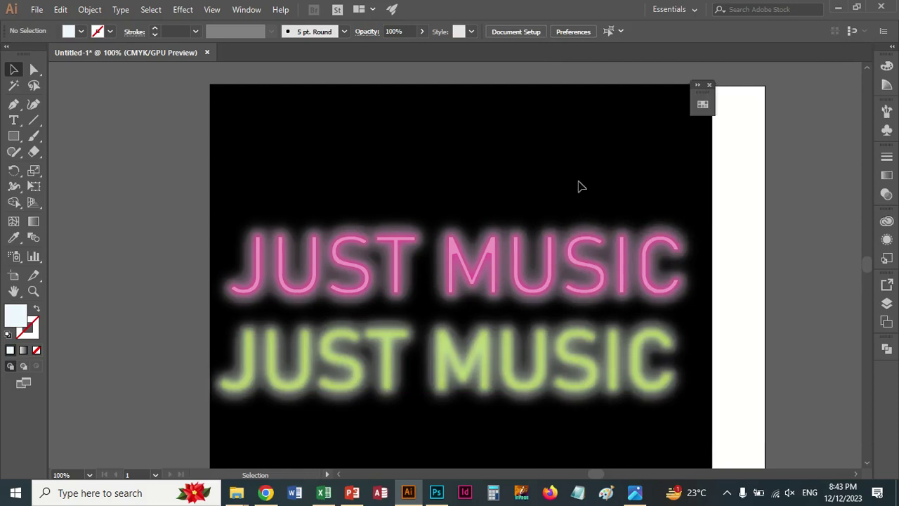
- Revert the lower JUST MUSIC copy from green to its pink-magenta glow via undo and redo
key("ctrl")
left_click(406, 361, "ctrl")
key("ctrl+z")
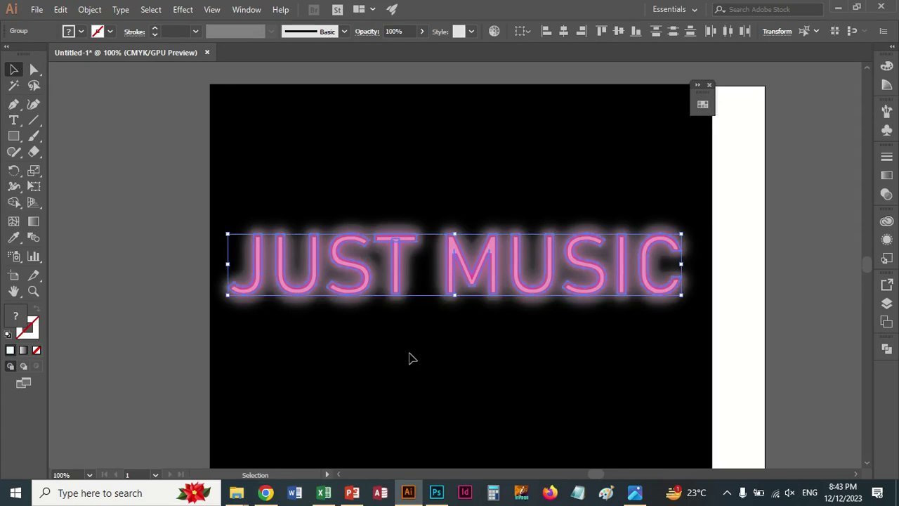
left_click(60, 10)
left_click(81, 41)
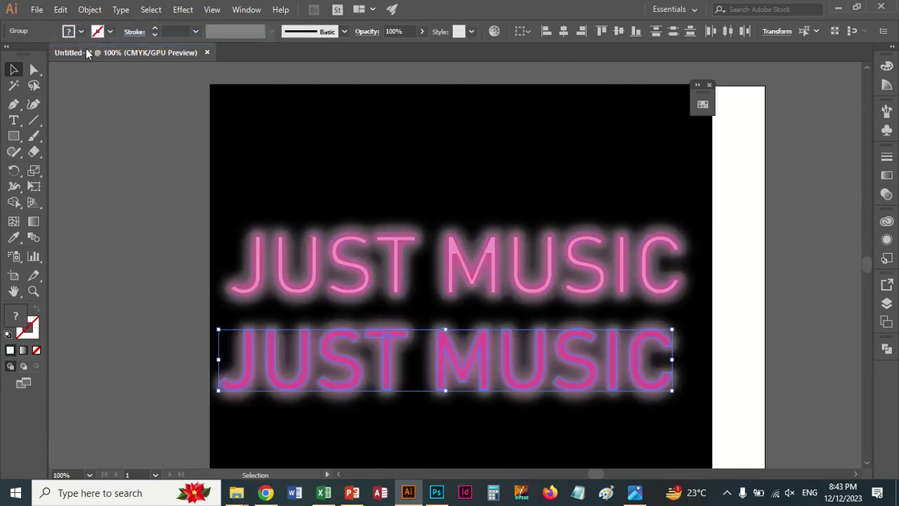
- Recolor the lower copy's two pinks to a darker cyan-teal and a purple with Recolor Artwork
left_click(60, 10)
mouse_move(91, 241)
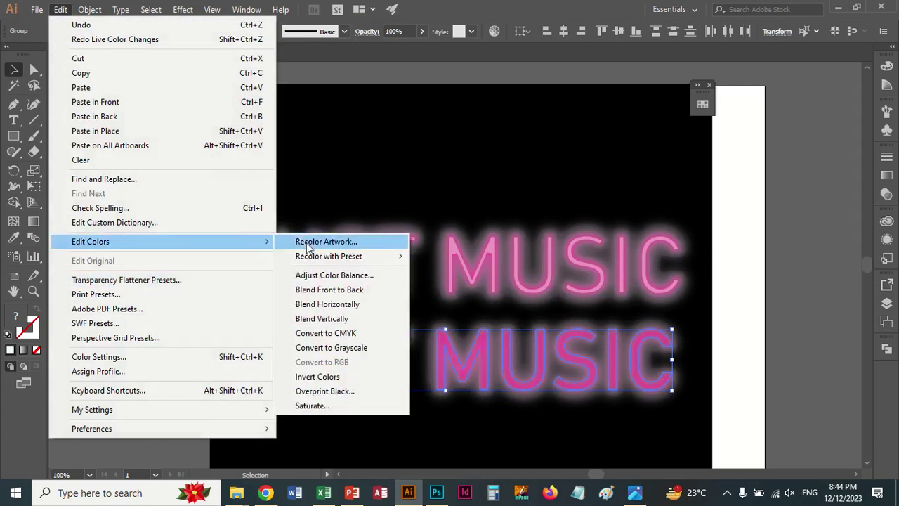
left_click(301, 241)
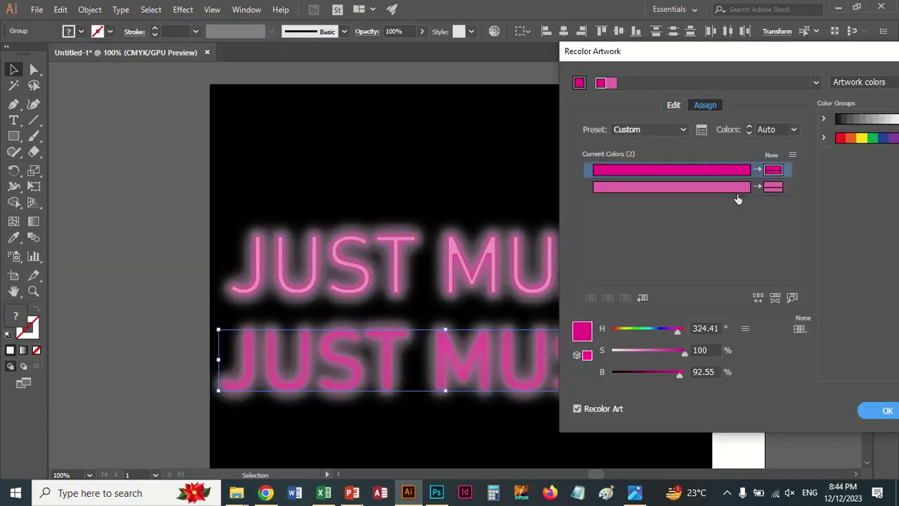
left_click(720, 170)
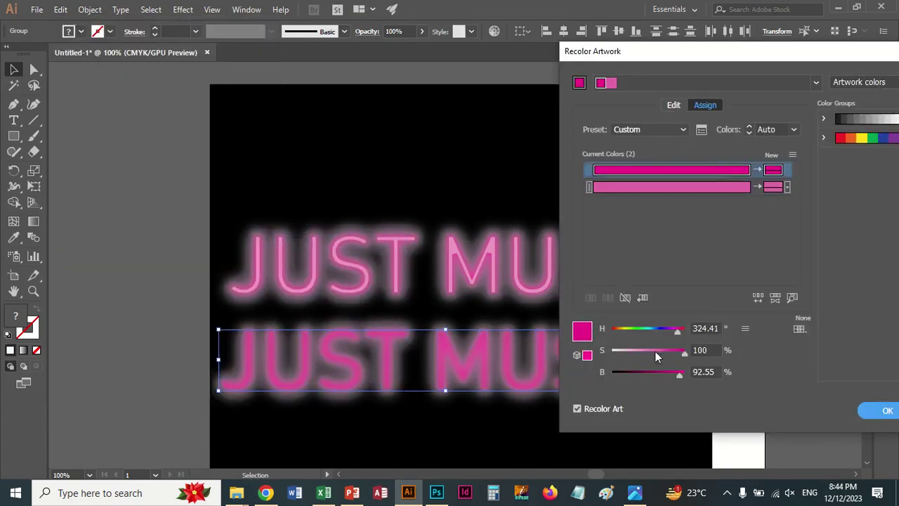
left_click(647, 328)
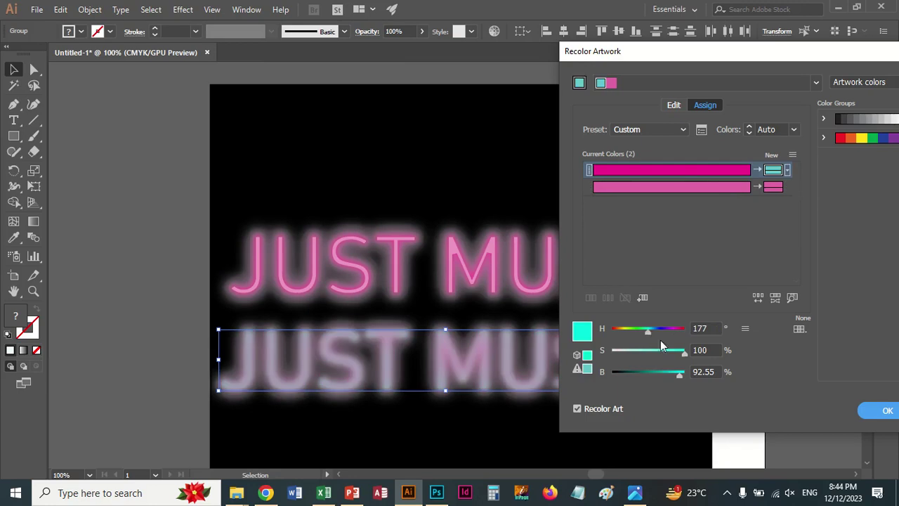
left_click_drag(680, 377, 658, 377)
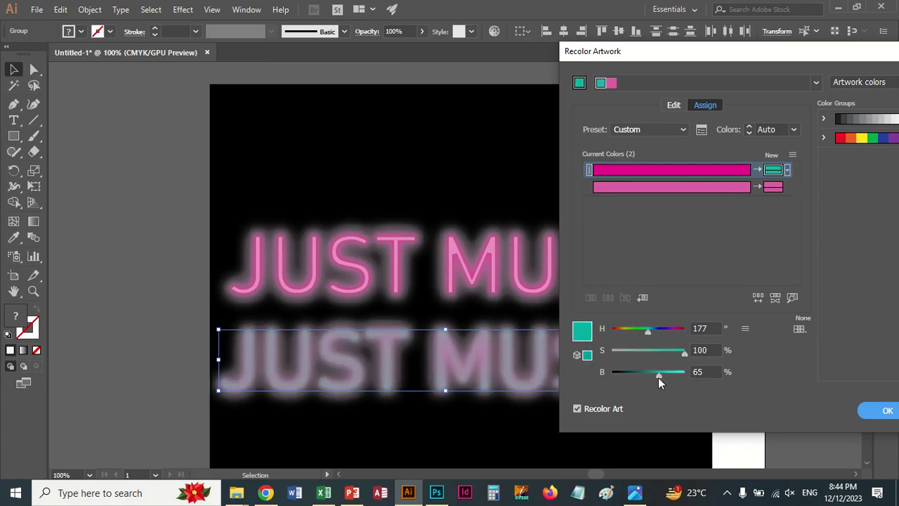
left_click(726, 192)
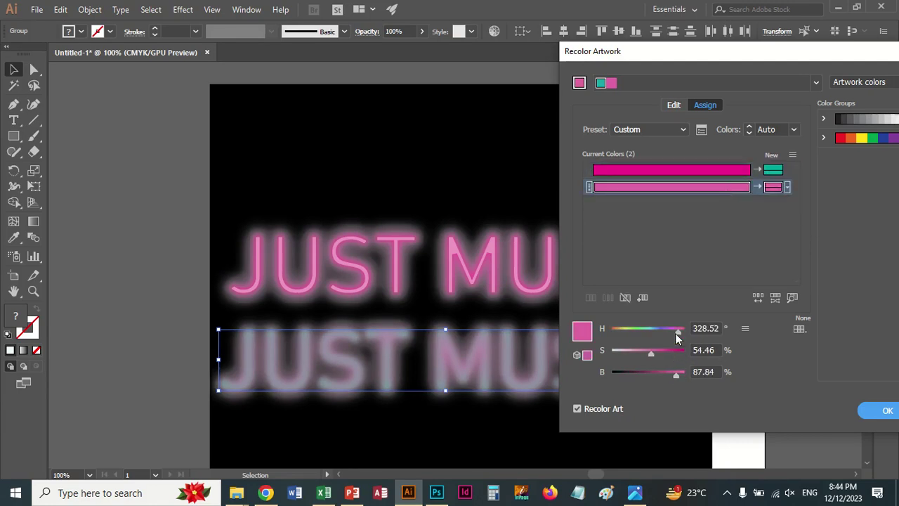
left_click_drag(675, 333, 662, 337)
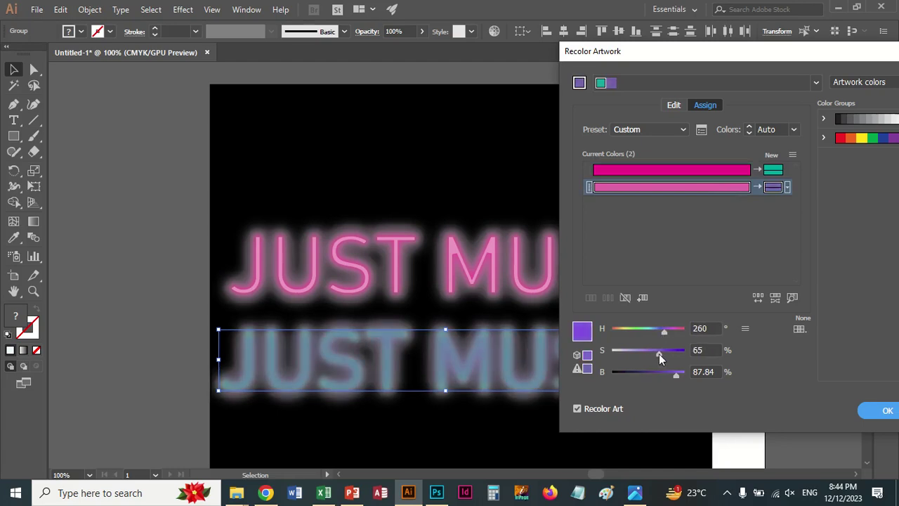
left_click(878, 411)
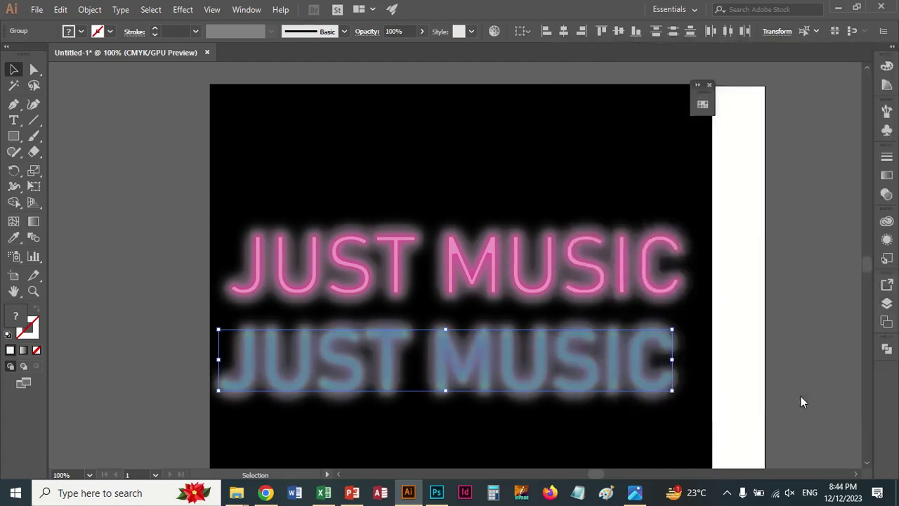
left_click(710, 329)
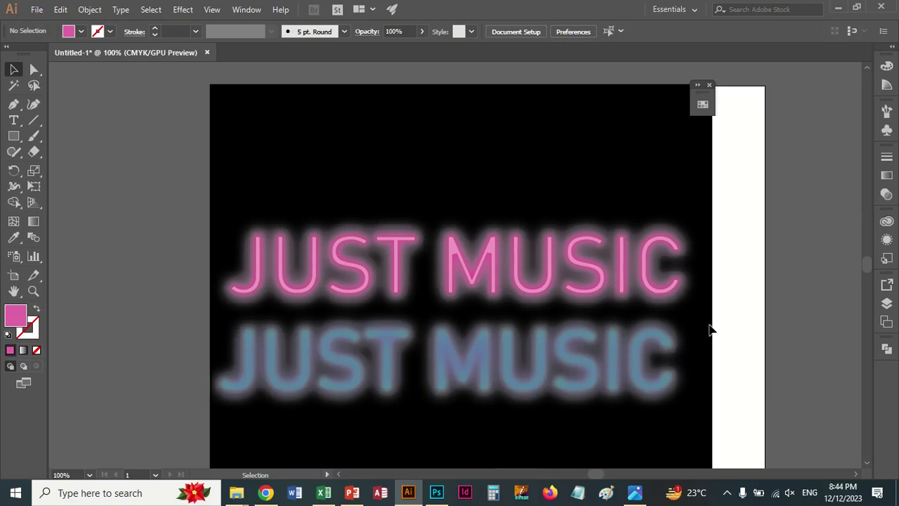
- Alt-drag a violet copy of the lower JUST MUSIC downward and set the teal text over it
left_click(333, 359)
left_click_drag(328, 356, 323, 410)
left_click(332, 357)
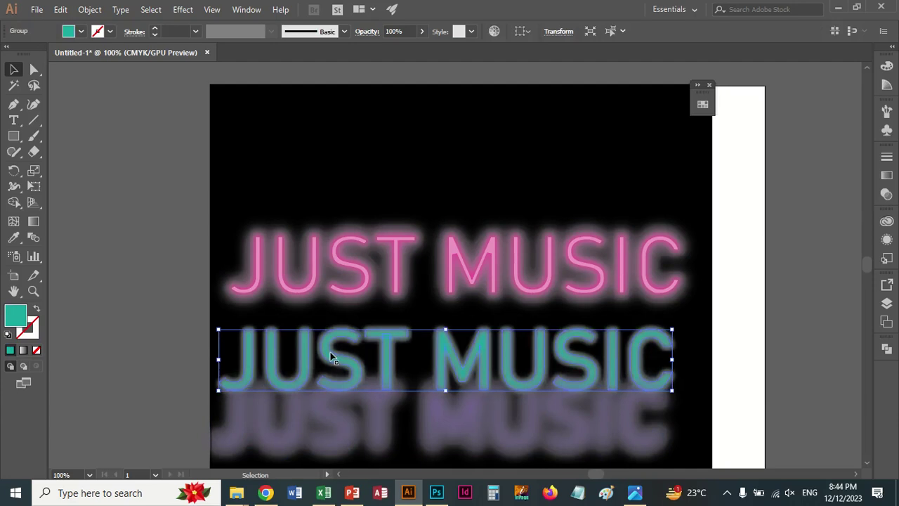
left_click_drag(332, 357, 336, 326)
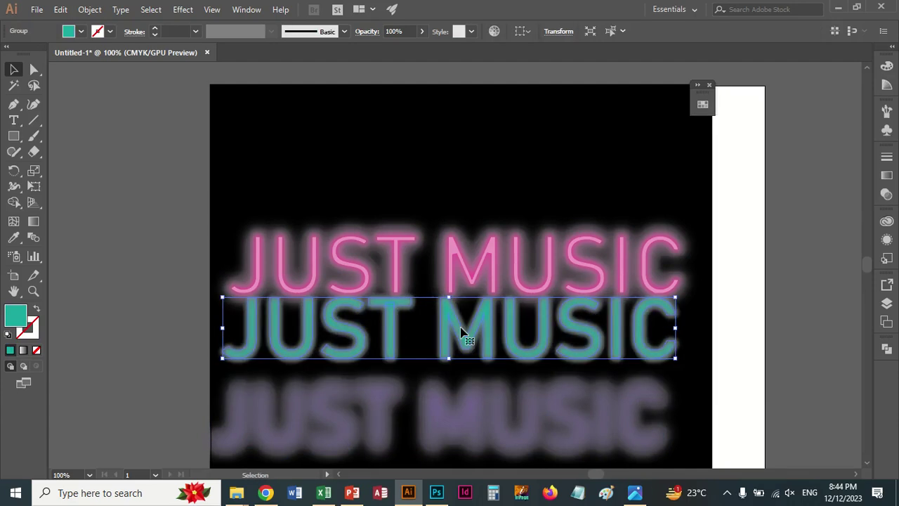
left_click_drag(361, 345, 366, 380)
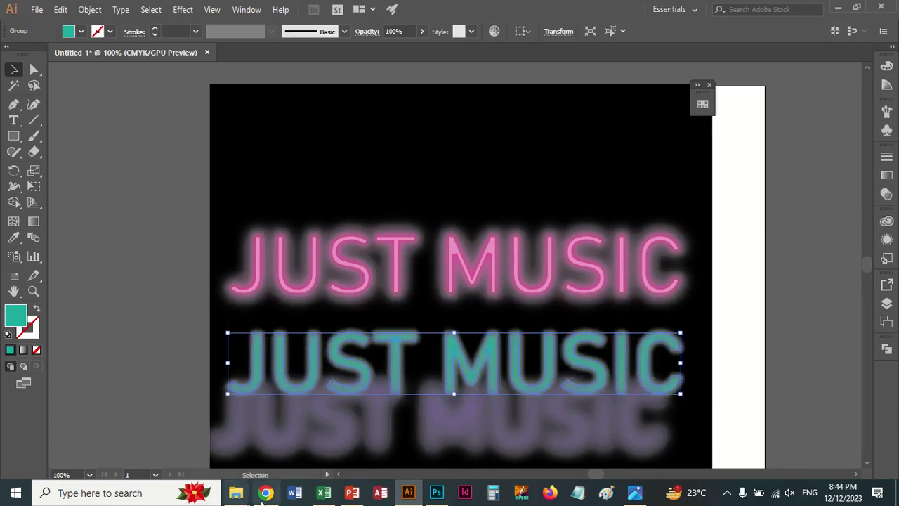
left_click(266, 492)
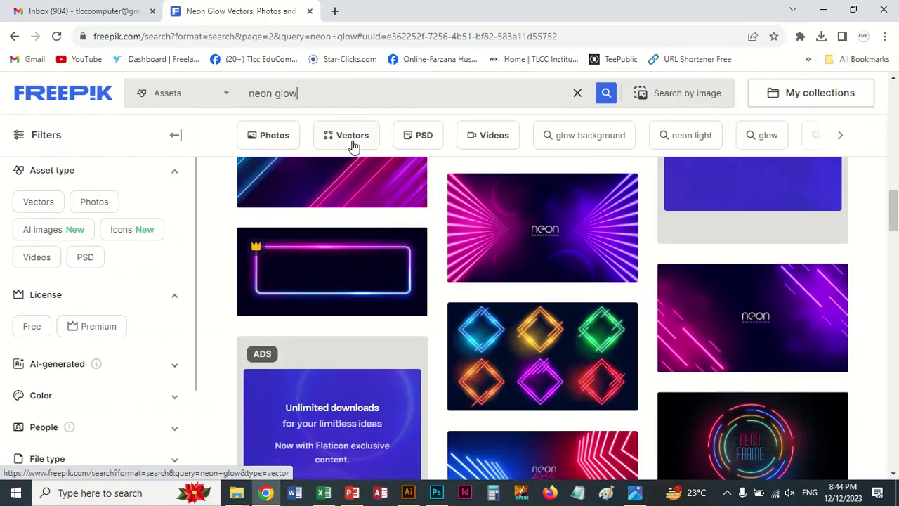
- Filter the neon glow results to Free licence and Vectors, then rerun the search
scroll(403, 223, "down", 5)
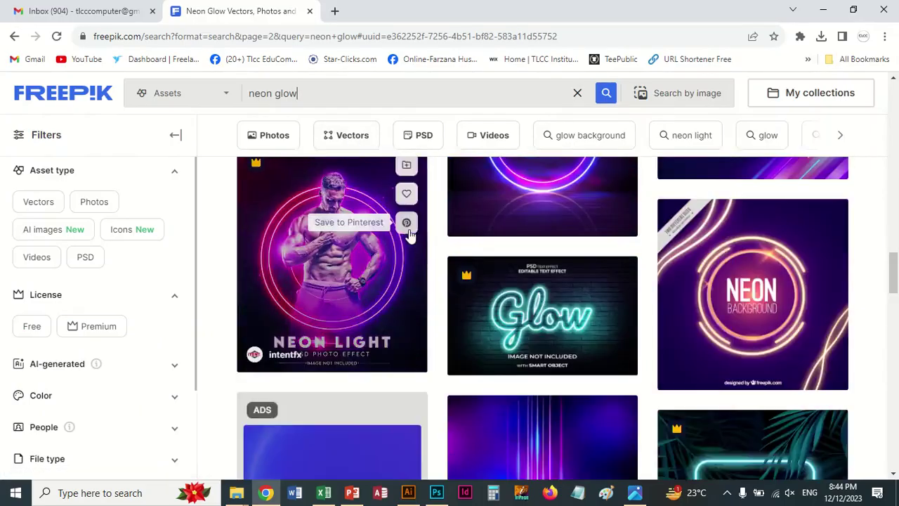
scroll(407, 232, "up", 1)
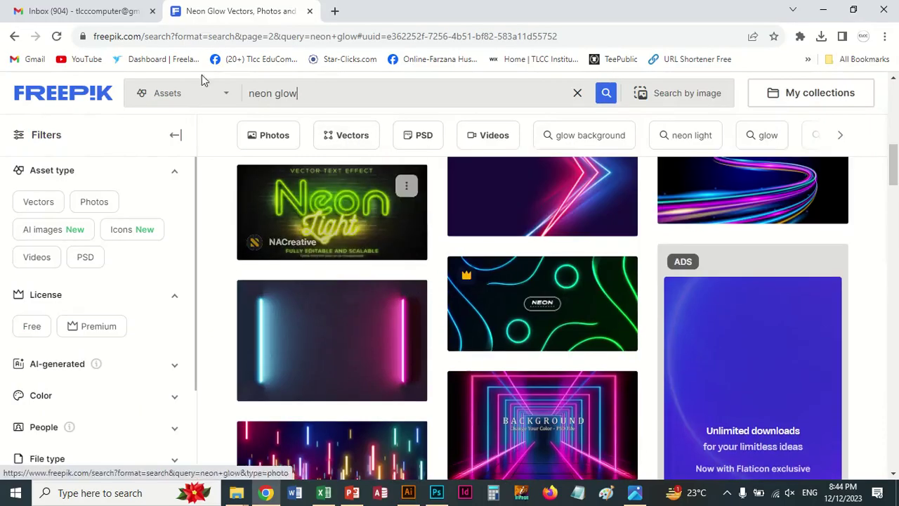
left_click(219, 98)
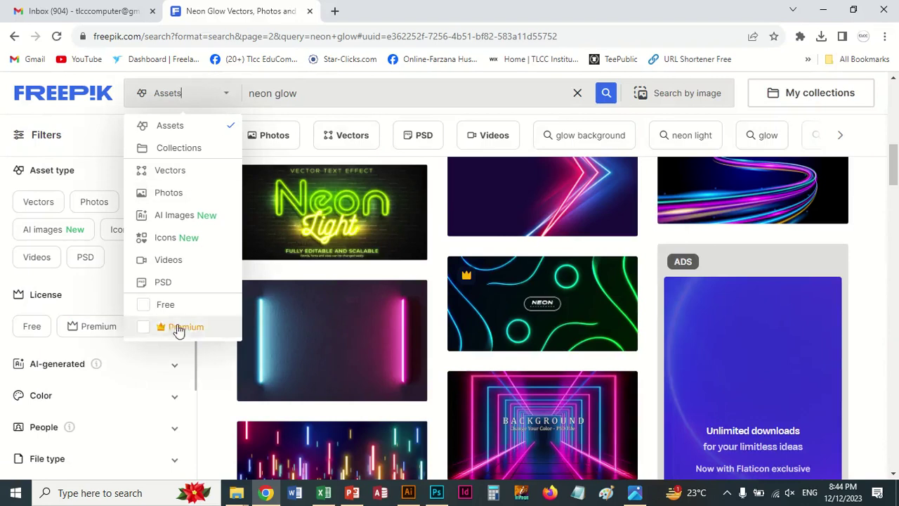
left_click(143, 309)
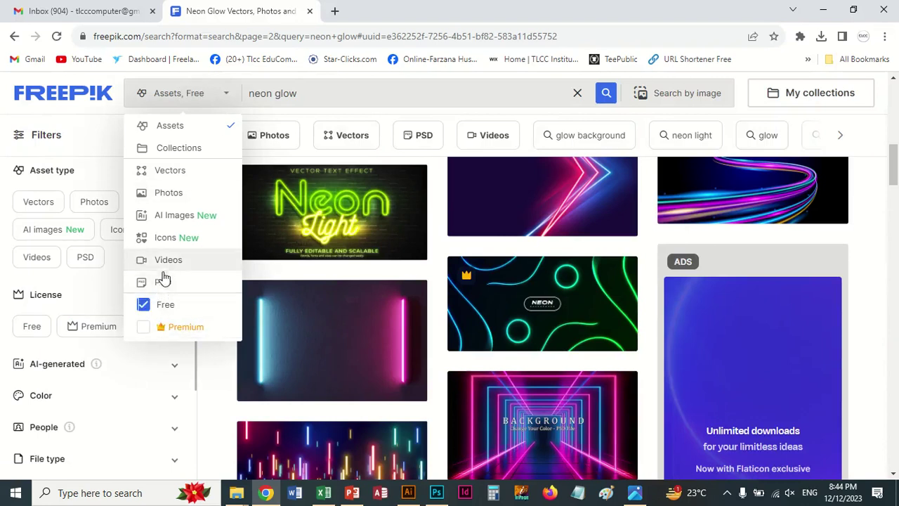
left_click(178, 178)
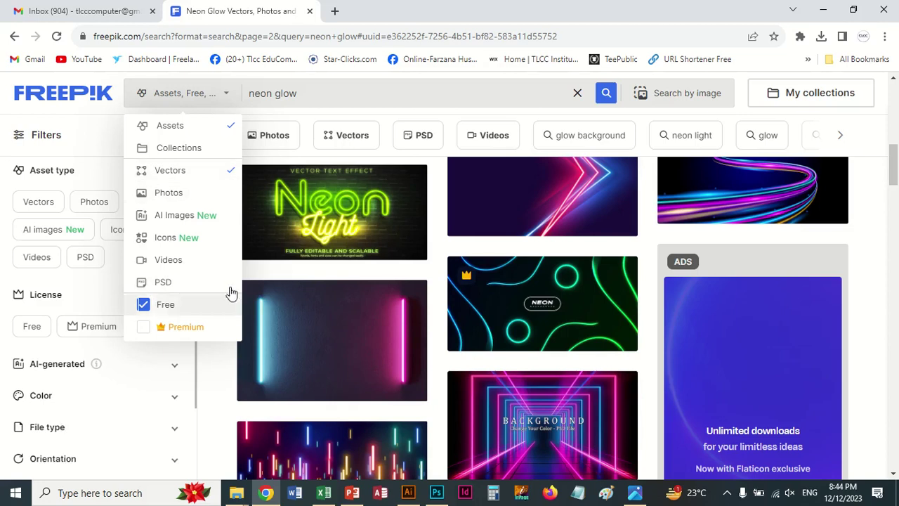
left_click(337, 93)
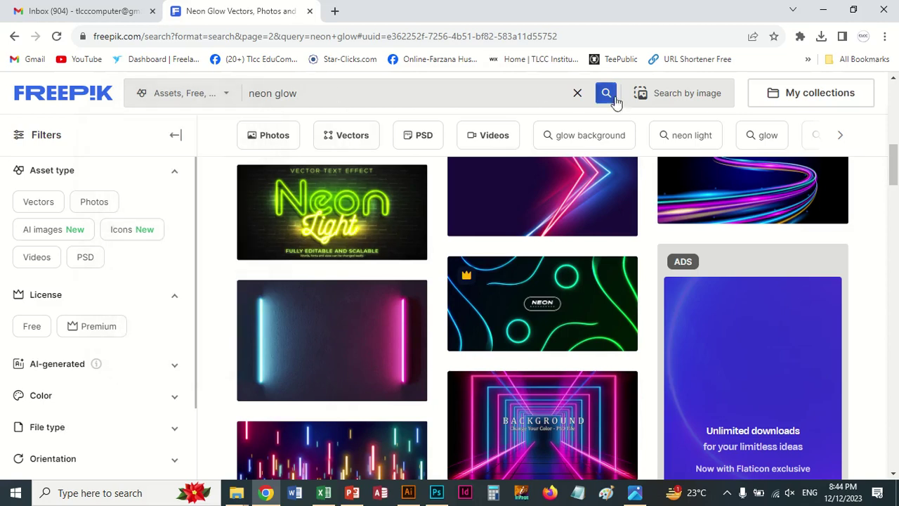
left_click(608, 98)
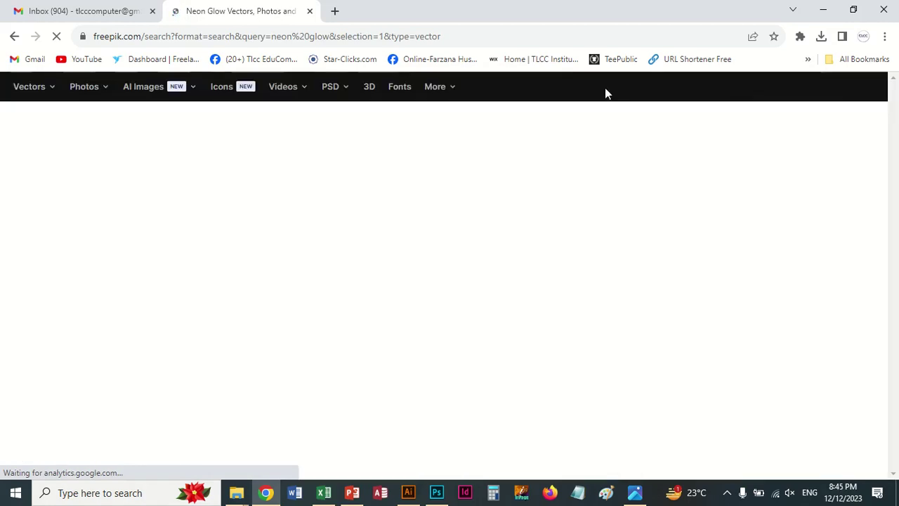
scroll(543, 243, "down", 1)
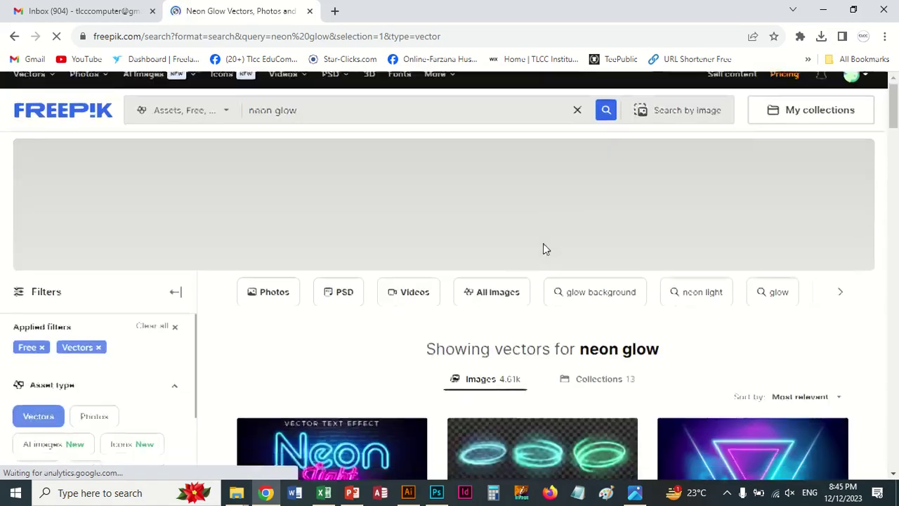
scroll(542, 247, "down", 2)
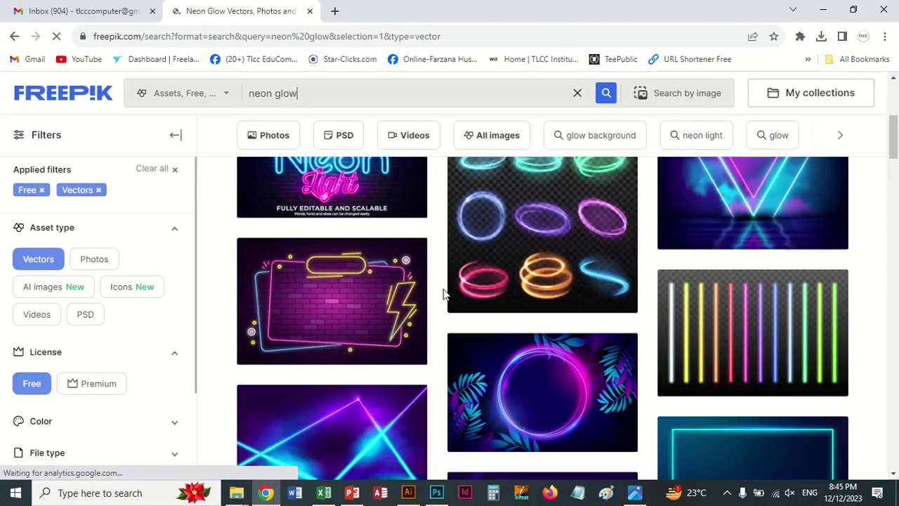
- Download the colourful neon brick-wall frame design as an EPS file and dismiss the popup
left_click(343, 300)
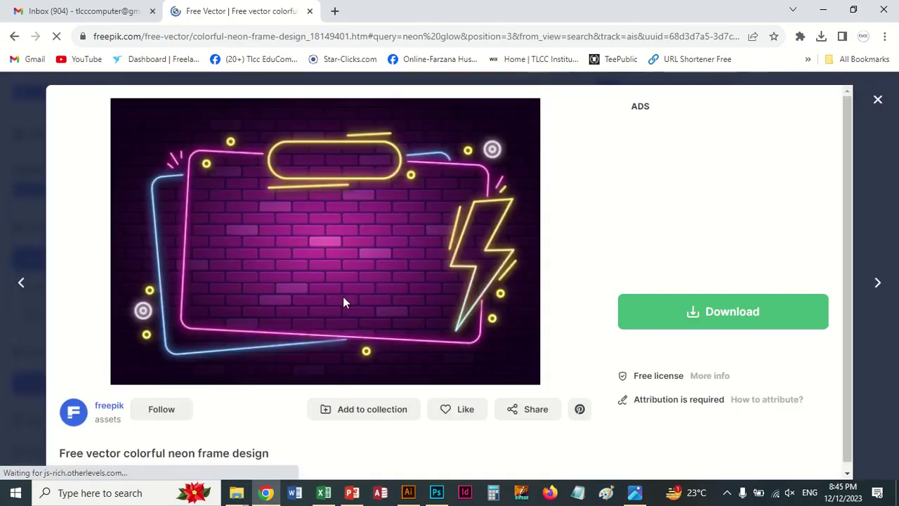
left_click(701, 313)
scroll(745, 349, "down", 4)
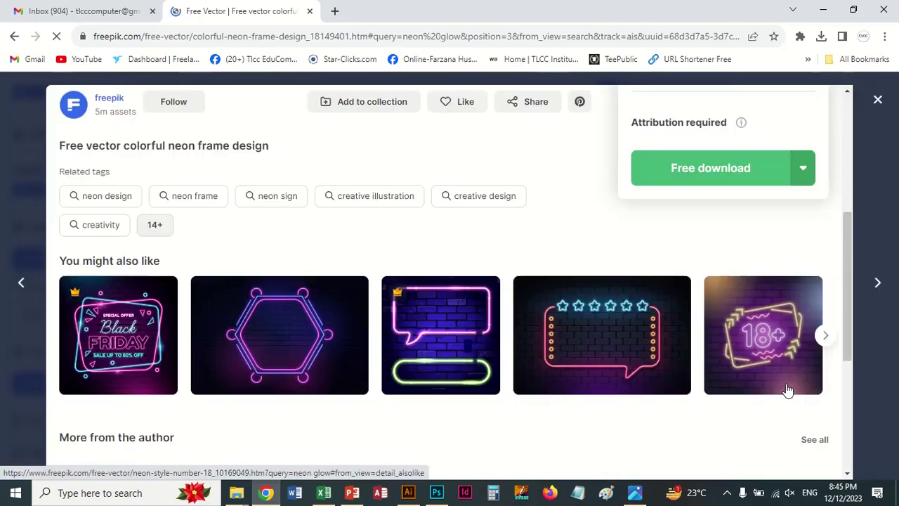
left_click(808, 177)
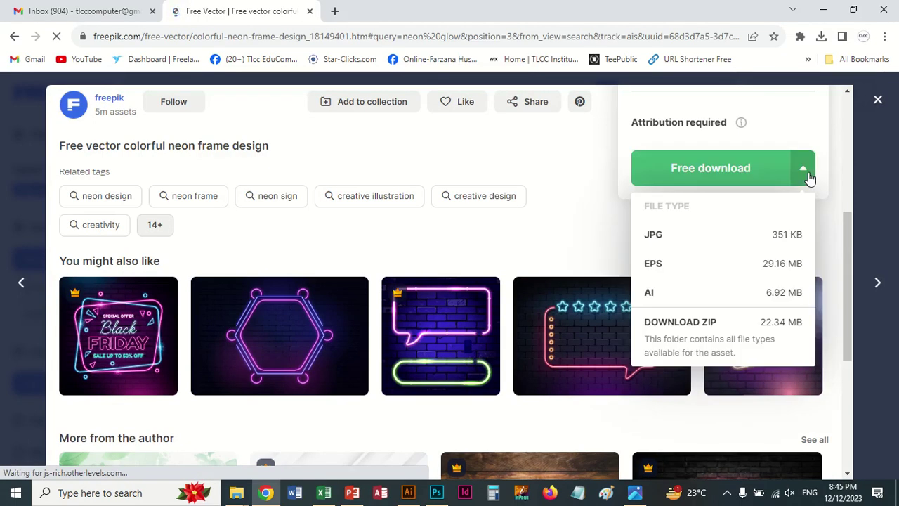
left_click(754, 263)
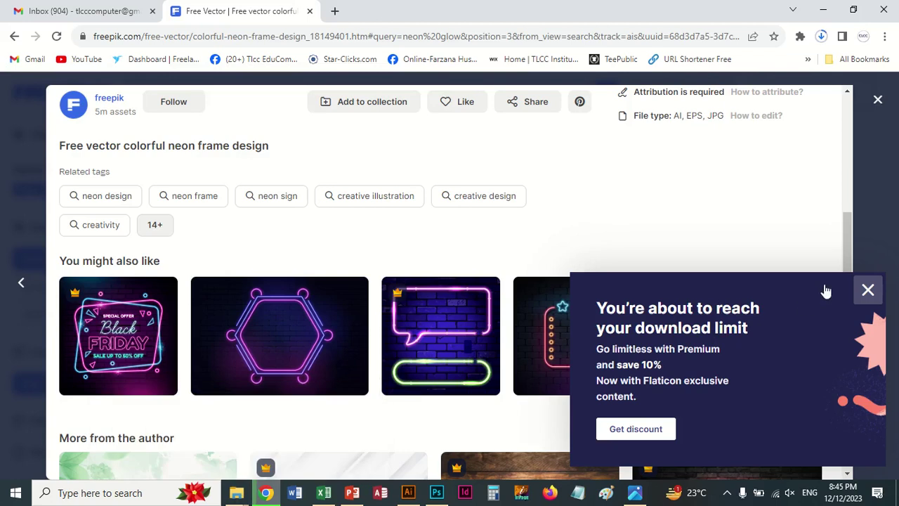
left_click(868, 292)
mouse_move(236, 493)
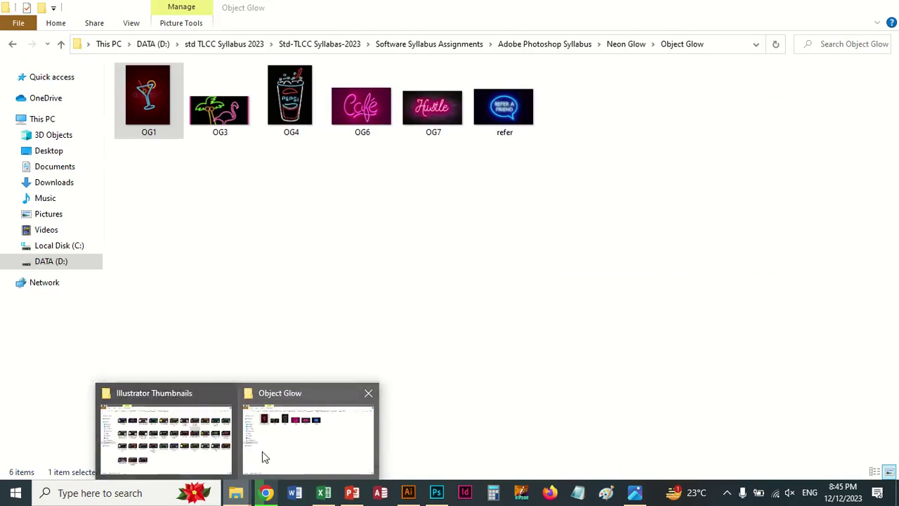
- Open Neon Glow1.eps from Downloads in Illustrator, dismiss Missing Fonts, and zoom out
left_click(262, 451)
left_click(57, 169)
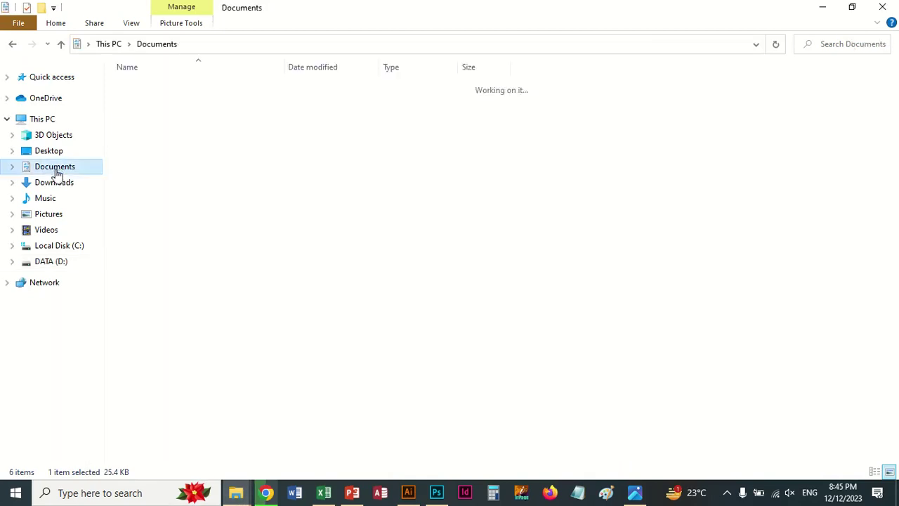
left_click(54, 183)
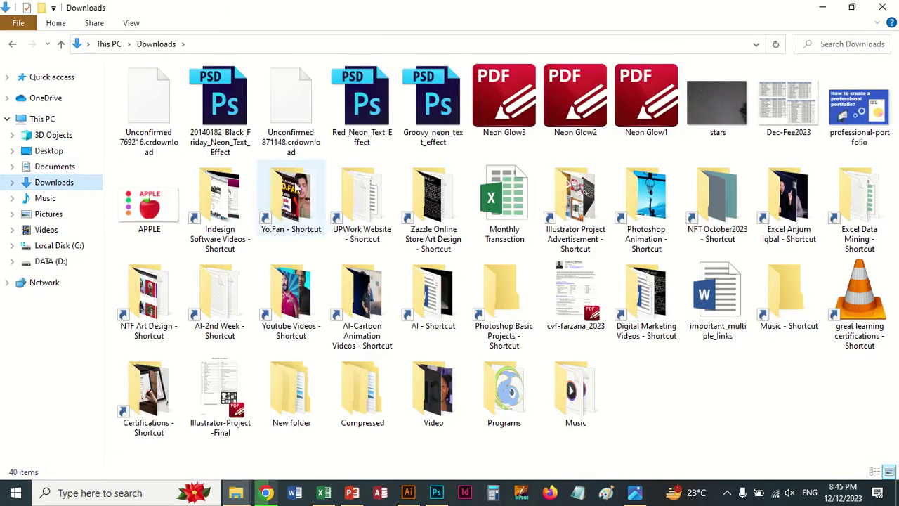
left_click(630, 95)
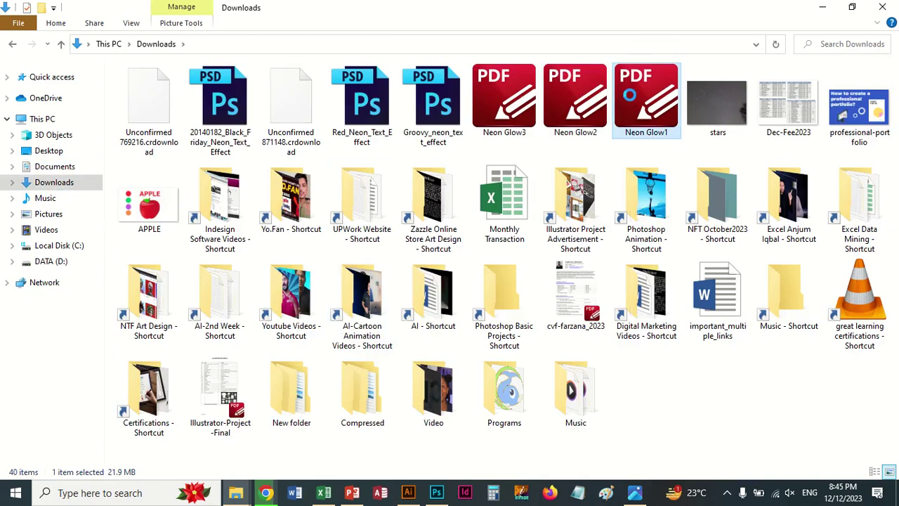
right_click(629, 94)
mouse_move(671, 206)
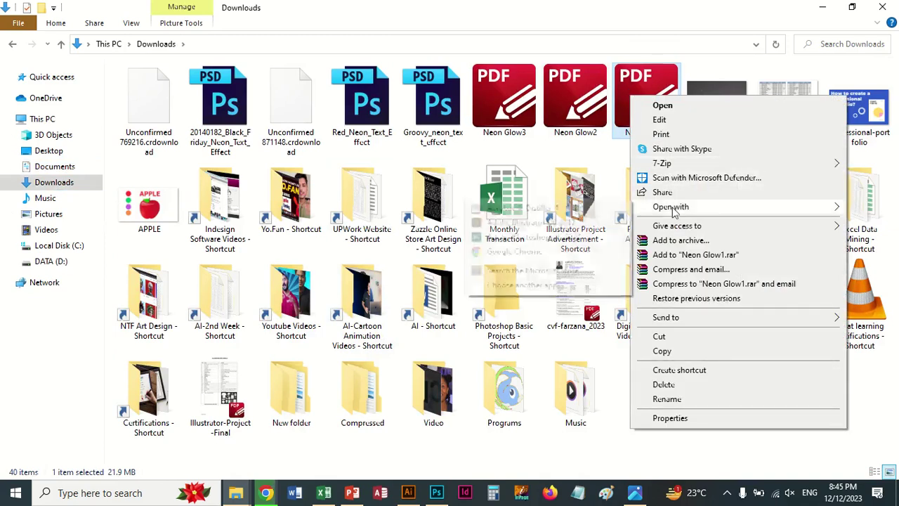
left_click(577, 222)
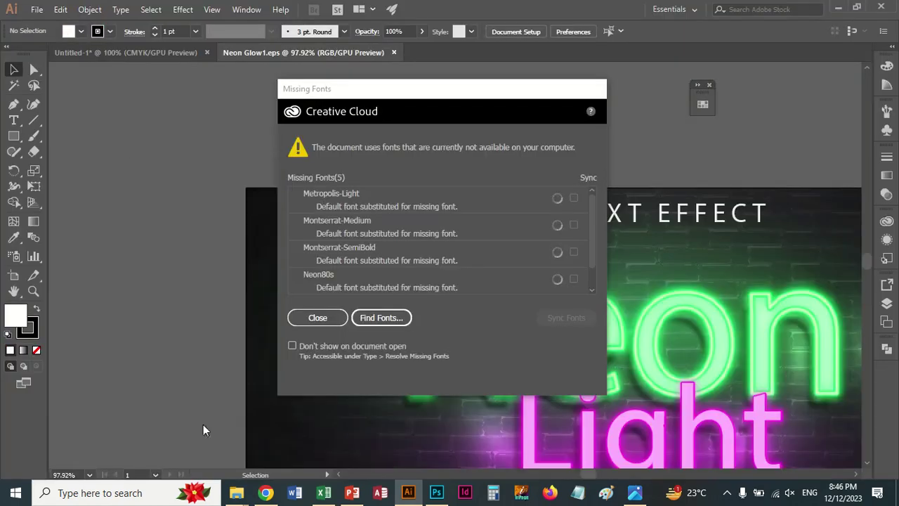
left_click(315, 317)
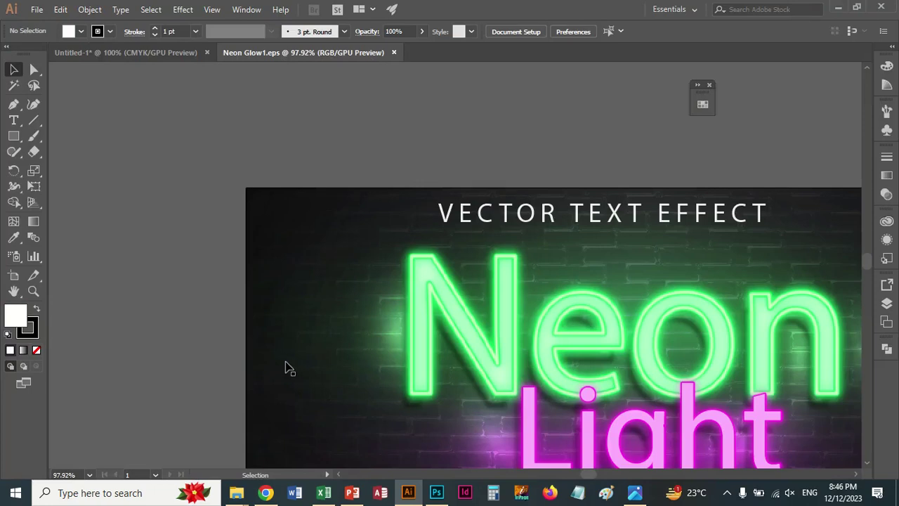
key("a")
key("ctrl+minus")
key("ctrl+minus")
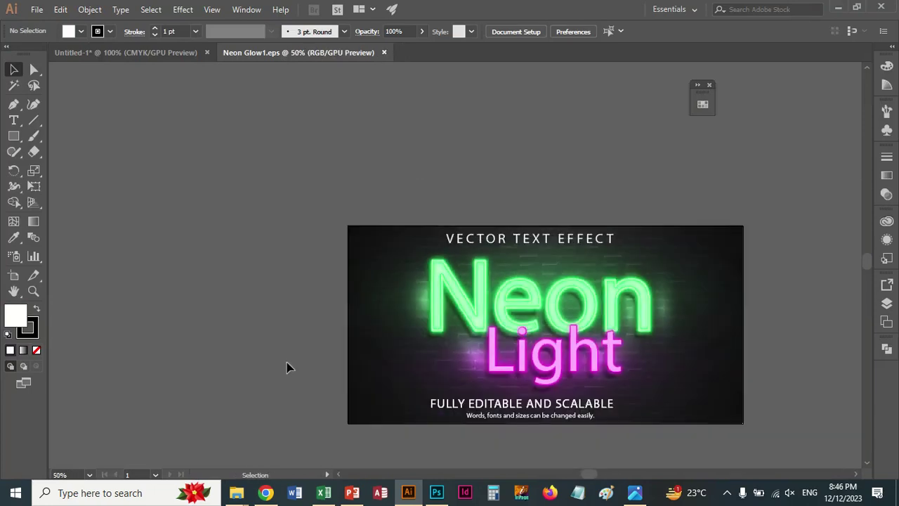
- Expand BACKGROUND and its Clip Group in the Layers panel, toggling visibility to inspect them
left_click(888, 306)
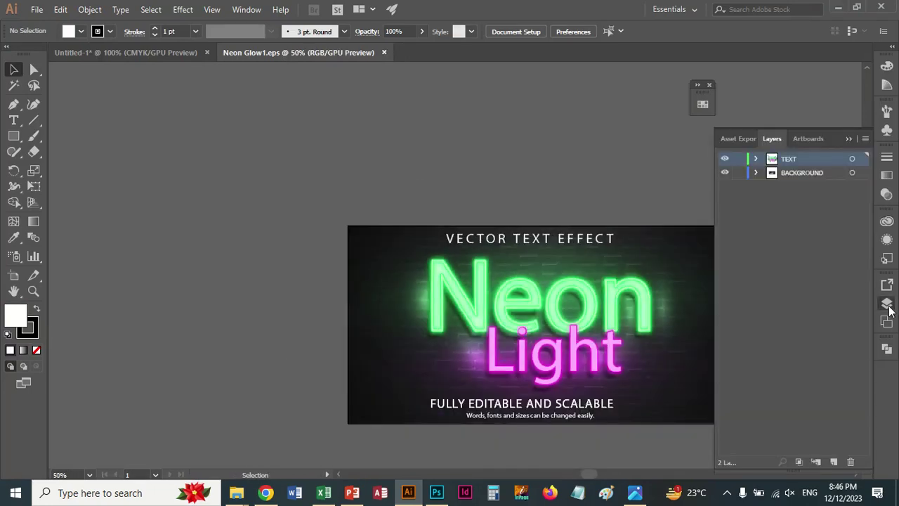
left_click(725, 173)
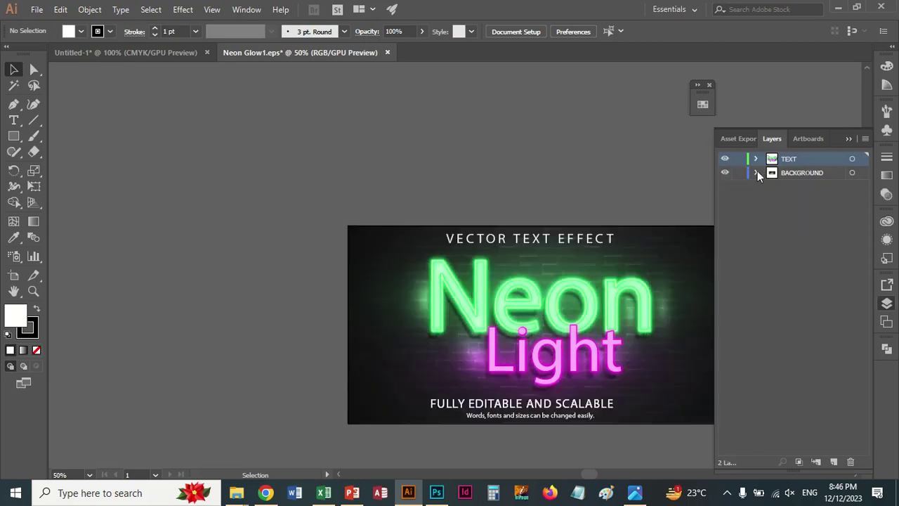
left_click(756, 172)
left_click(771, 187)
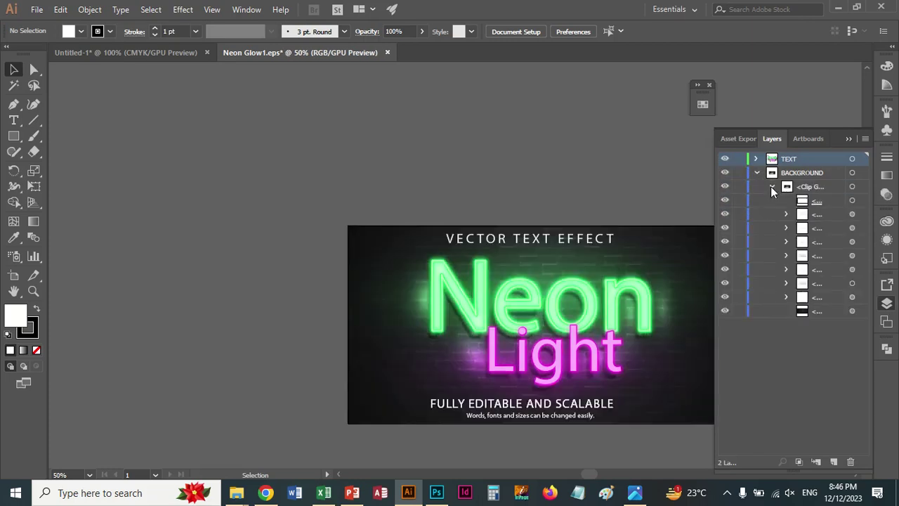
left_click(725, 200)
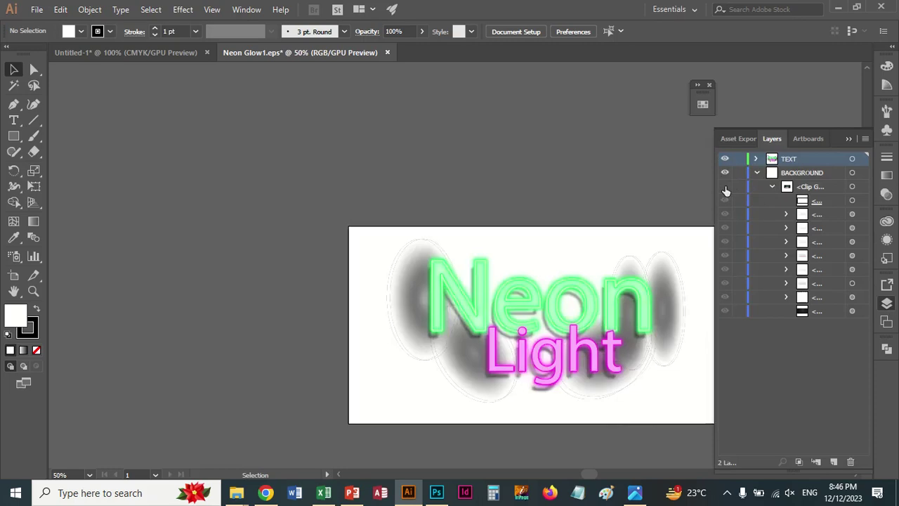
left_click(724, 200)
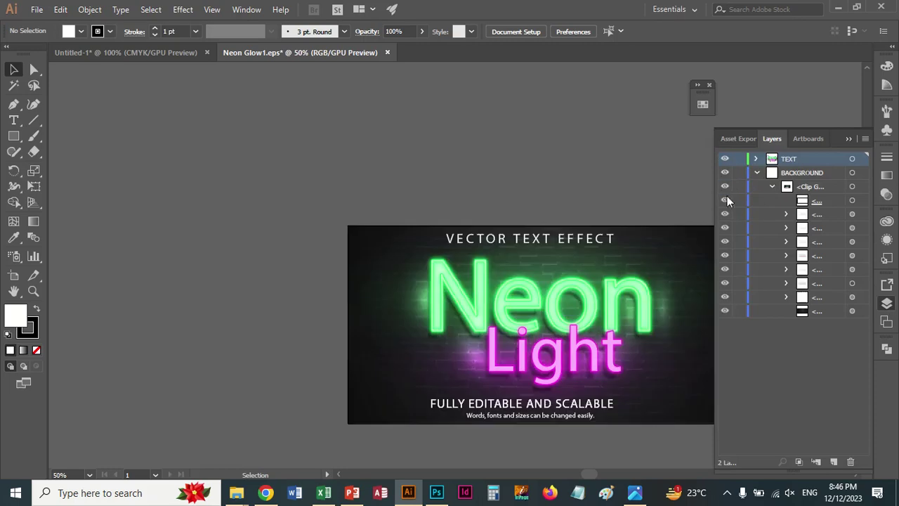
- Expand the TEXT layer, undo and redo the last change, and select the Light layer
left_click(755, 159)
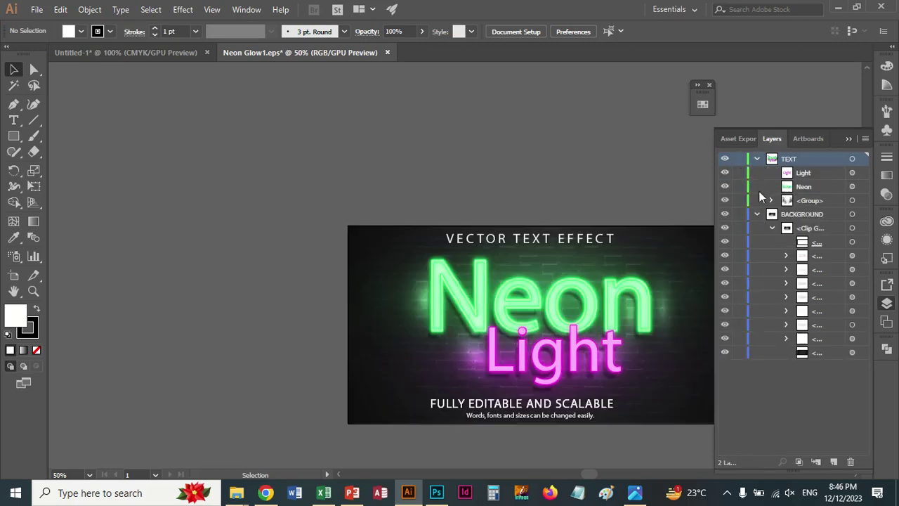
right_click(588, 242)
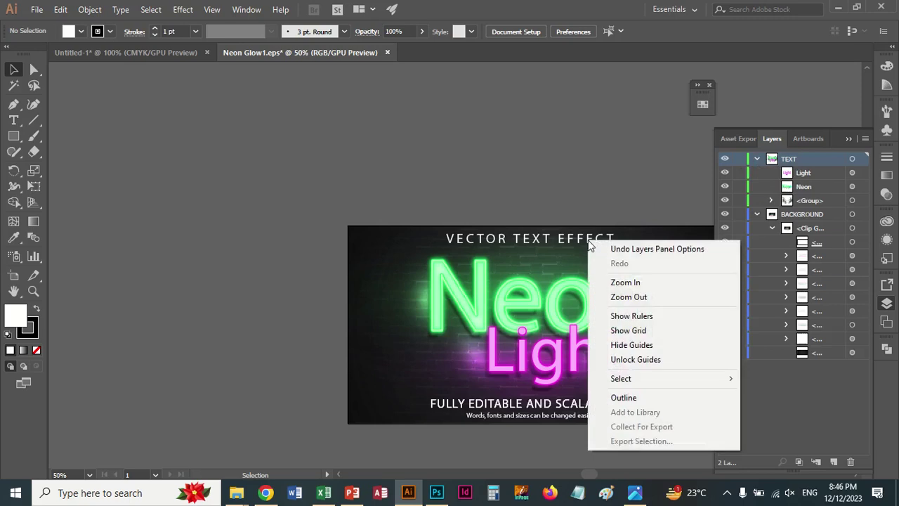
left_click(608, 249)
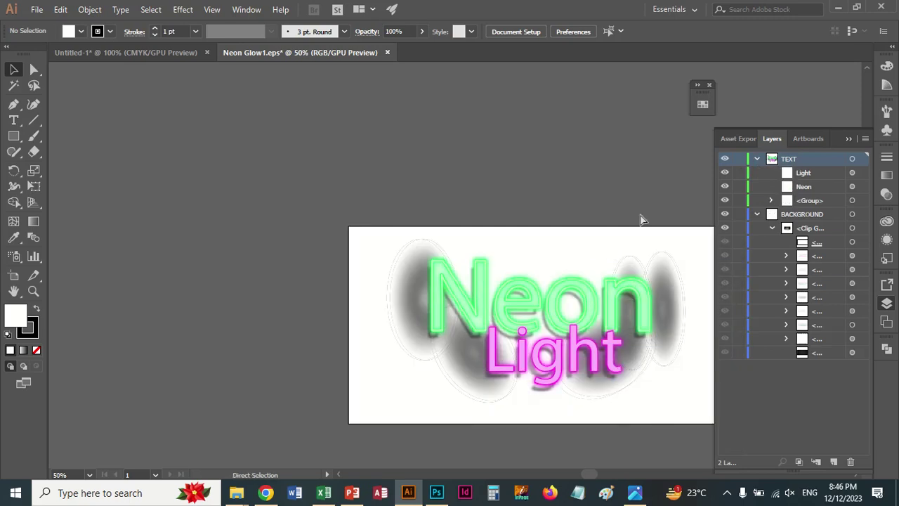
key("ctrl+shift+z")
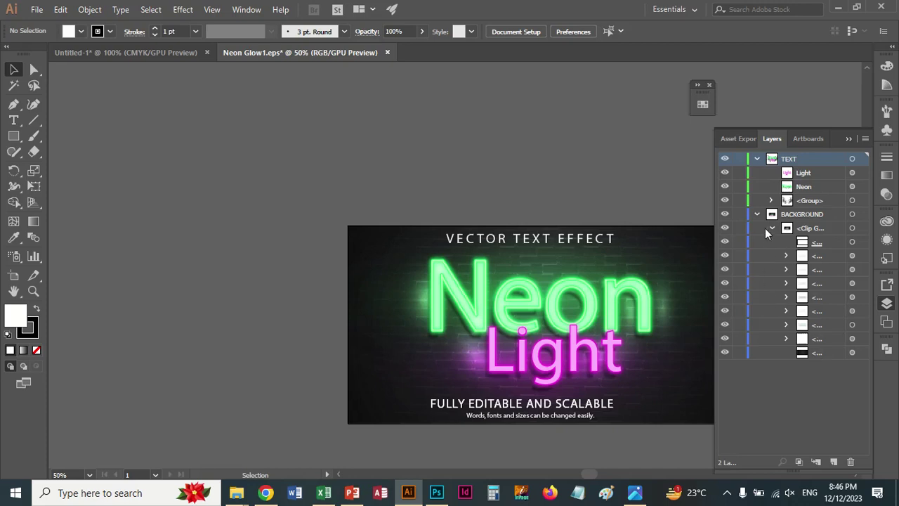
left_click(795, 176)
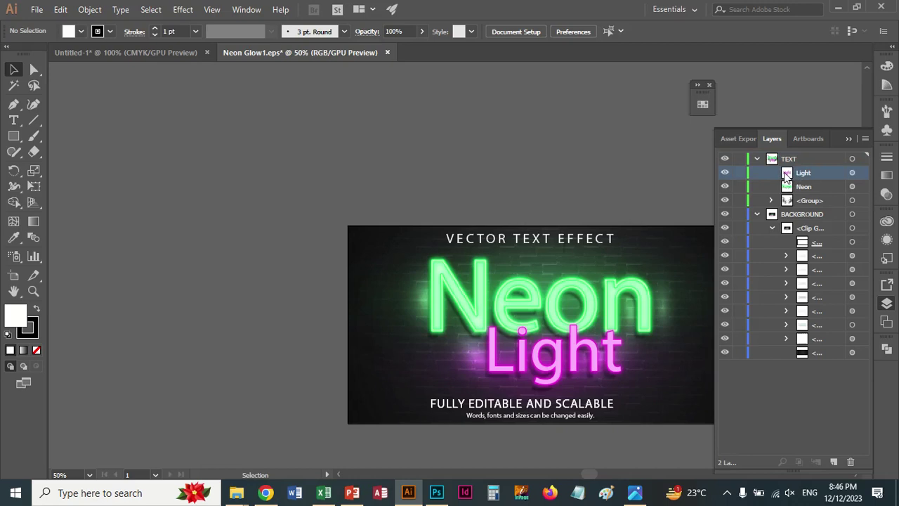
- Select the pink word Light with the Type tool and start typing 'Music' over it
double_click(786, 177)
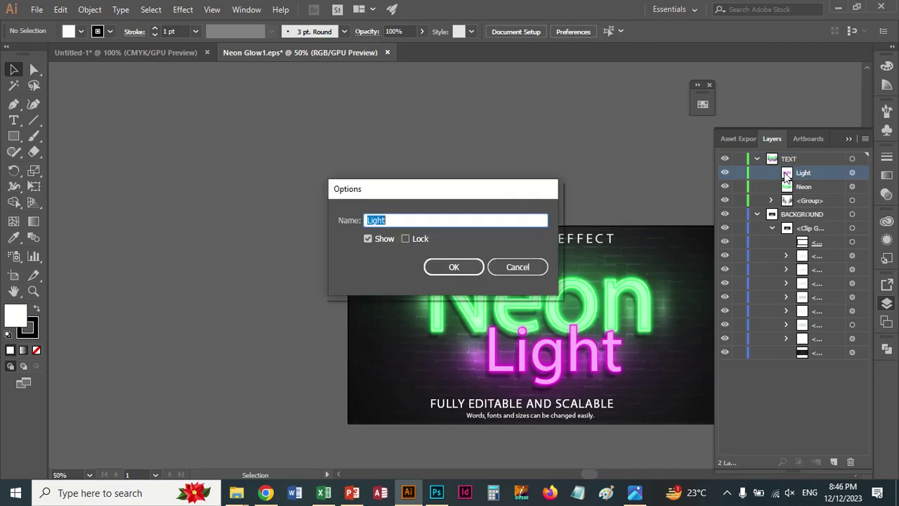
left_click(454, 267)
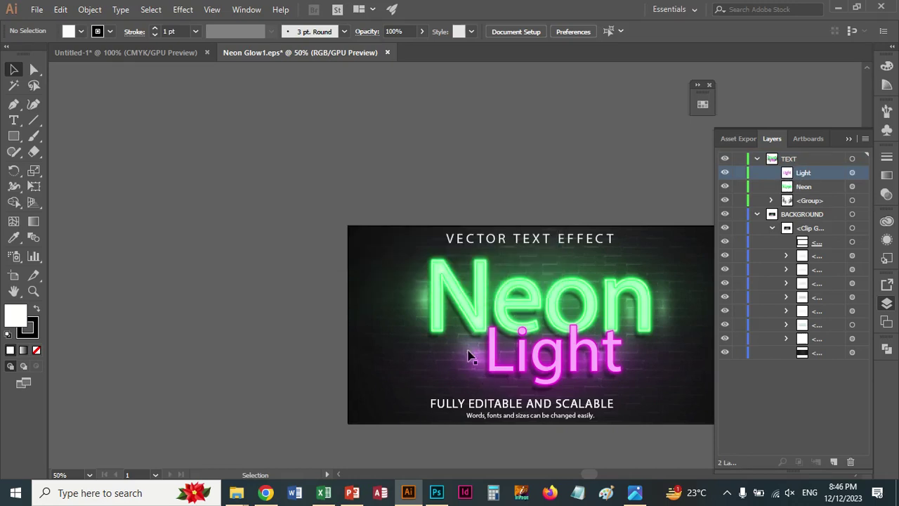
left_click(13, 120)
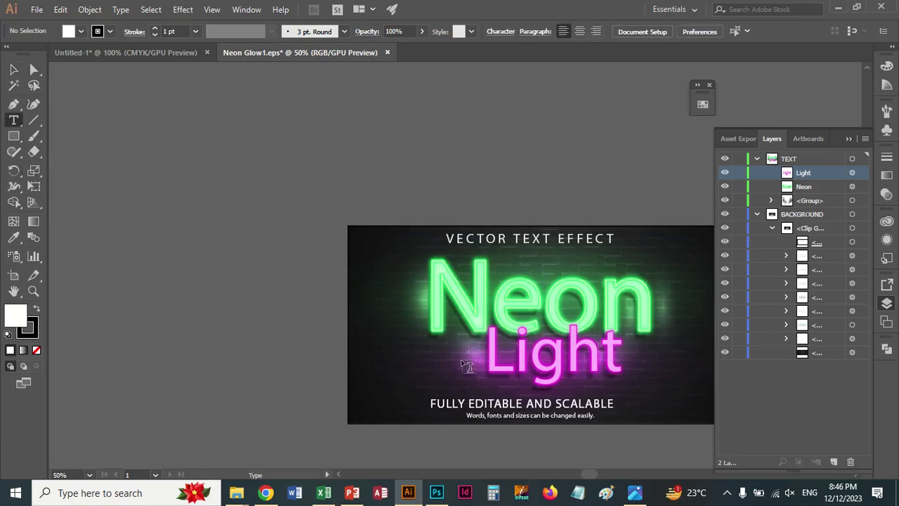
left_click_drag(491, 344, 612, 383)
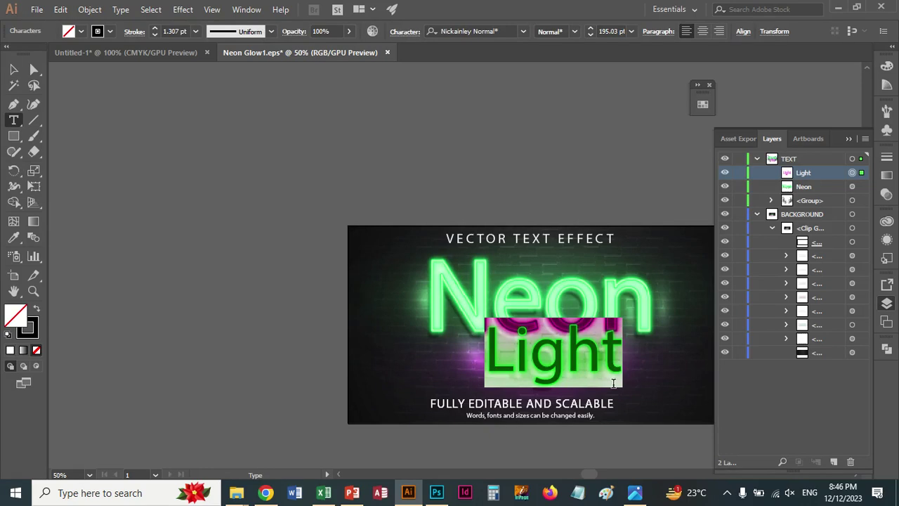
type("M")
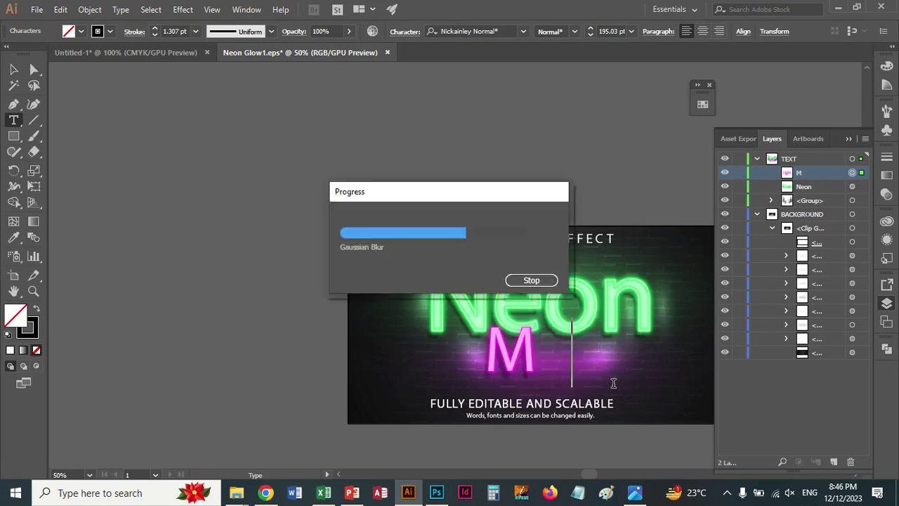
type("u")
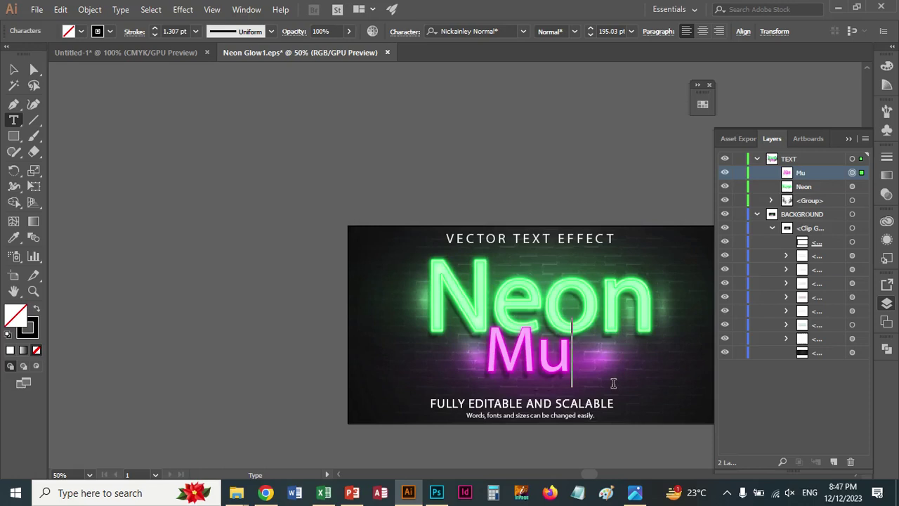
type("s")
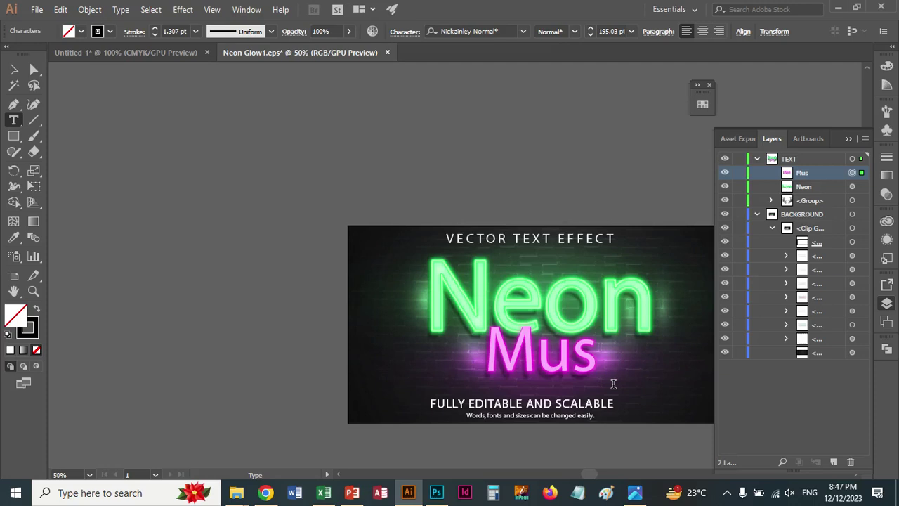
type("i")
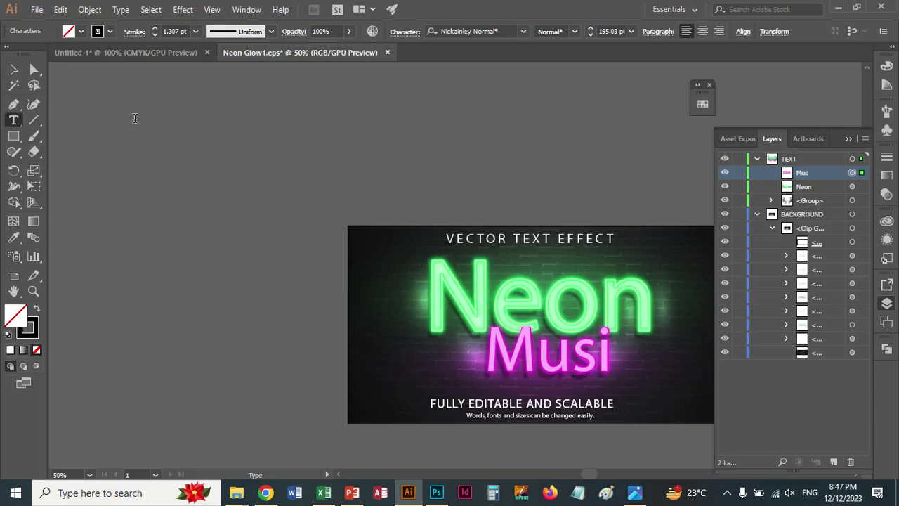
- Finish 'Music', then select the green word Neon with the Type tool and type JUST
type("c")
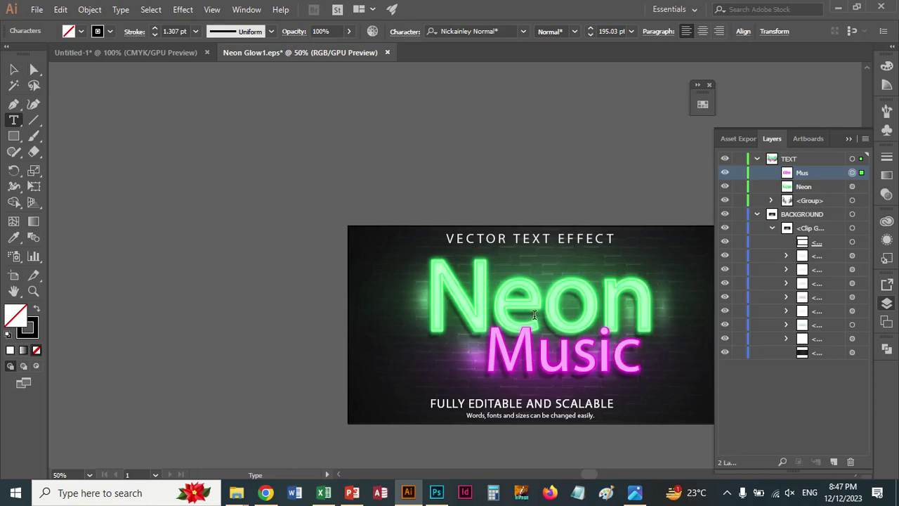
key("Escape")
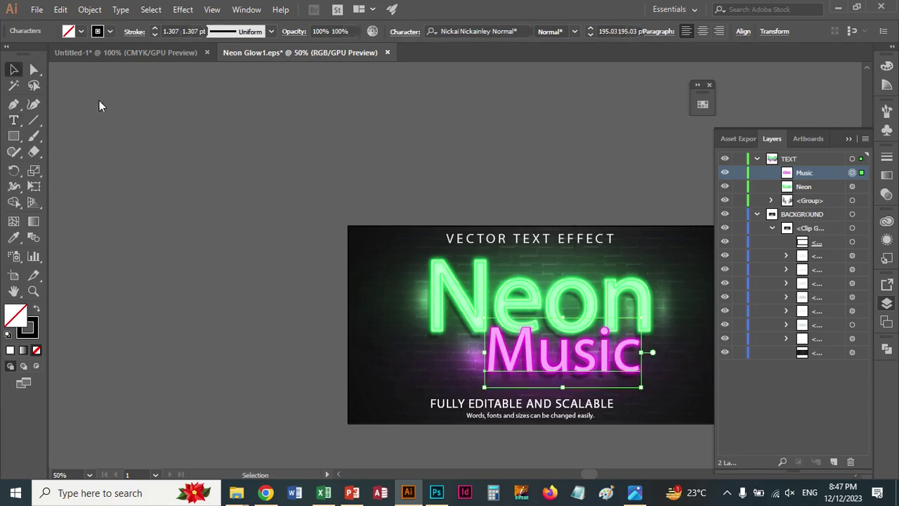
left_click(509, 295)
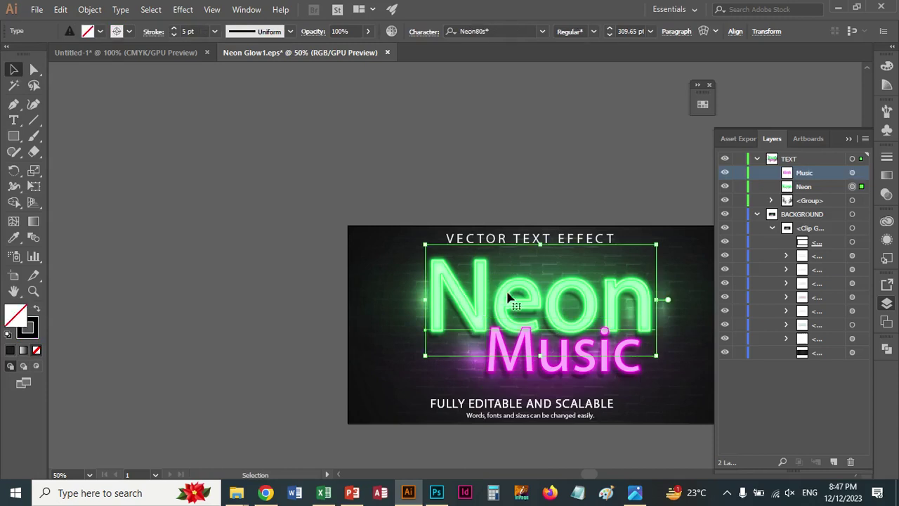
key("t")
left_click(442, 287)
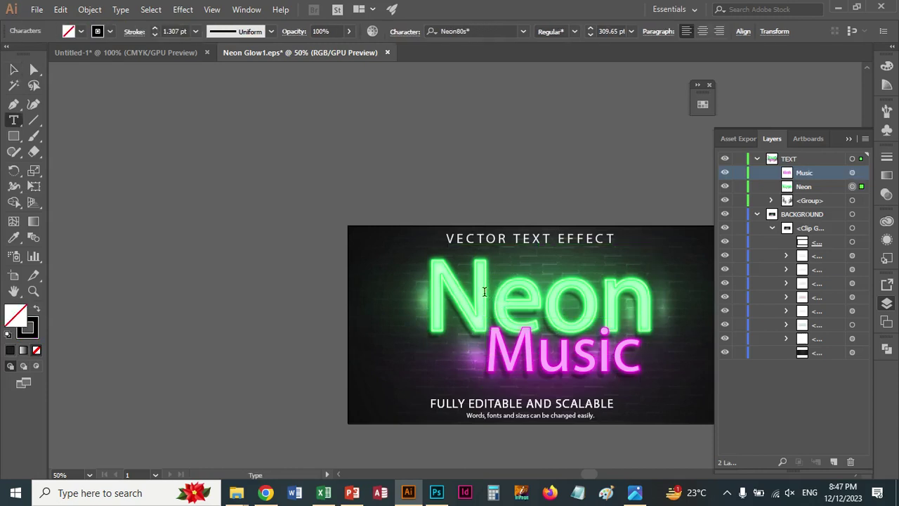
left_click_drag(483, 291, 640, 302)
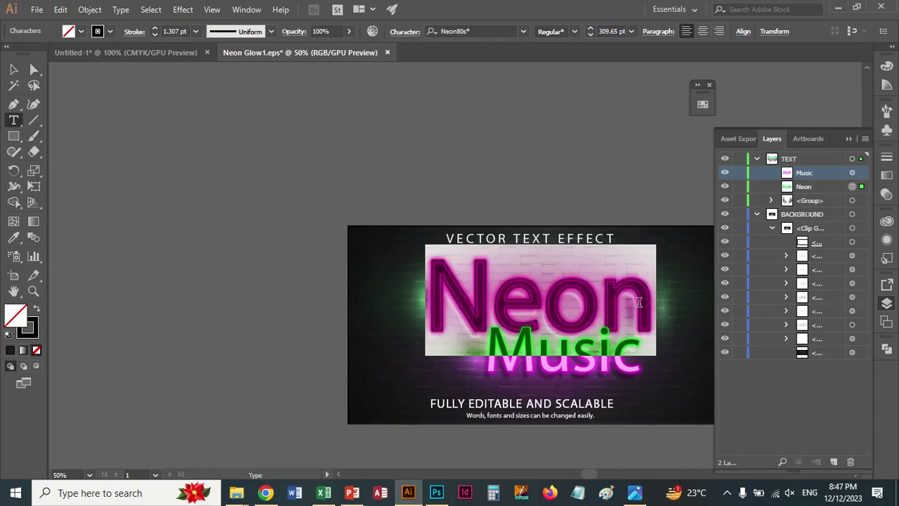
type("J")
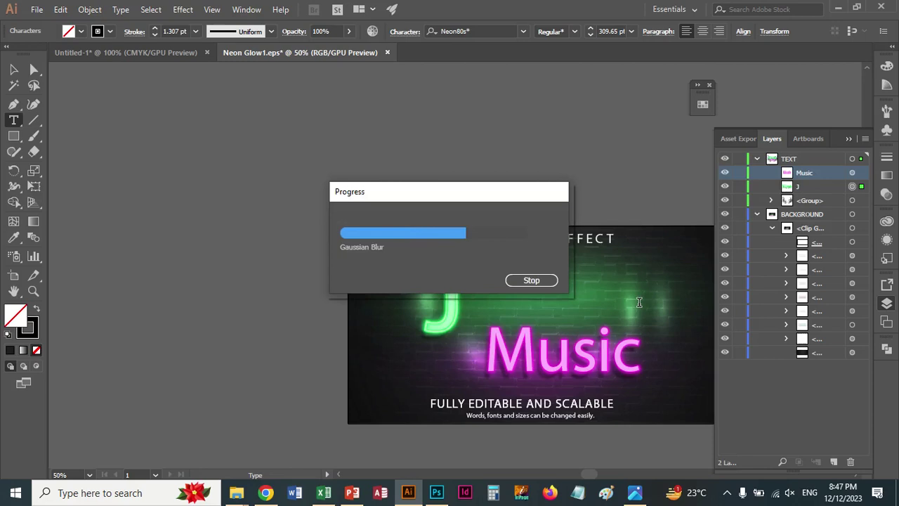
type("UST")
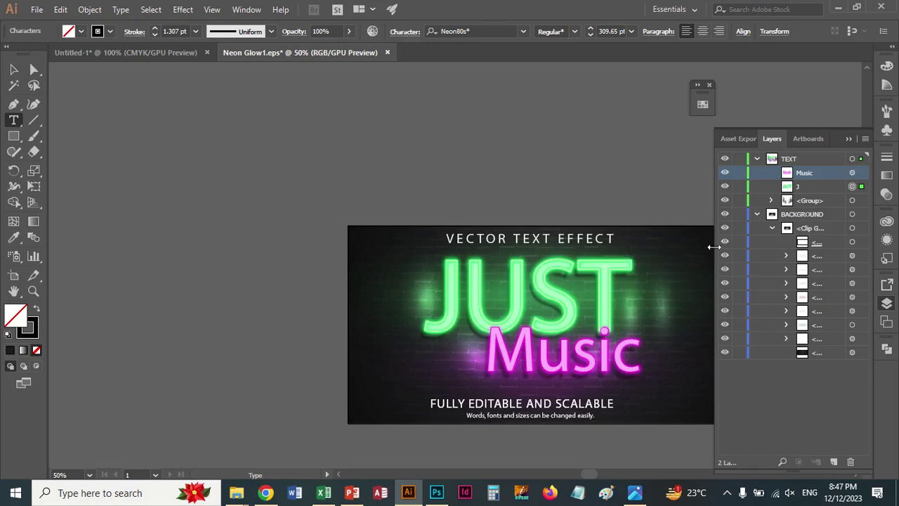
left_click(725, 201)
left_click(725, 200)
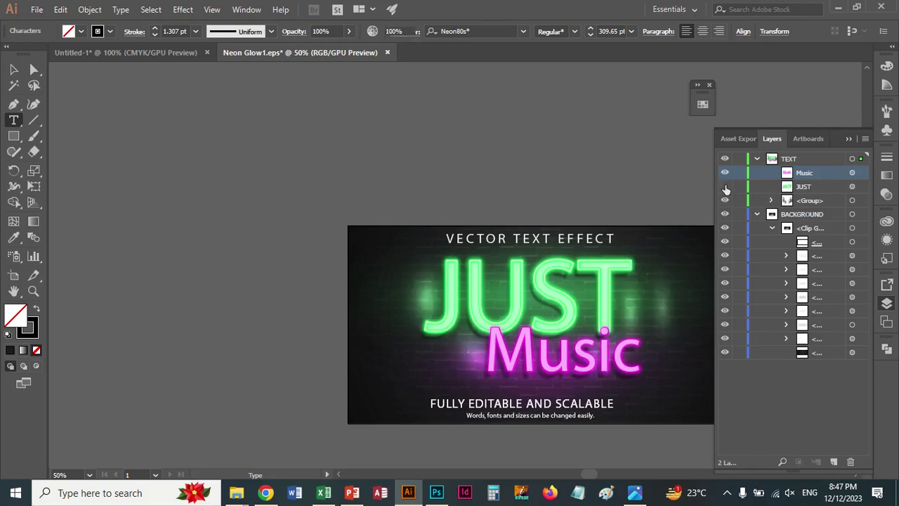
left_click(725, 186)
left_click(725, 186)
left_click(725, 172)
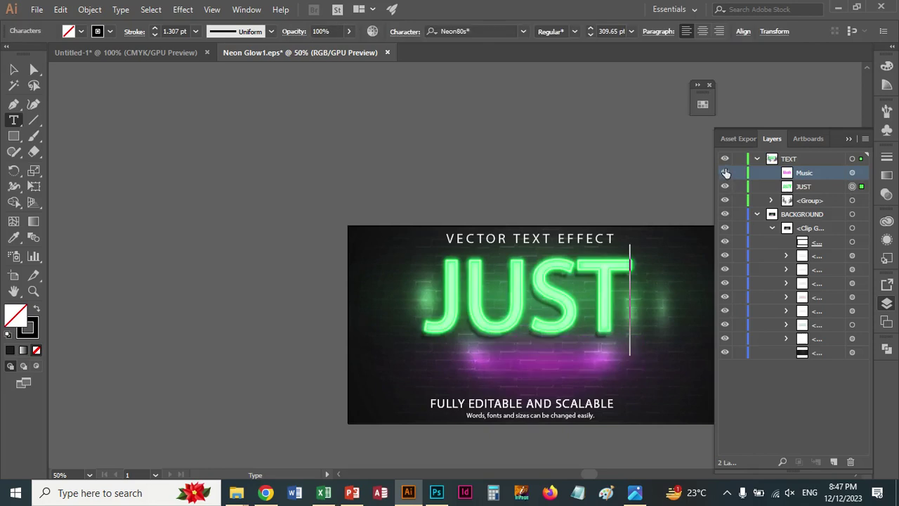
left_click(724, 172)
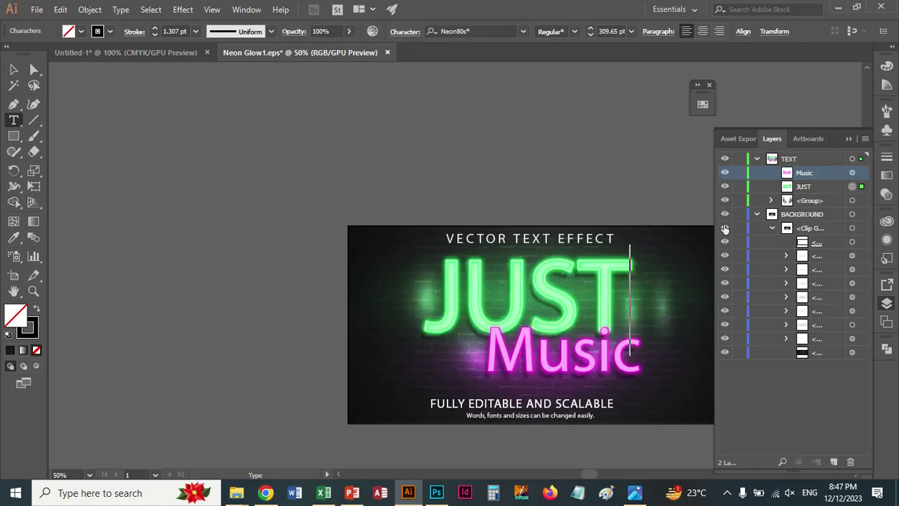
left_click(724, 227)
left_click(724, 227)
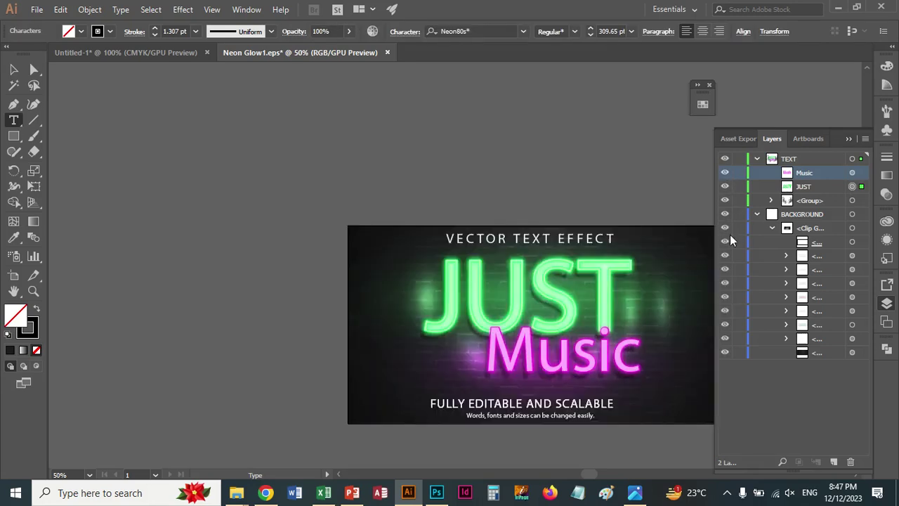
left_click(773, 229)
left_click(773, 229)
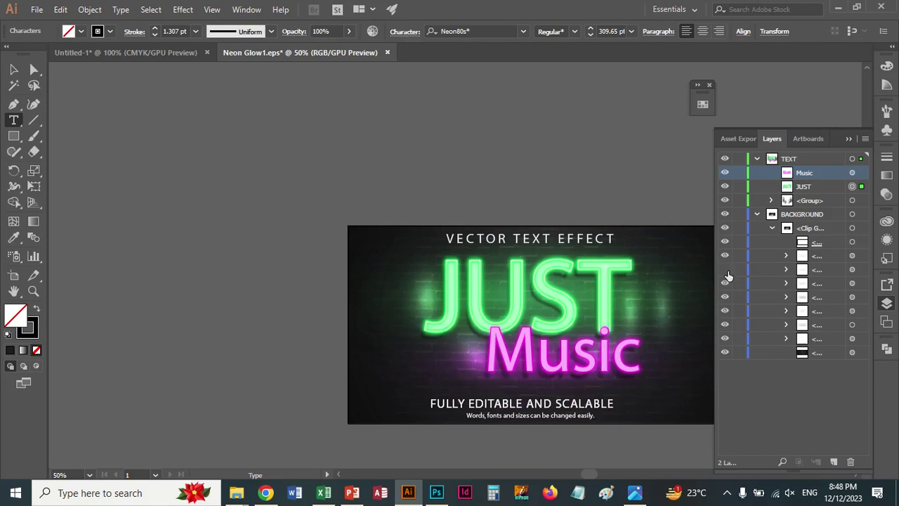
left_click(725, 296)
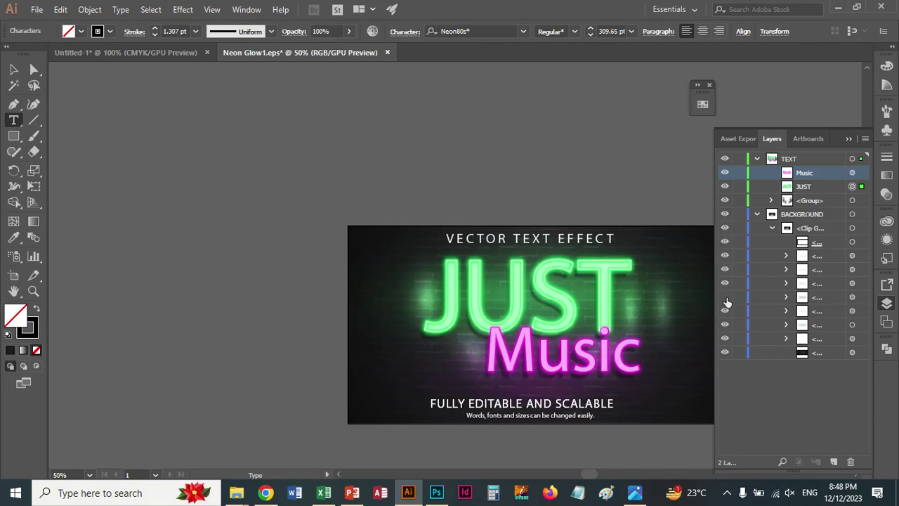
left_click(725, 297)
left_click(724, 311)
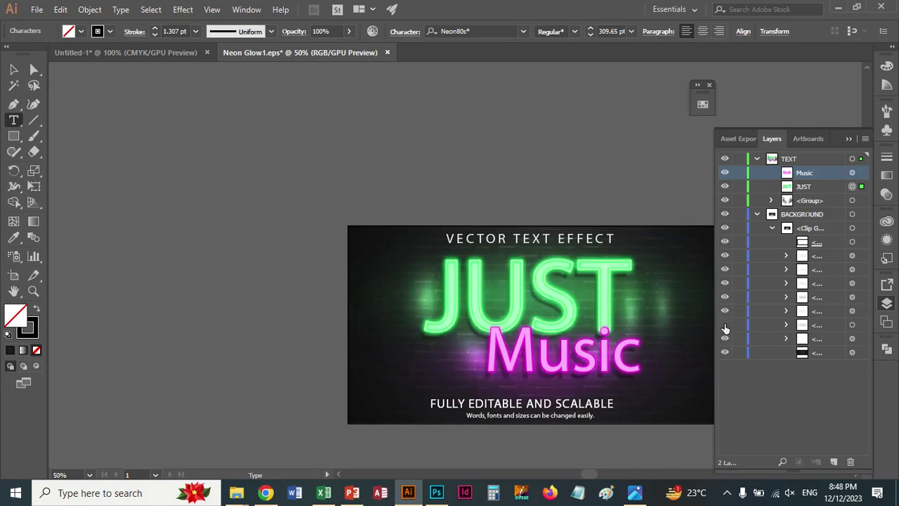
left_click(724, 352)
left_click(725, 352)
left_click(725, 351)
left_click(725, 351)
- Select the brick-wall clip group with the Selection tool, drag it aside and delete it
left_click_drag(472, 238, 501, 237)
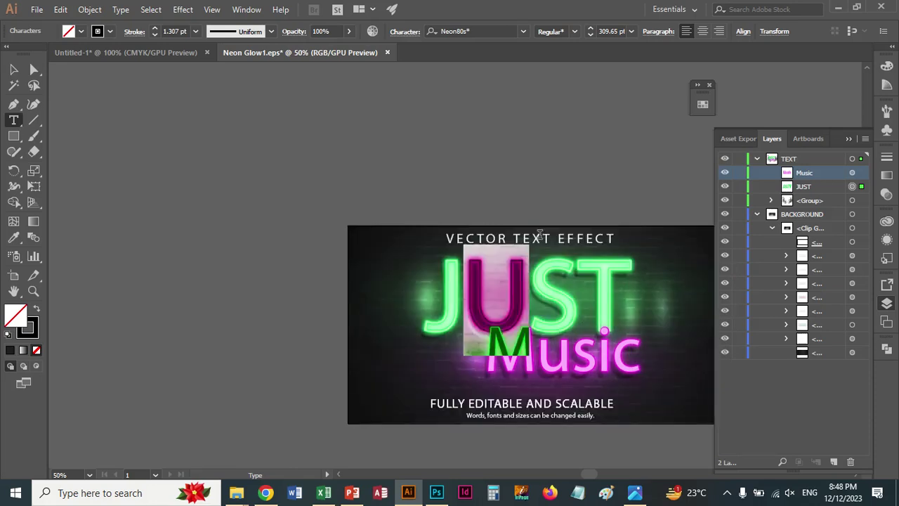
left_click(13, 70)
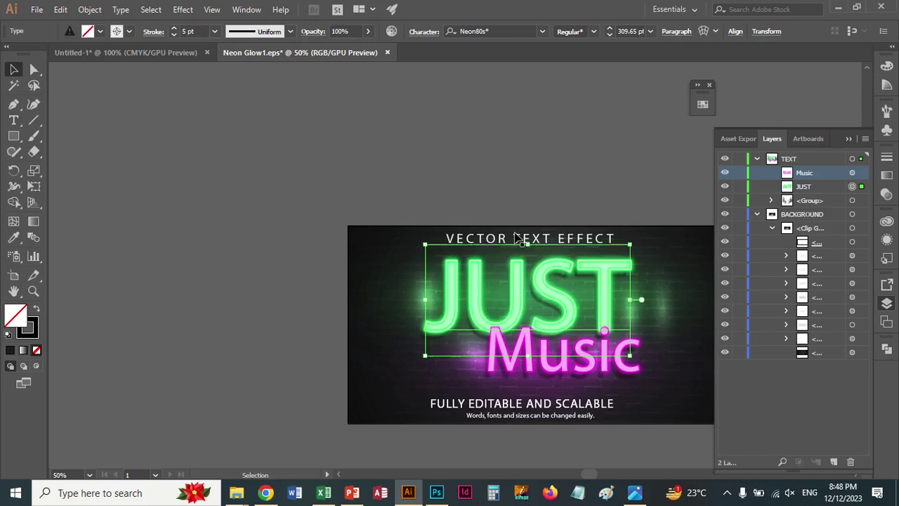
left_click(520, 242)
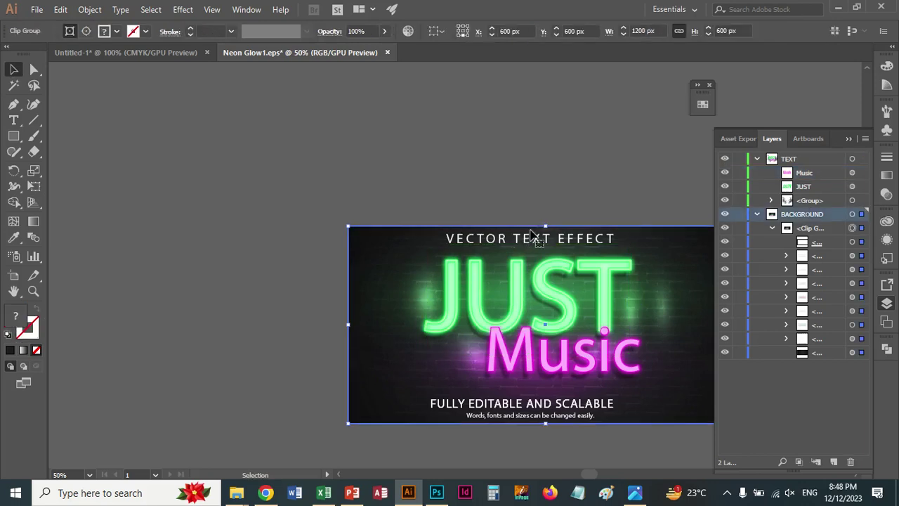
left_click_drag(533, 236, 532, 222)
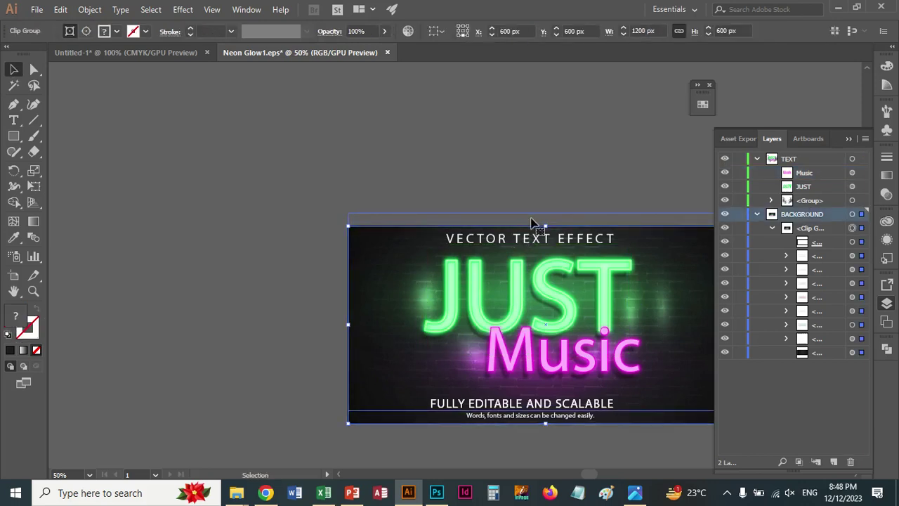
left_click_drag(526, 227, 528, 229)
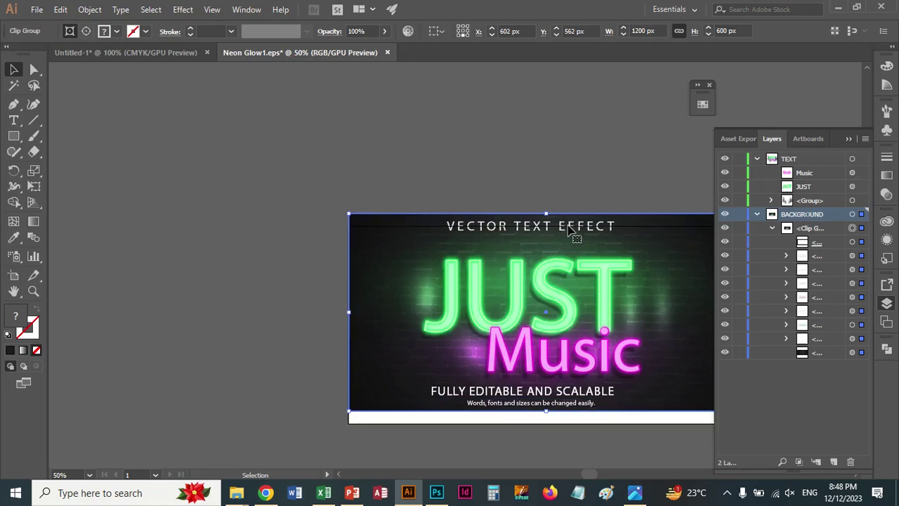
left_click_drag(570, 232, 579, 245)
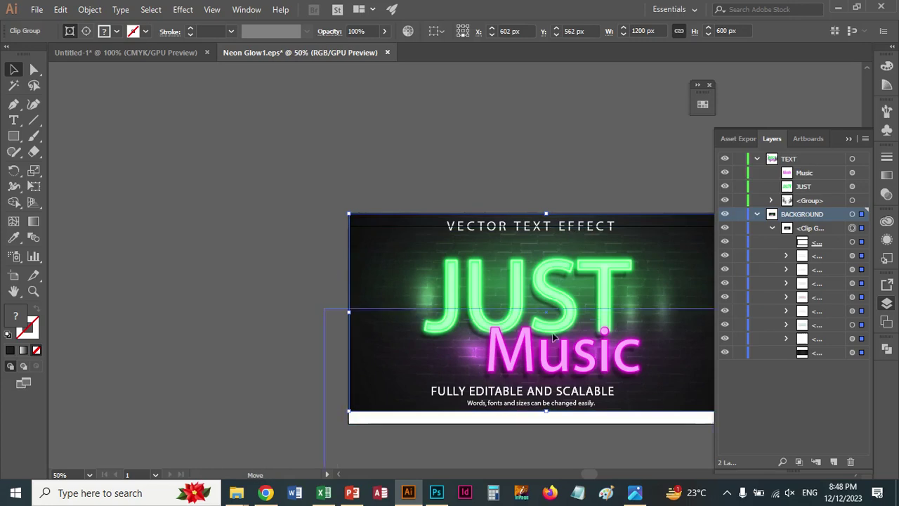
left_click_drag(578, 245, 590, 342)
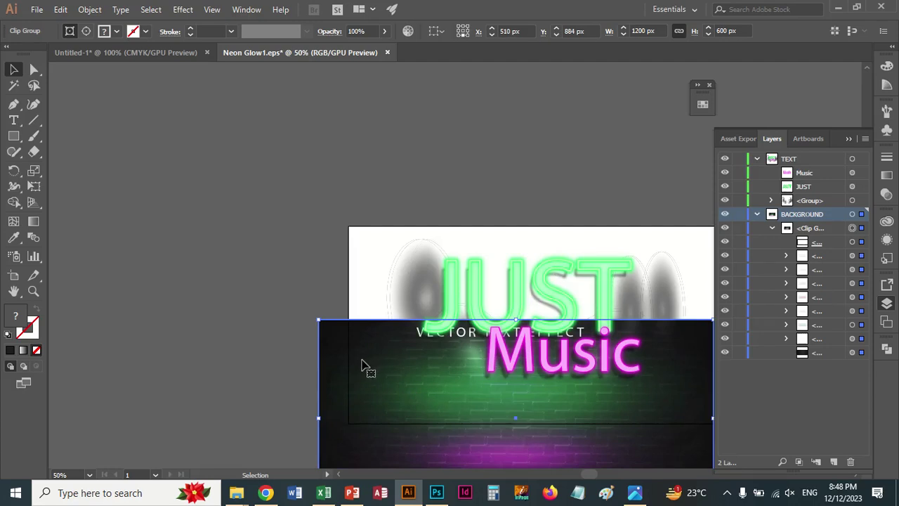
key("Delete")
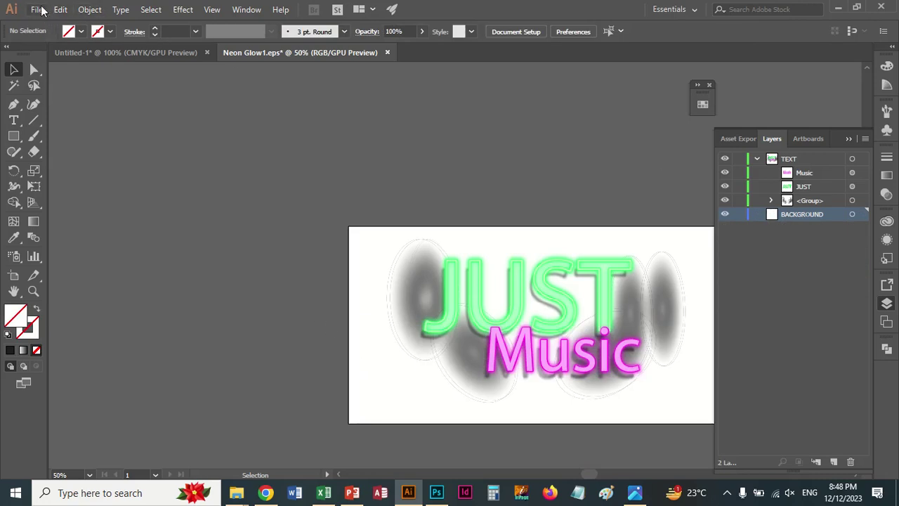
- Place the orange brick-wall photo from Desktop > Photo Gallery 2023 > Bricks
left_click(36, 10)
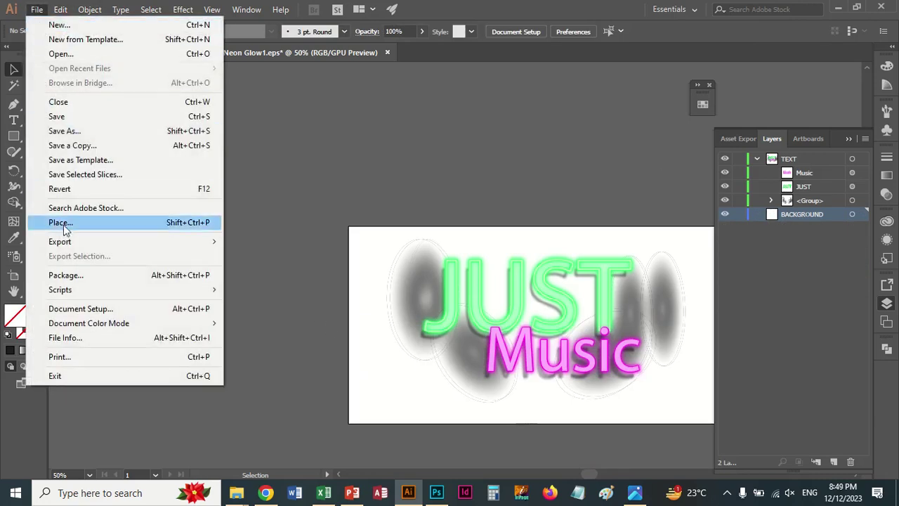
left_click(61, 223)
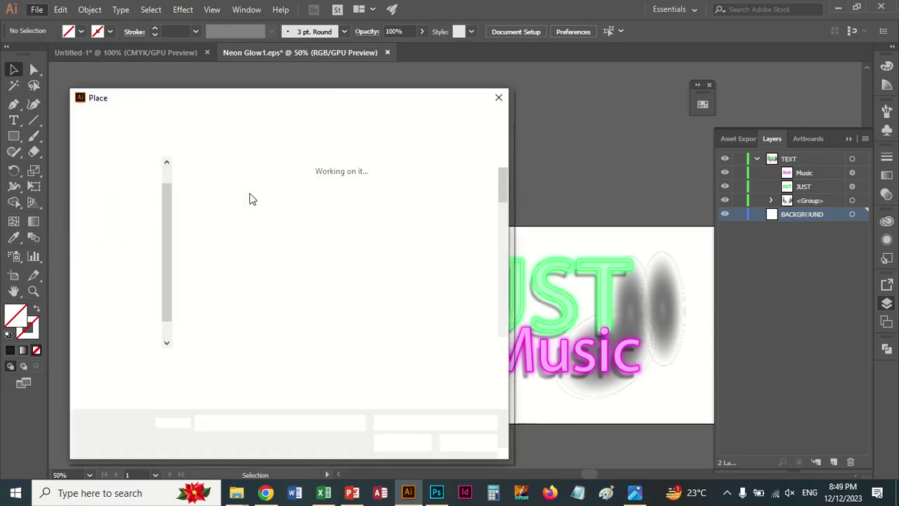
left_click(118, 222)
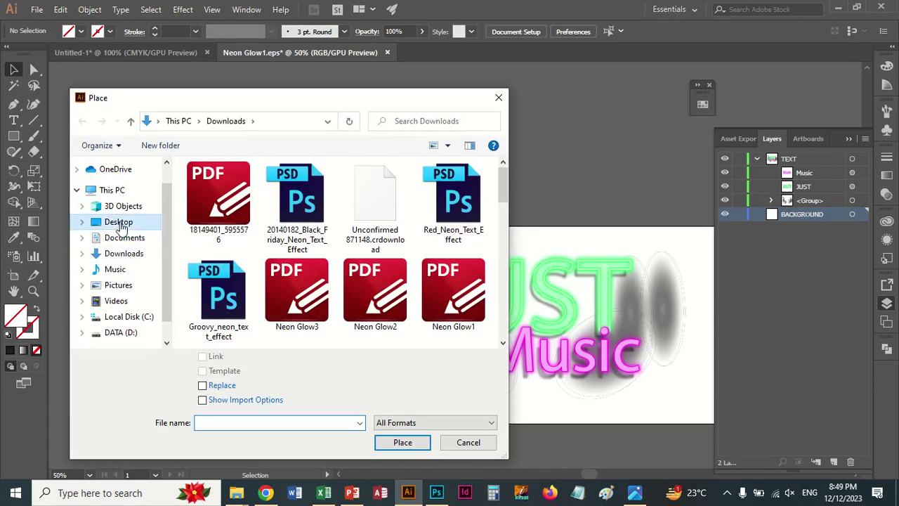
scroll(256, 282, "down", 7)
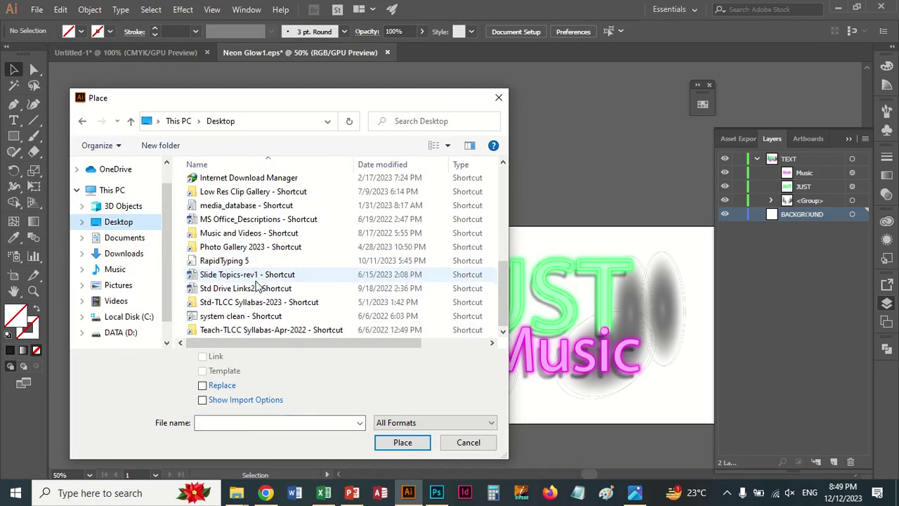
double_click(256, 253)
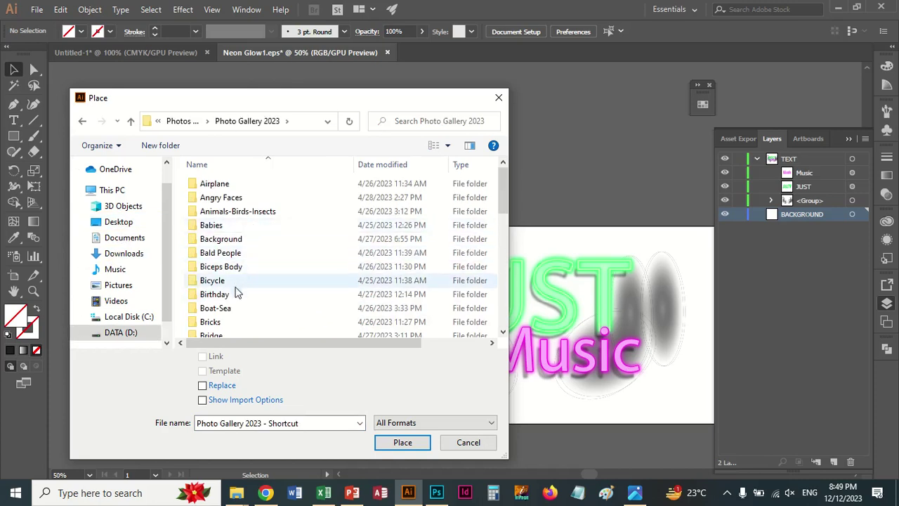
double_click(224, 322)
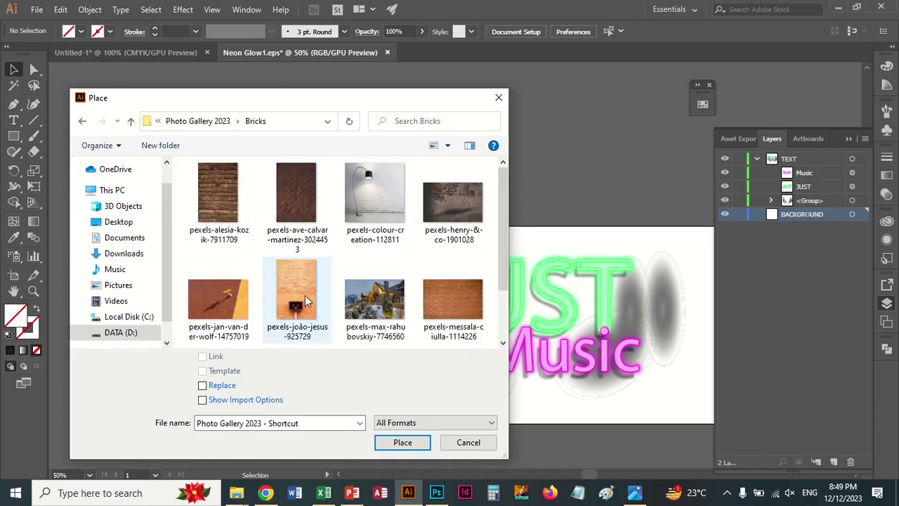
double_click(439, 300)
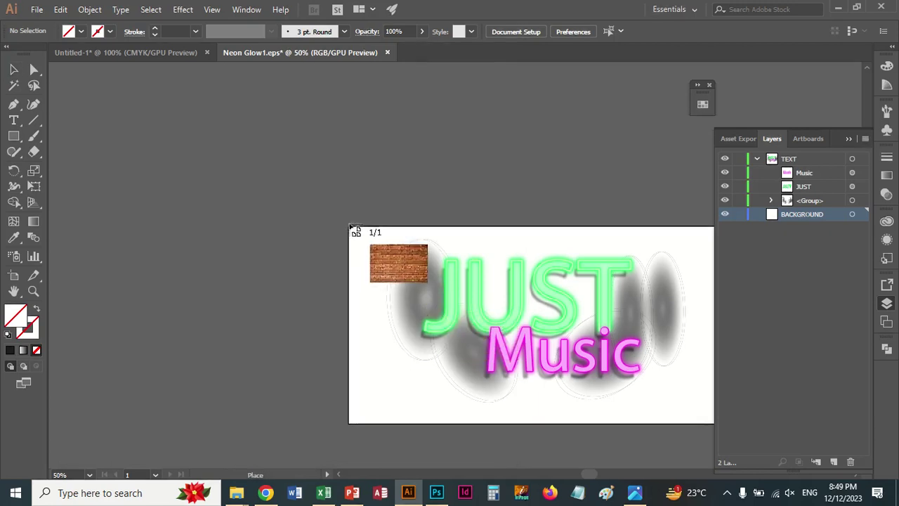
- Drag out the brick photo to cover most of the artboard and shift it right
left_click_drag(349, 226, 681, 403)
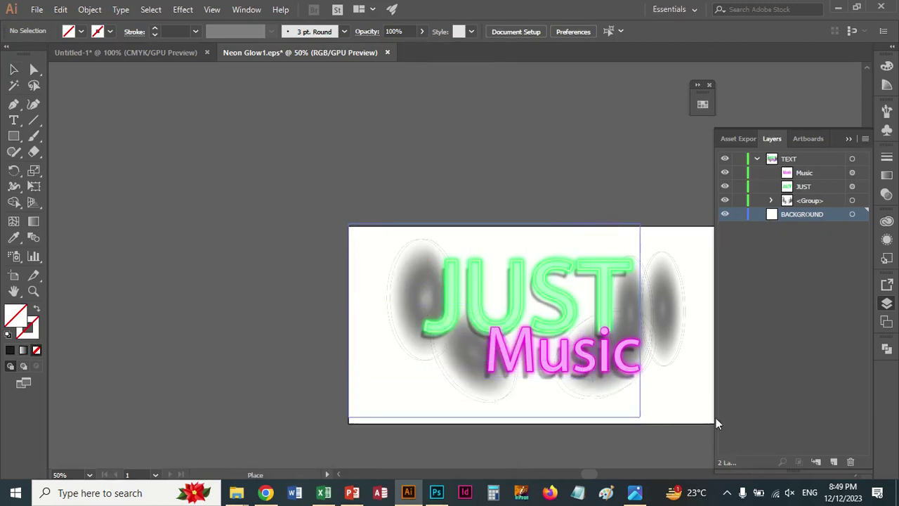
mouse_move(681, 403)
left_mouse_down()
mouse_move(782, 430)
mouse_move(522, 415)
left_mouse_up()
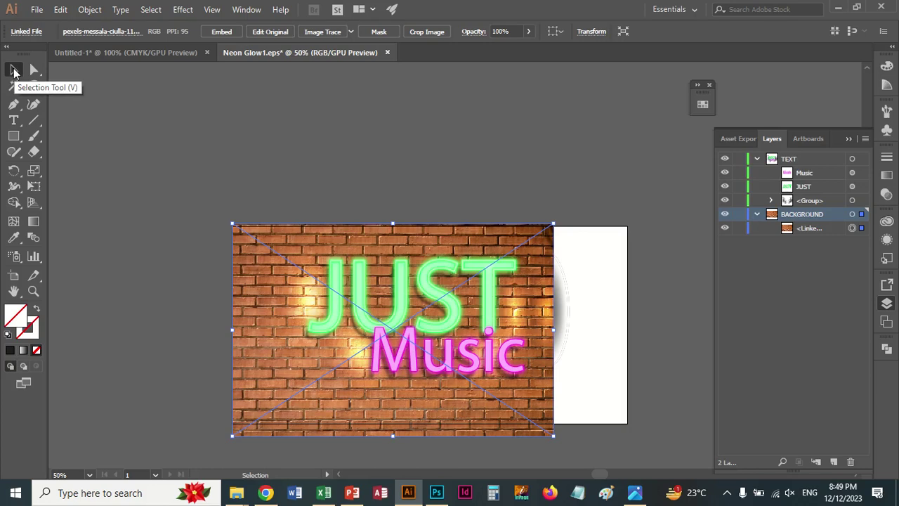
mouse_move(548, 415)
left_mouse_down()
mouse_move(570, 409)
mouse_move(589, 424)
left_mouse_up()
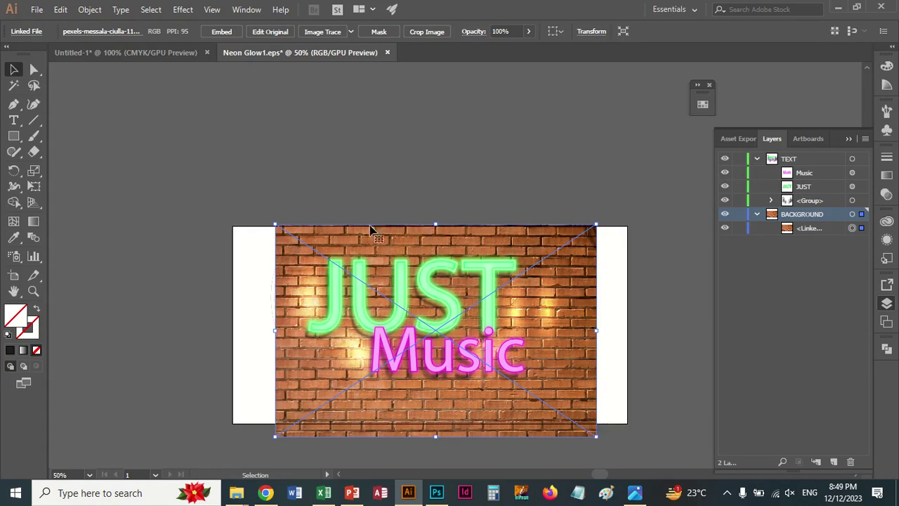
- Close Neon Glow1 and Untitled-1, answering No to both save prompts
left_click(386, 53)
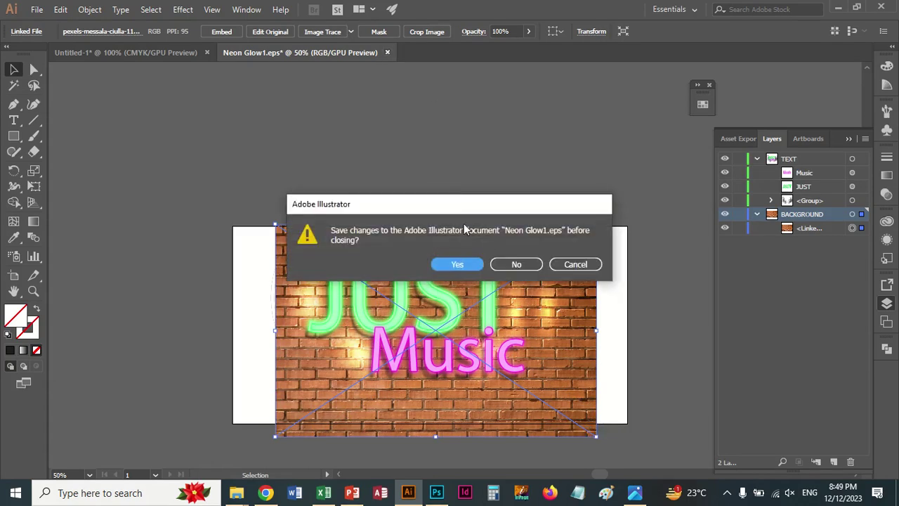
left_click(516, 265)
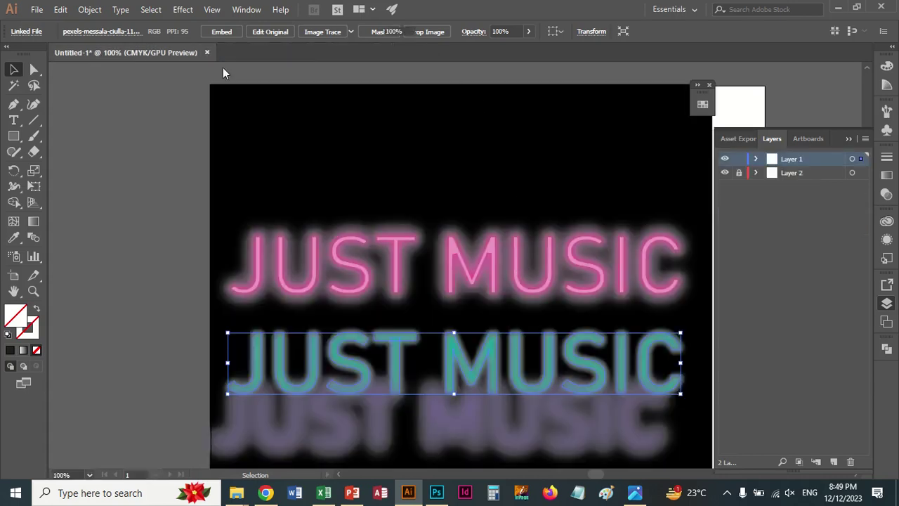
left_click(207, 53)
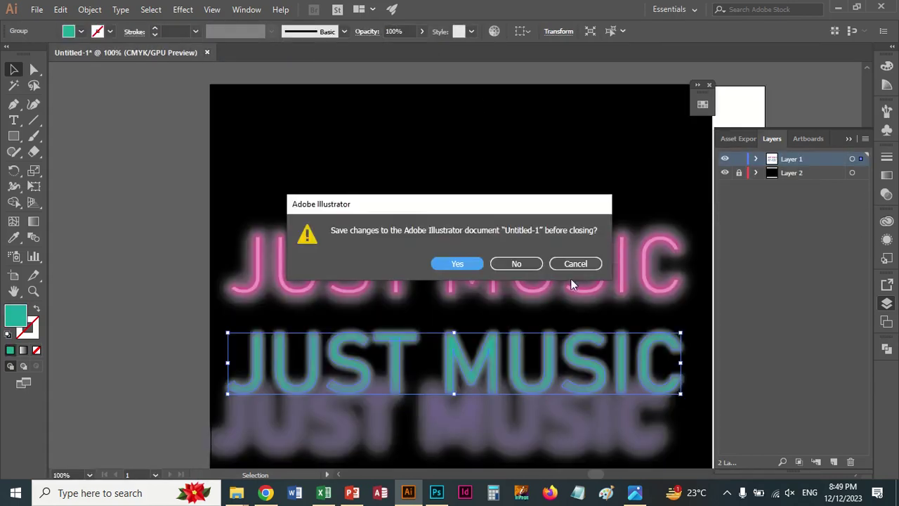
left_click(516, 265)
mouse_move(236, 493)
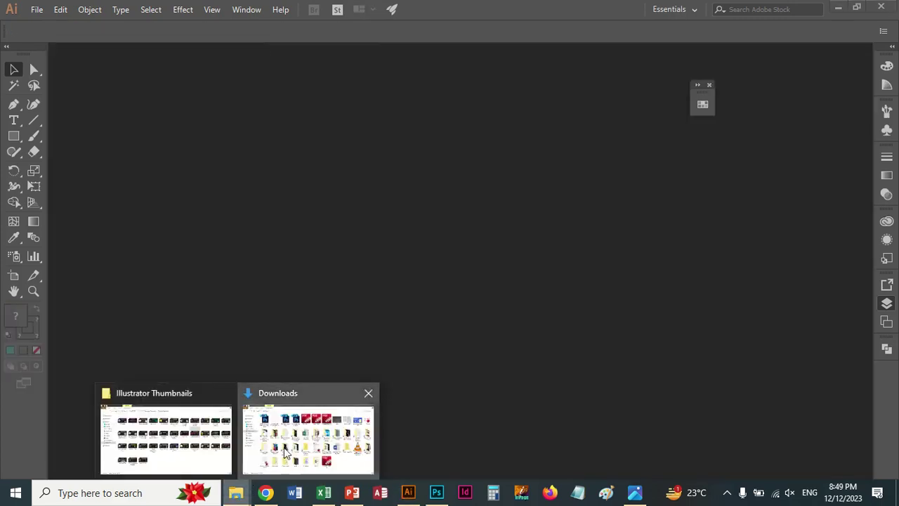
- Open 18149401_5955576 from Downloads with Adobe Illustrator CC 2017
left_click(308, 438)
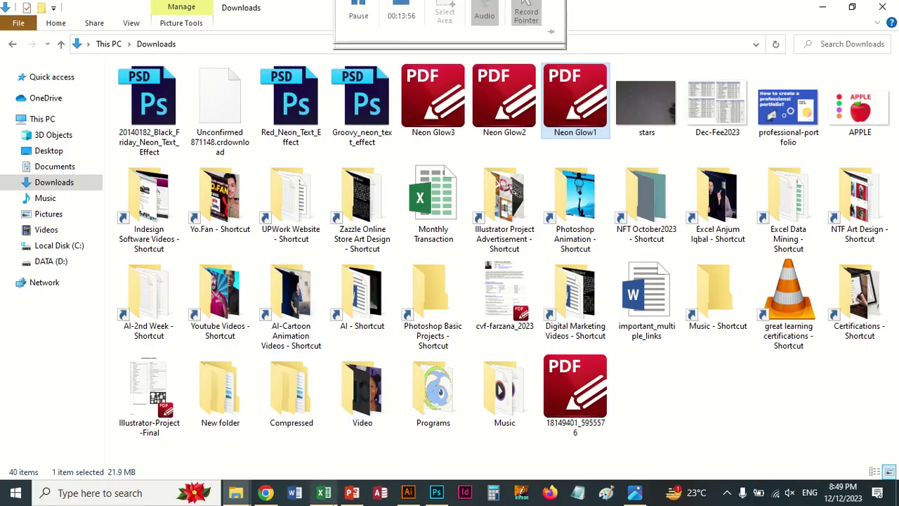
left_click(557, 397)
right_click(561, 398)
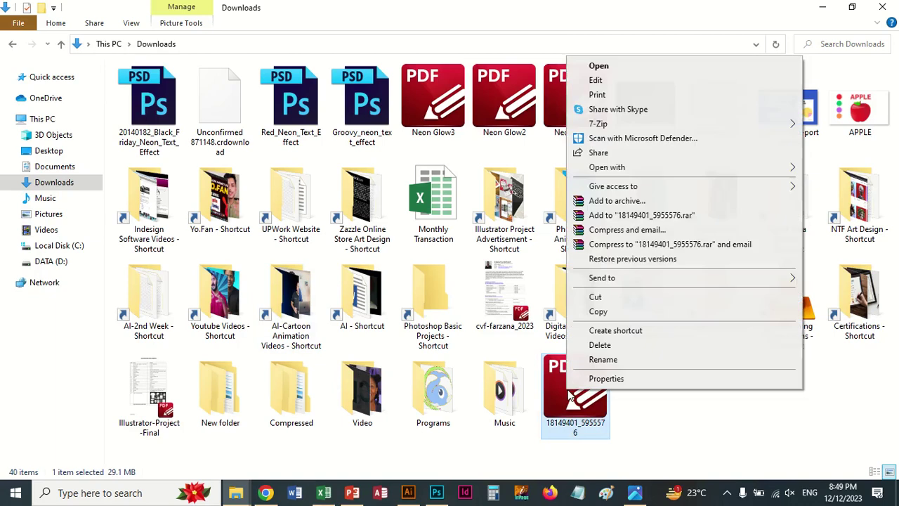
mouse_move(607, 167)
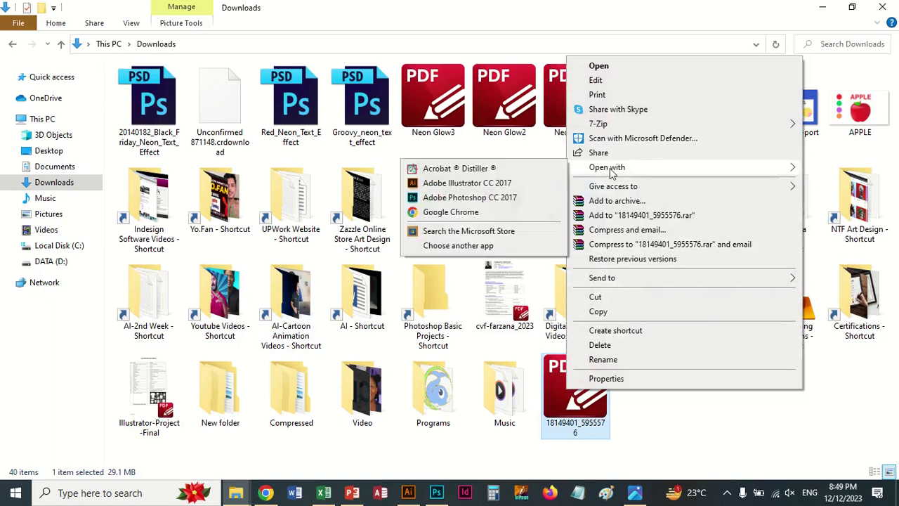
left_click(495, 184)
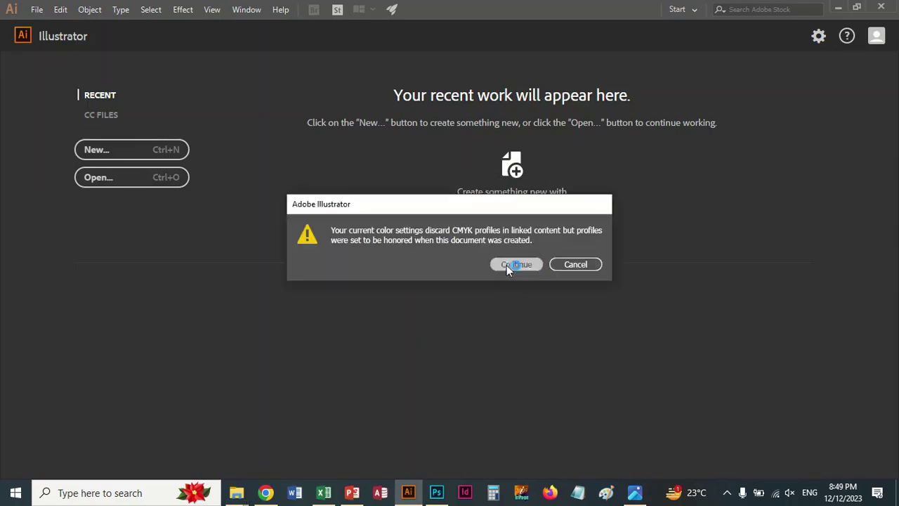
- Accept the CMYK colour-profile warning and bring the whole neon frame artboard into view
left_click(506, 264)
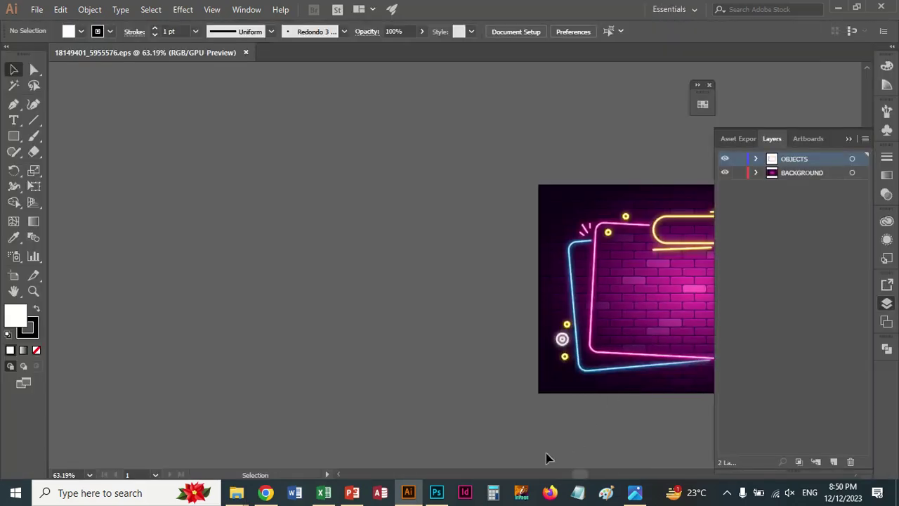
left_click_drag(578, 476, 599, 475)
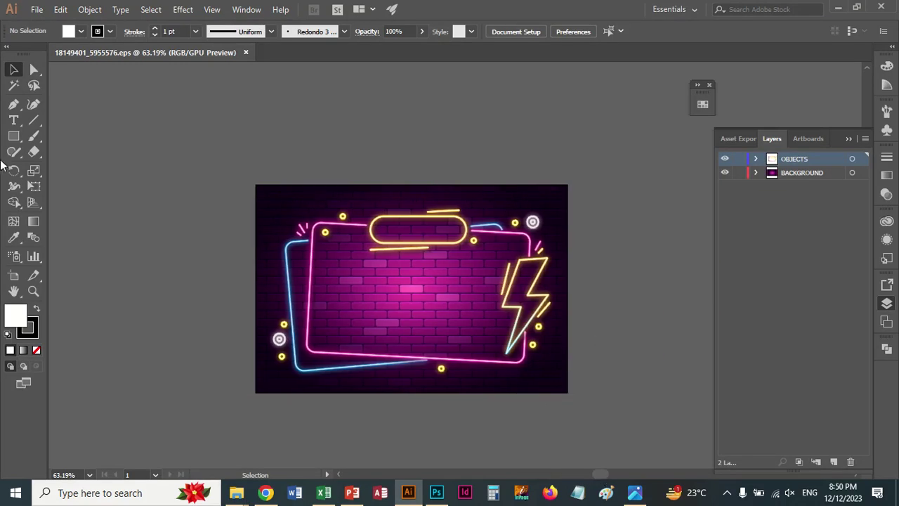
- Start a text object inside the frame and delete its placeholder text
left_click(13, 121)
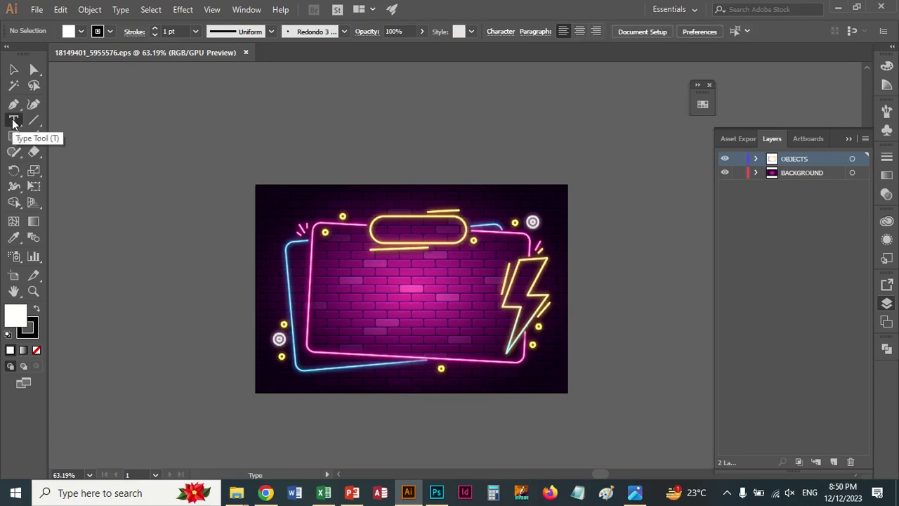
left_click(352, 280)
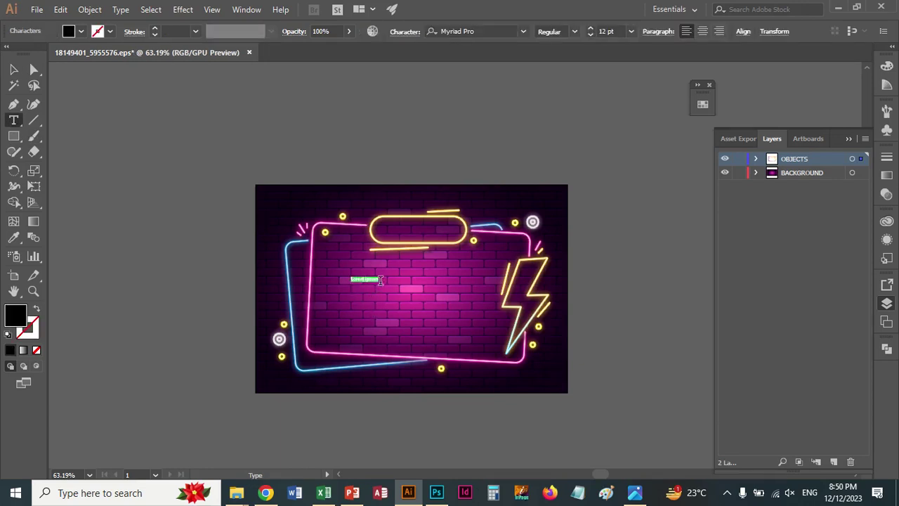
left_click_drag(380, 280, 351, 280)
key("BackSpace")
type("HAPPY NEW YEAR")
- Enlarge the HAPPY NEW YEAR text to 46 pt and finish editing it
left_click_drag(347, 281, 400, 283)
key("ctrl+shift+period")
key("ctrl+shift+period")
key("ctrl+shift+period")
key("ctrl+shift+period")
key("ctrl+shift+period")
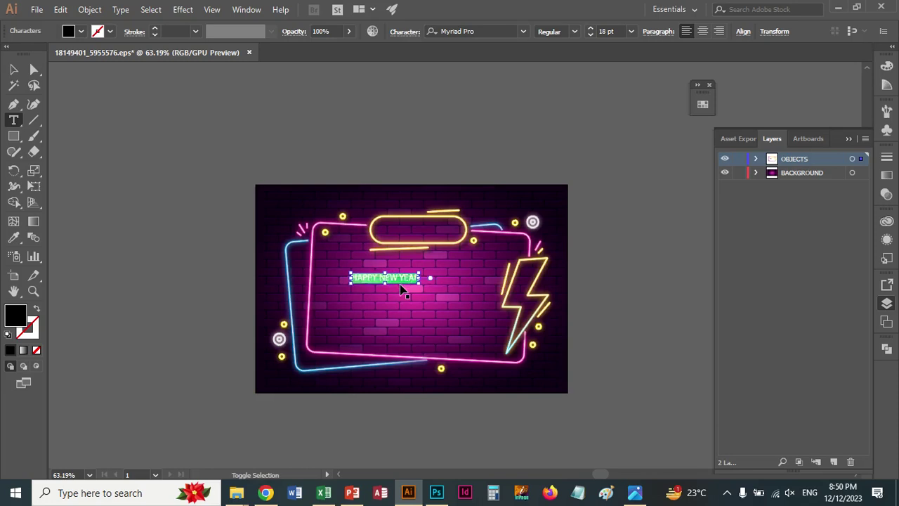
key("ctrl+shift+period")
key("ctrl+shift+period")
key("ctrl+shift+period")
key("ctrl+shift+period")
key("ctrl+shift+period")
key("ctrl+shift+period")
key("ctrl+shift+period")
key("ctrl+shift+period")
key("ctrl+shift+period")
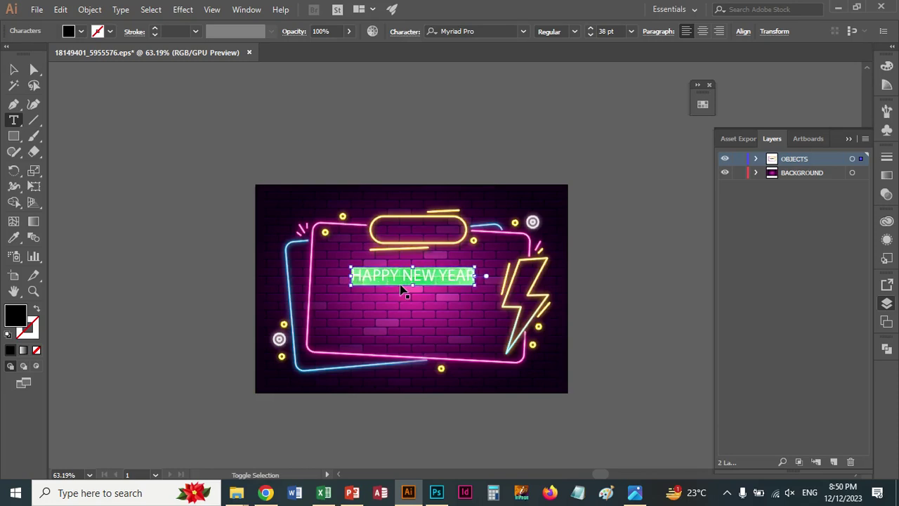
key("ctrl+shift+period")
key("ctrl+shift+period")
key("ctrl+shift+period")
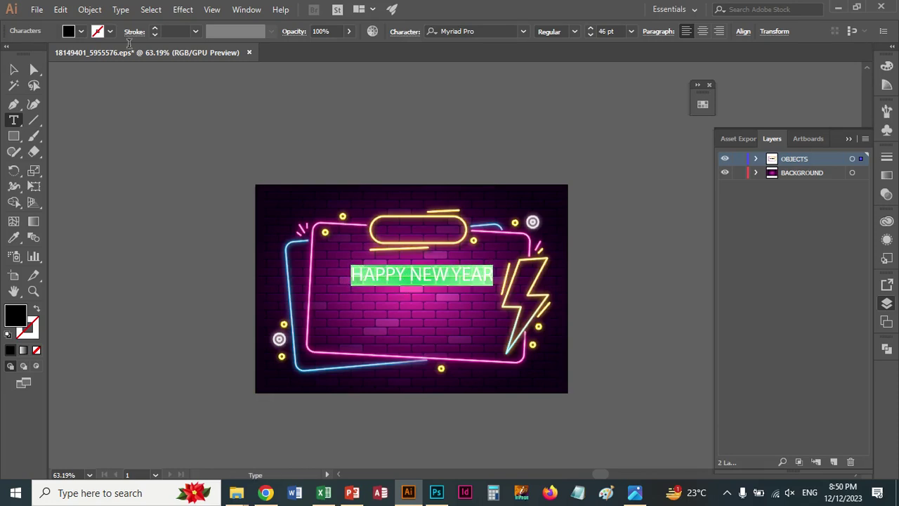
left_click(13, 68)
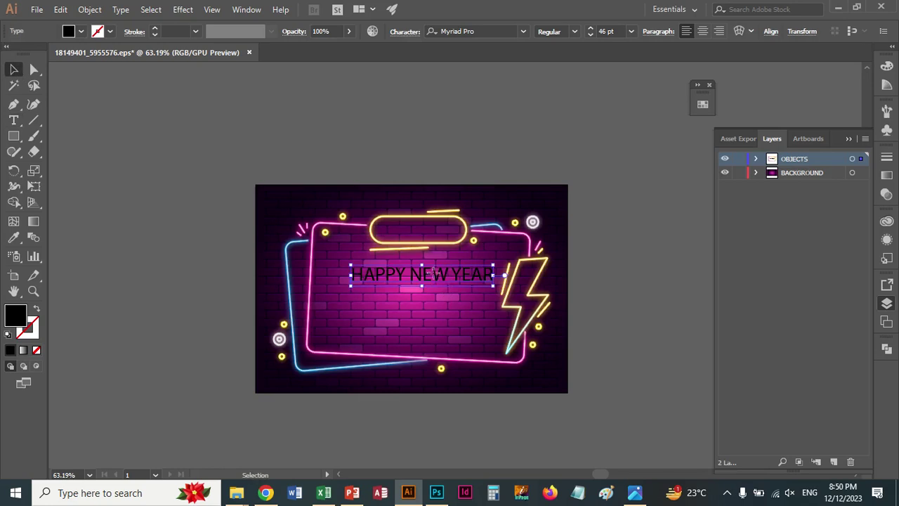
- Scale the headline to 52.6 pt and shift it down and left with Move
left_click_drag(433, 273, 422, 288)
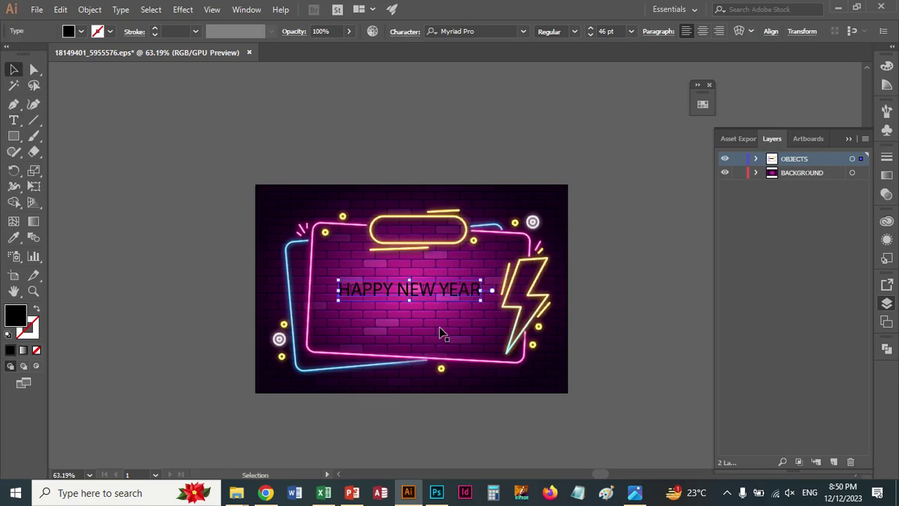
key("ctrl+t")
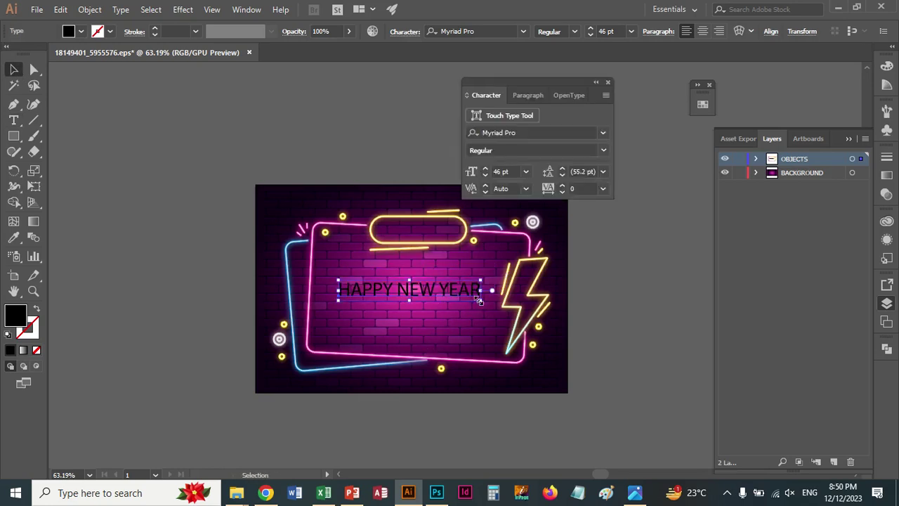
left_click_drag(478, 299, 492, 318)
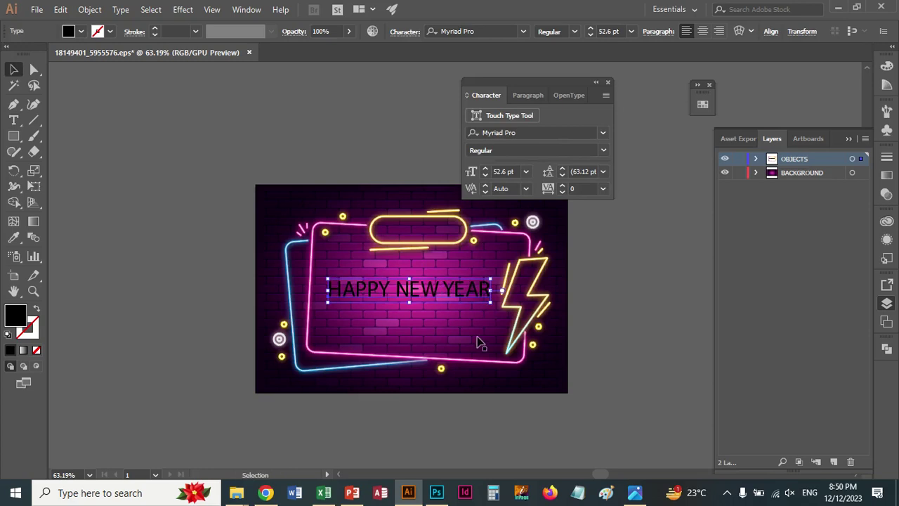
key("Return")
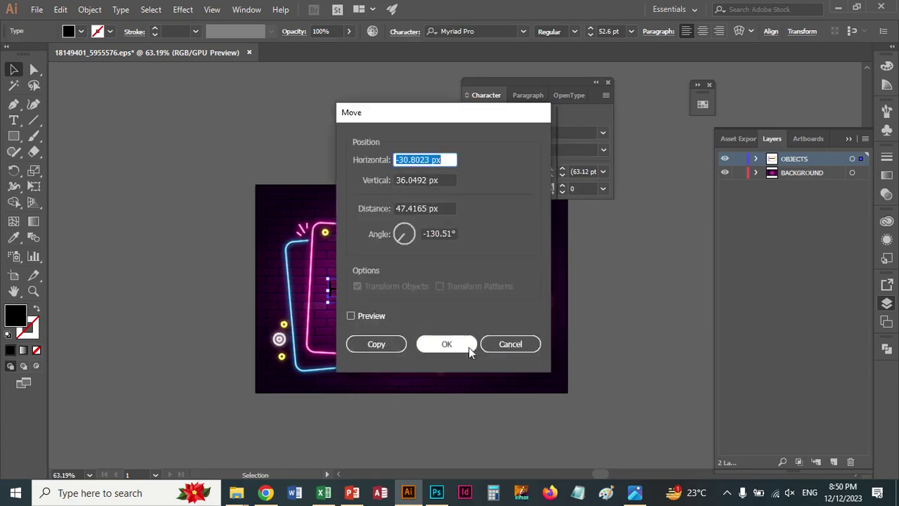
left_click(469, 346)
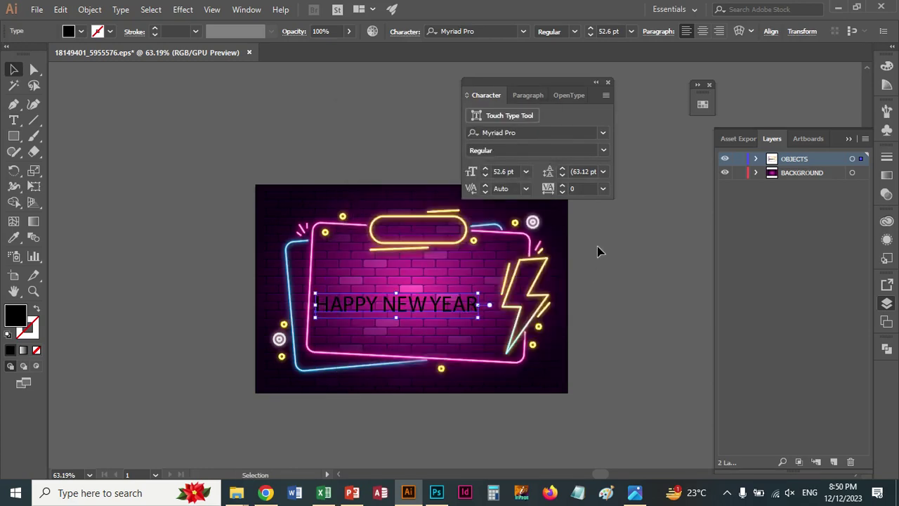
left_click(607, 82)
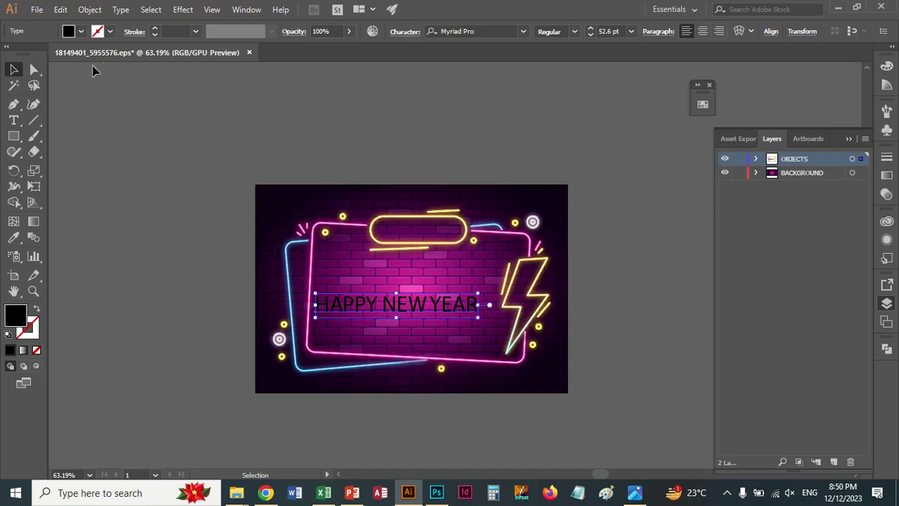
- Fill the headline yellow and move it up into the upper middle of the frame
left_click(82, 33)
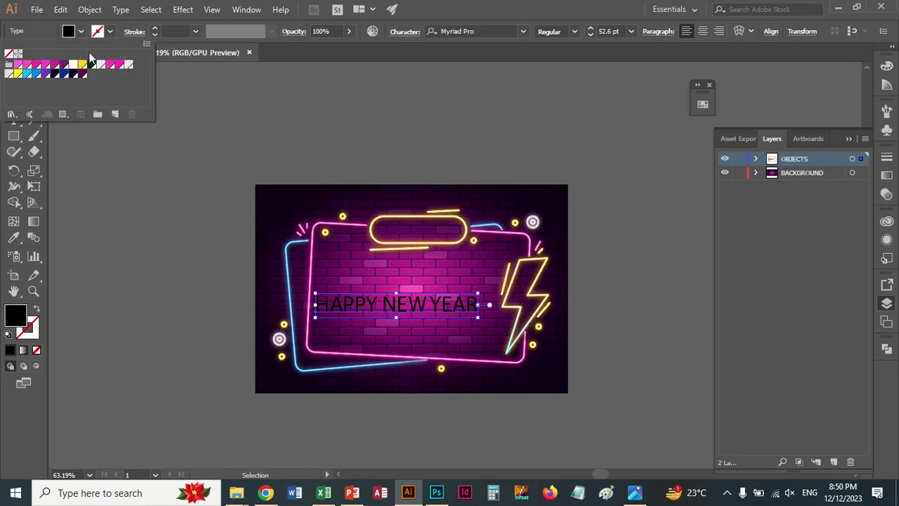
left_click(110, 66)
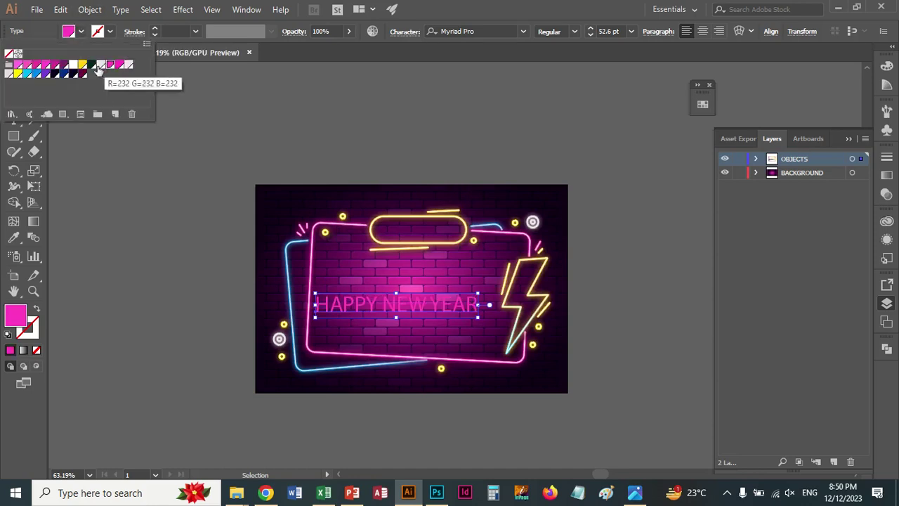
left_click(74, 65)
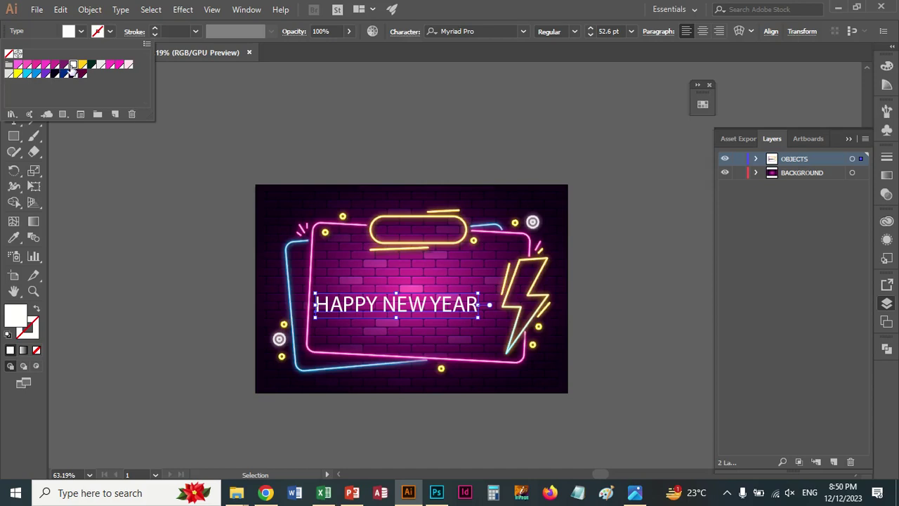
left_click(18, 75)
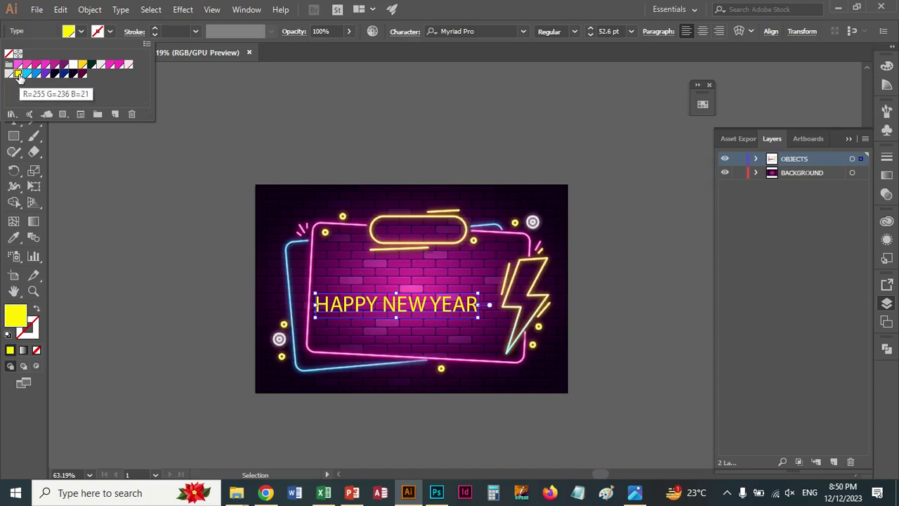
left_click(599, 264)
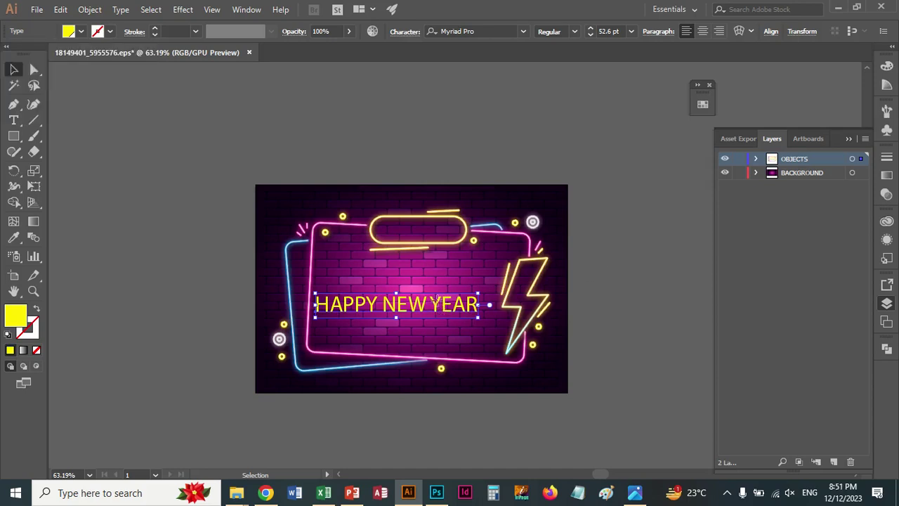
left_click_drag(433, 306, 445, 284)
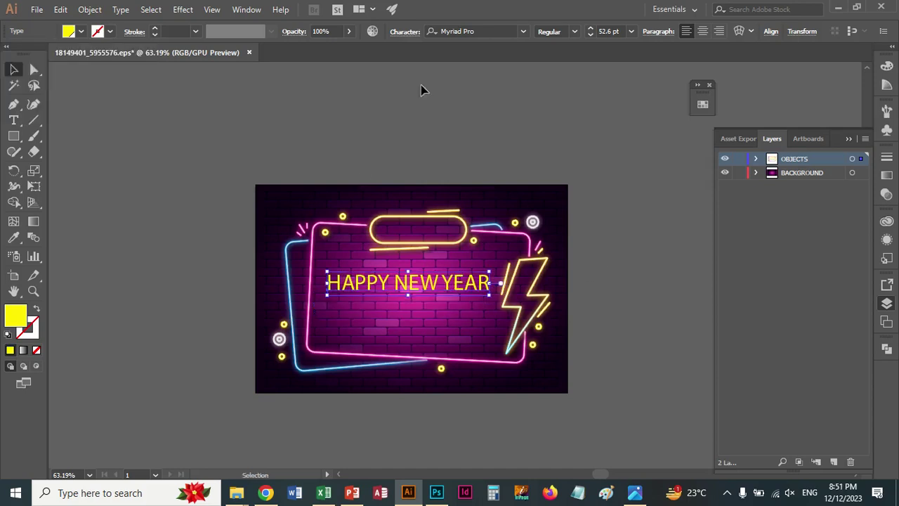
- Replace the headline font with Arial Rounded MT Bold from the font list
left_click(491, 32)
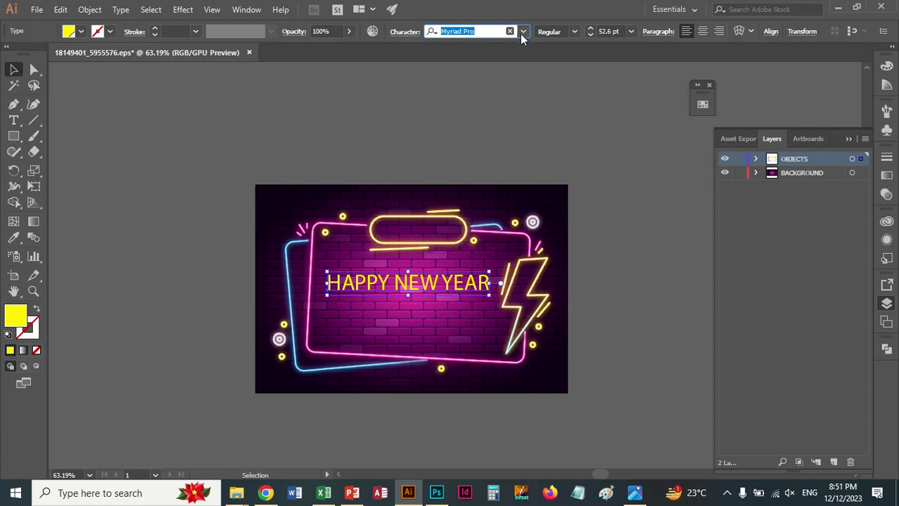
key("BackSpace")
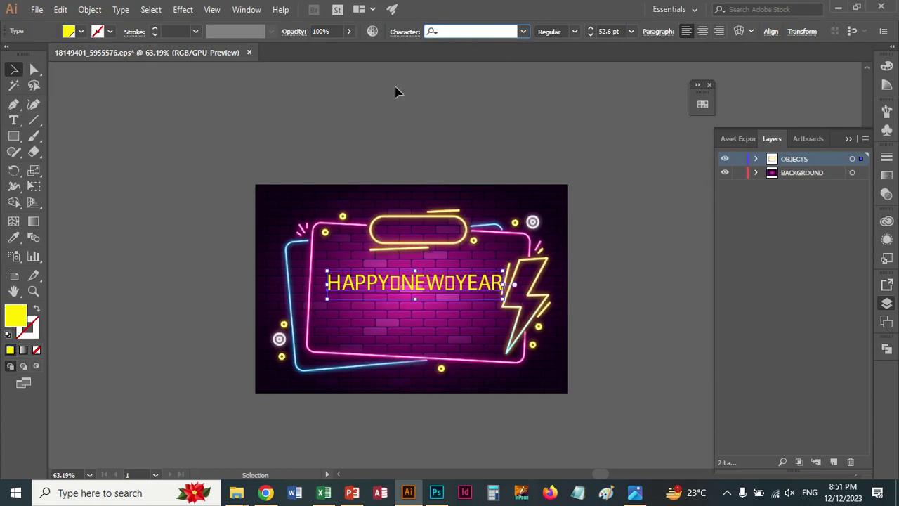
left_click(523, 32)
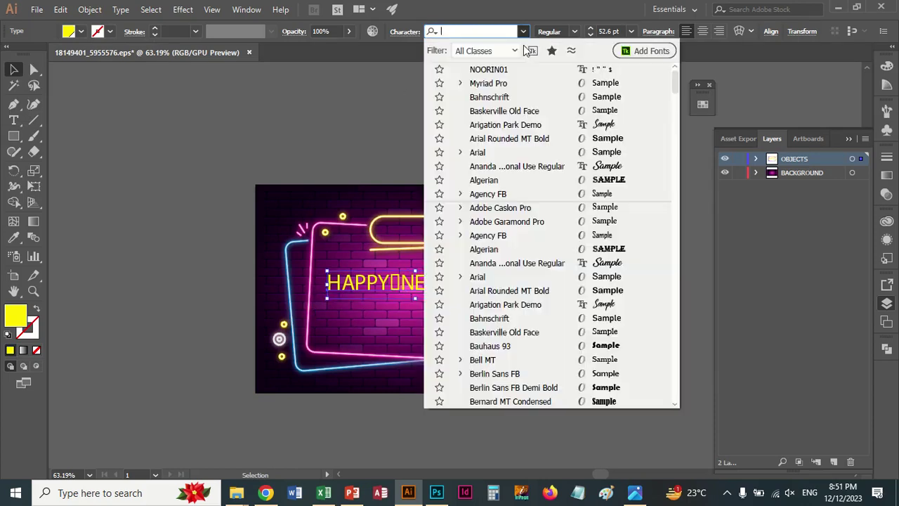
left_click(506, 291)
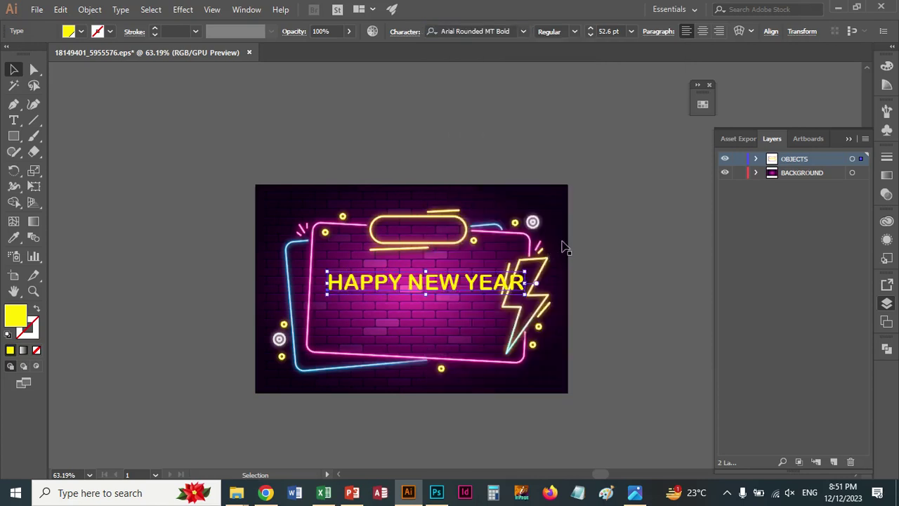
- Switch the headline to Arigation Park Demo, nudge it into place, and deselect it
left_click(495, 31)
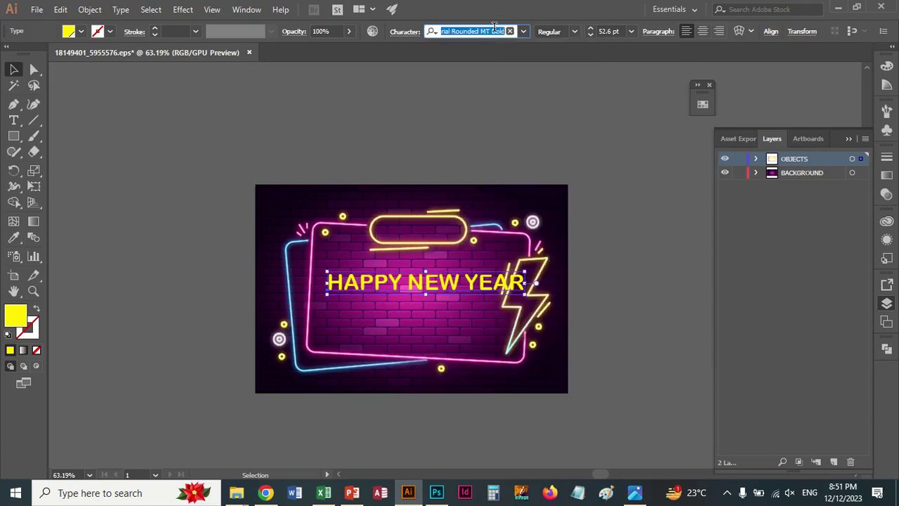
key("Down")
key("Up")
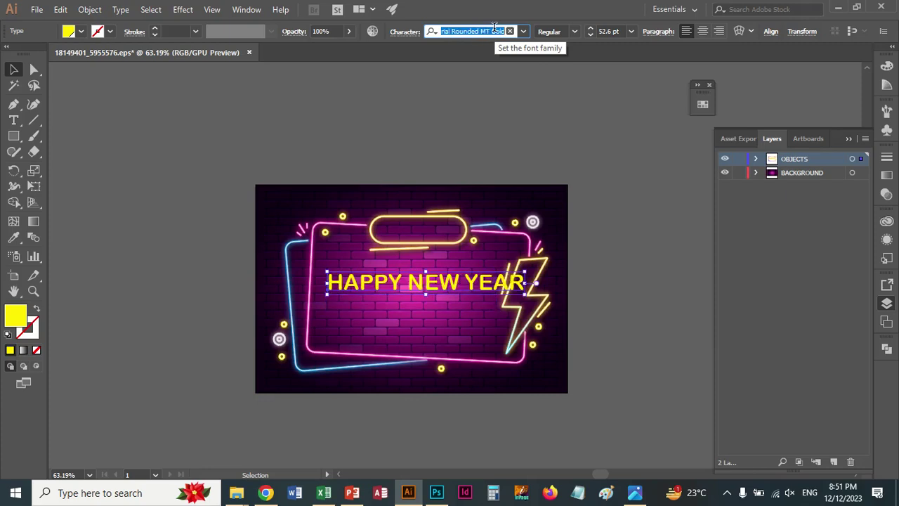
key("Down")
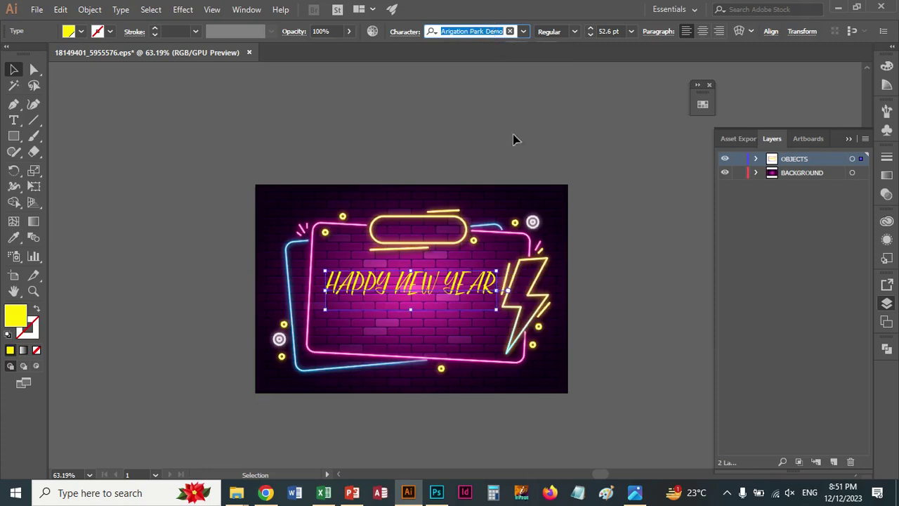
left_click(600, 283)
left_click_drag(458, 296, 454, 302)
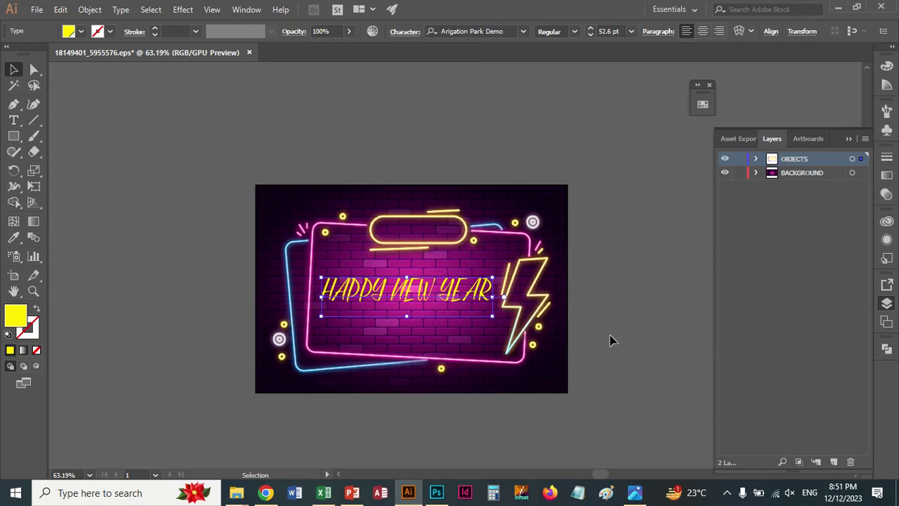
left_click(755, 172)
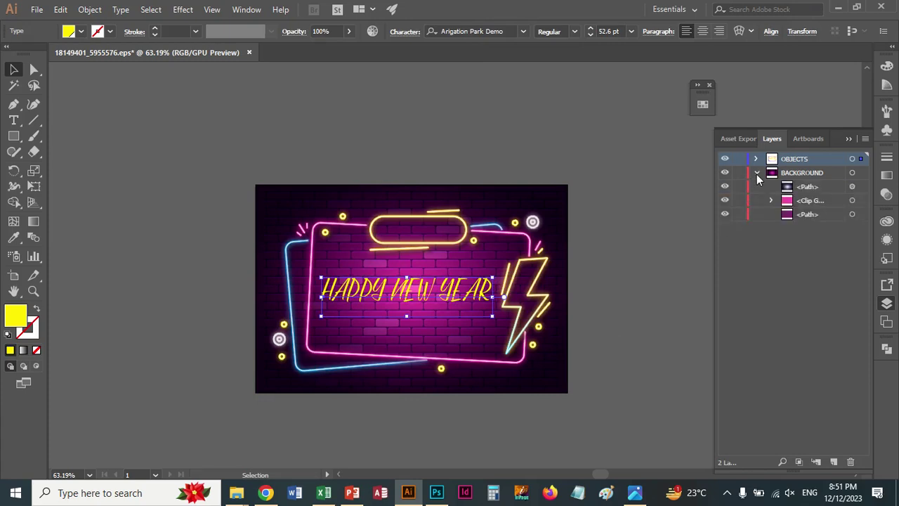
left_click(756, 173)
left_click(639, 323)
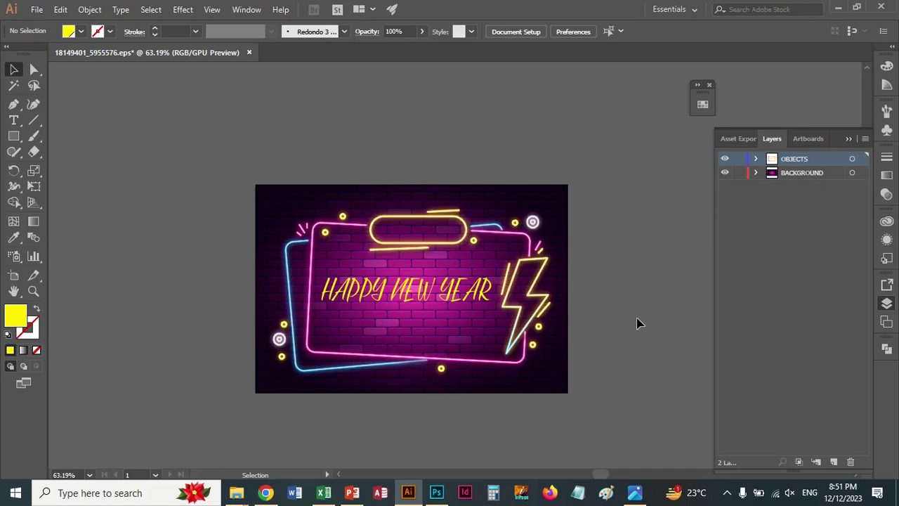
left_click(235, 492)
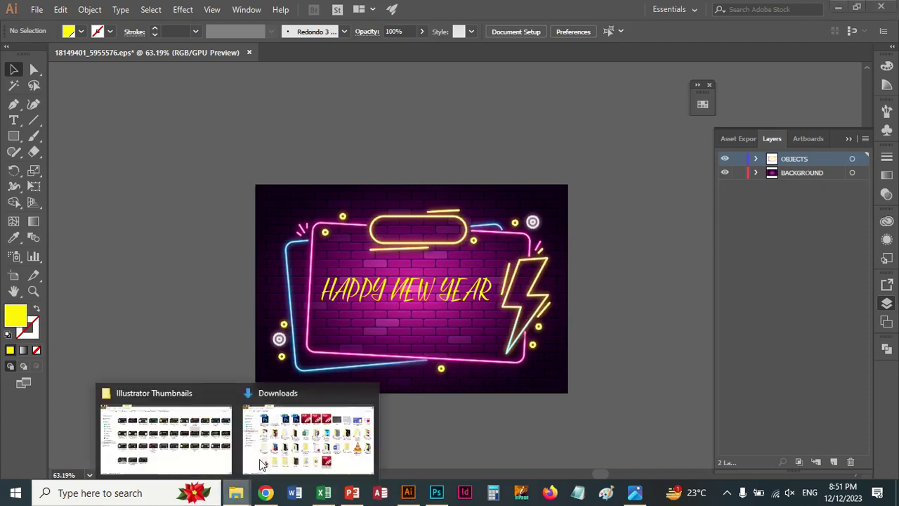
left_click(262, 443)
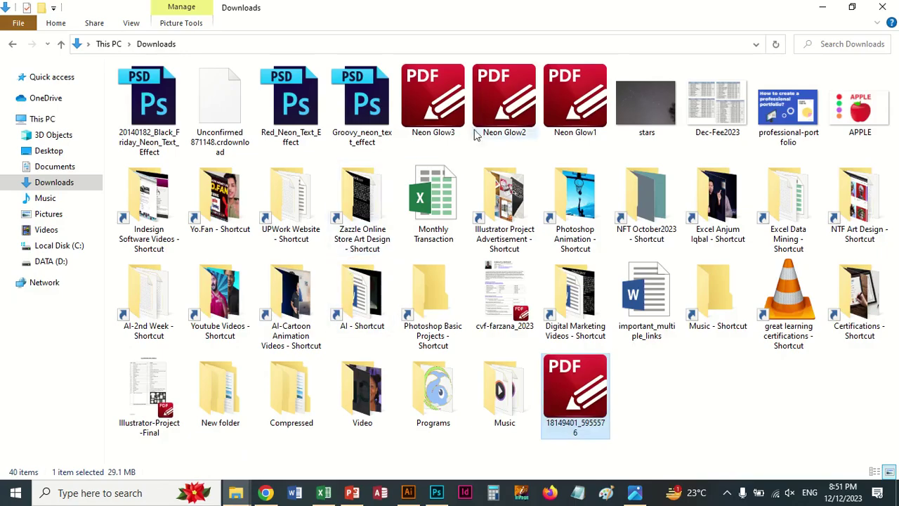
left_click(497, 114)
right_click(497, 113)
mouse_move(536, 222)
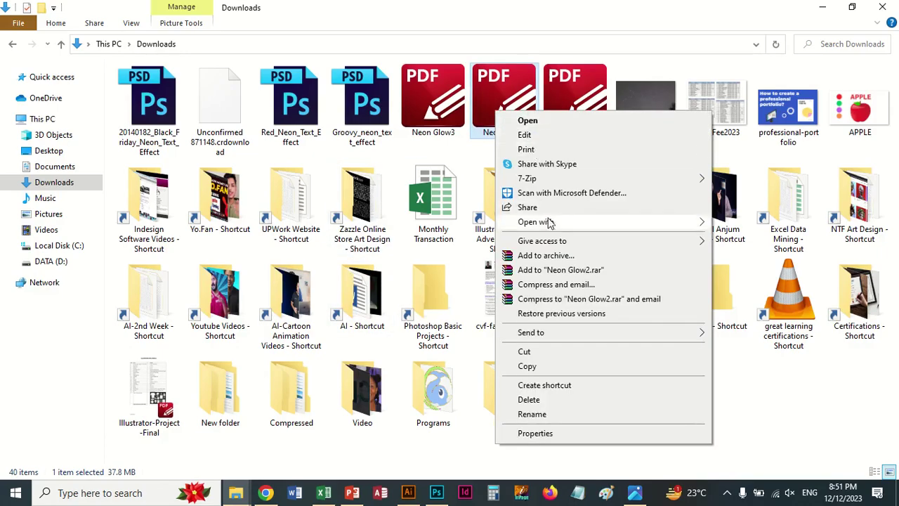
left_click(774, 237)
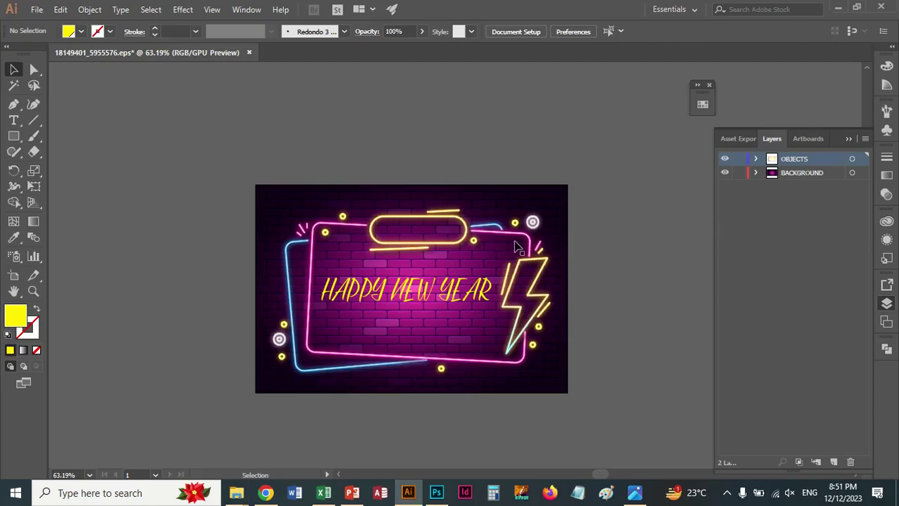
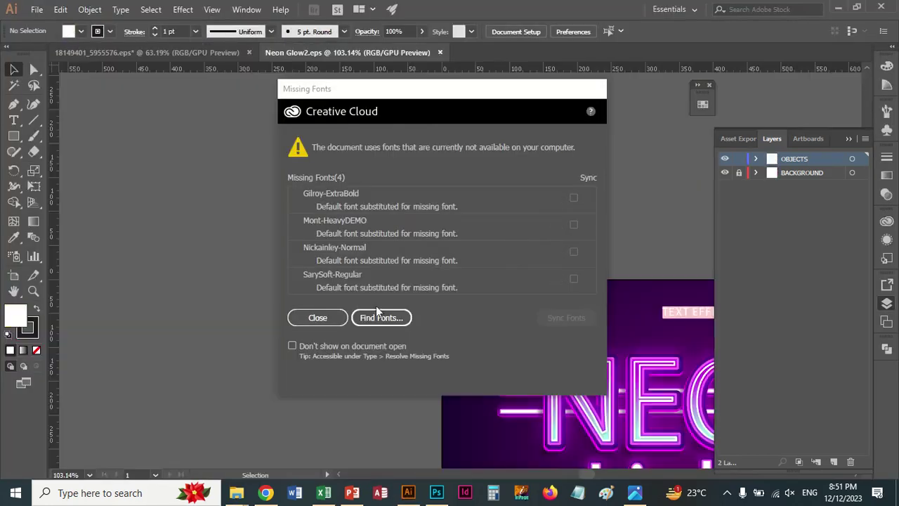
- Dismiss the Missing Fonts warning and zoom the neon artwork to 100%
key("Escape")
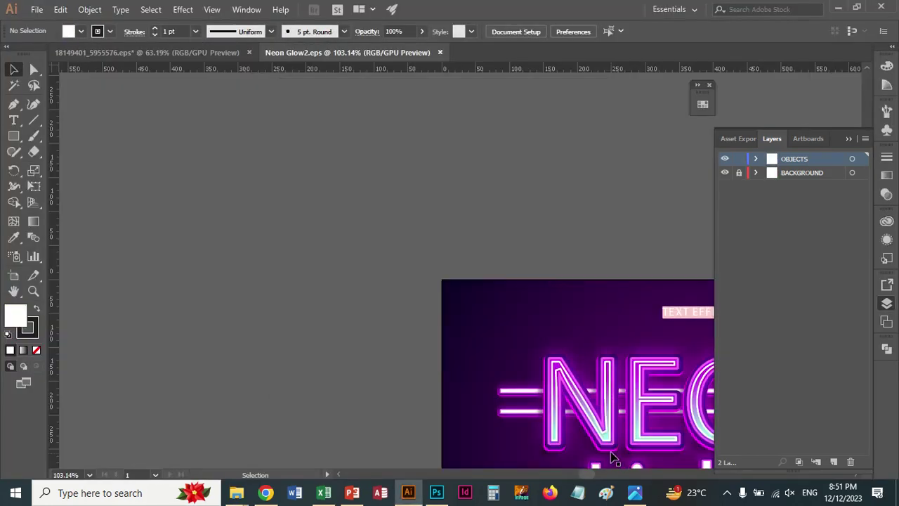
key("ctrl+1")
key("ctrl+minus")
key("ctrl+minus")
key("ctrl+minus")
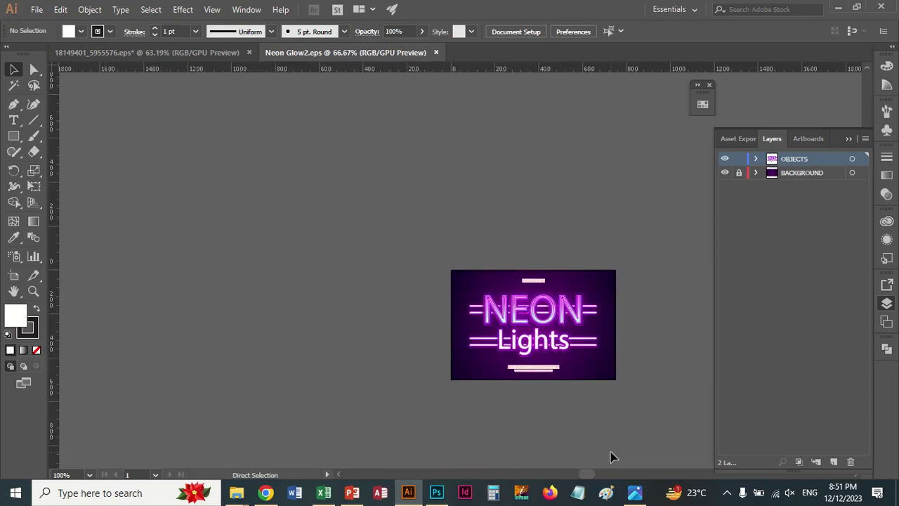
left_click(33, 290)
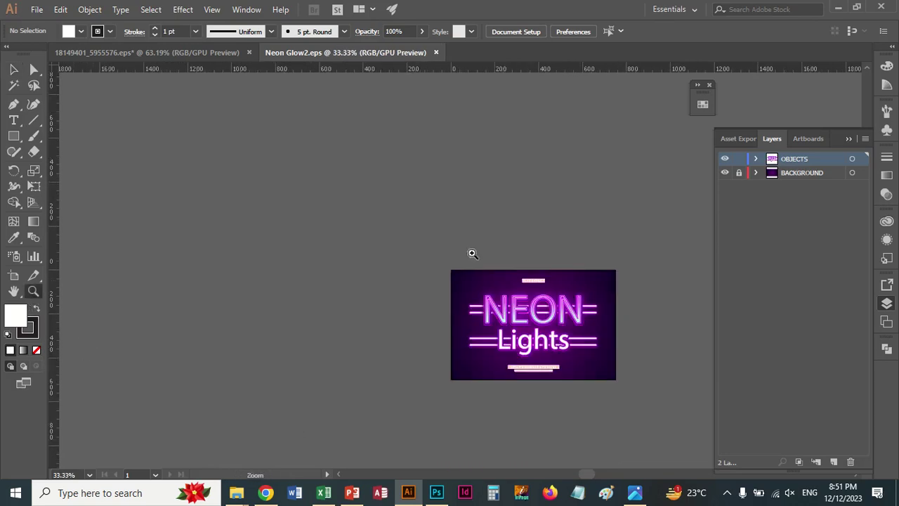
left_click(554, 305)
left_click(449, 276)
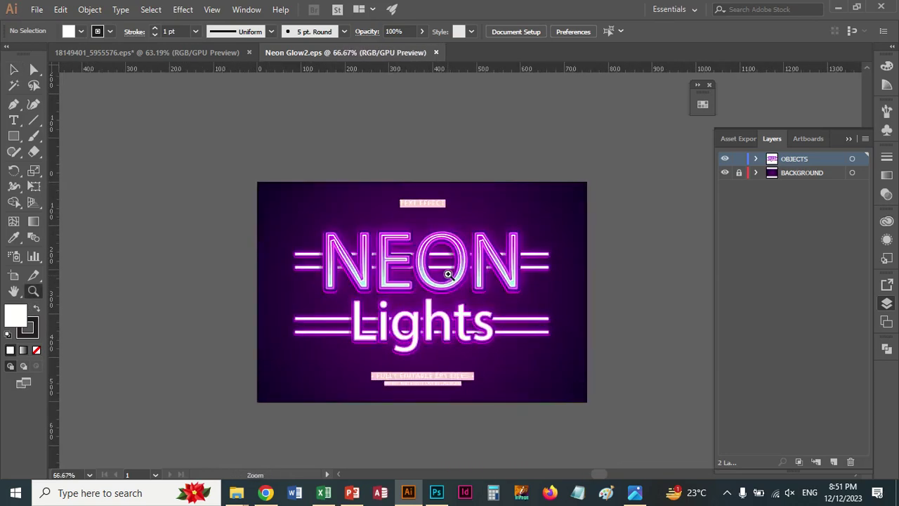
left_click(448, 275)
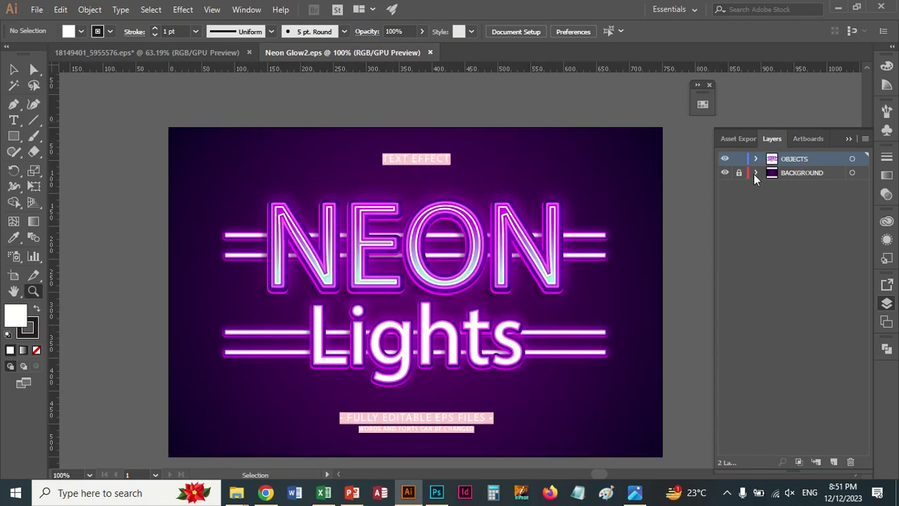
- In the expanded OBJECTS layer, hide the third group holding the TEXT EFFECT and EPS captions
left_click(725, 173)
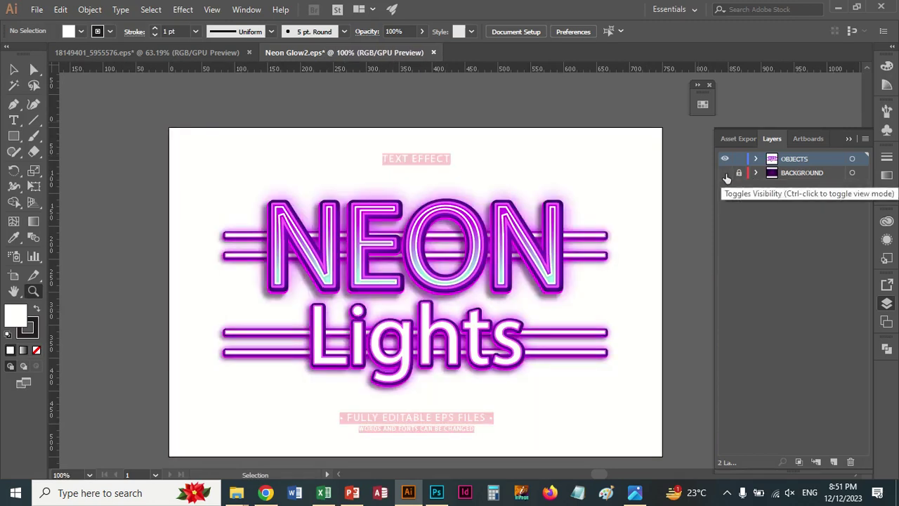
left_click(724, 173)
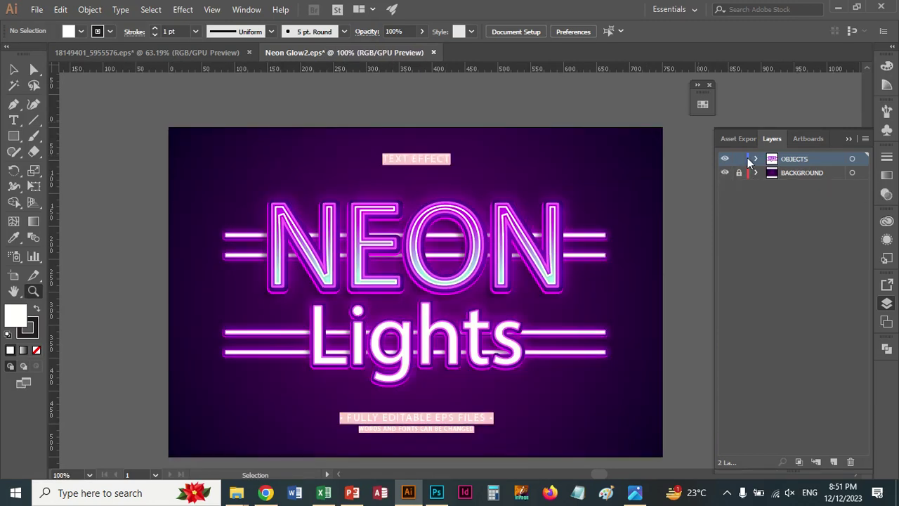
left_click(755, 158)
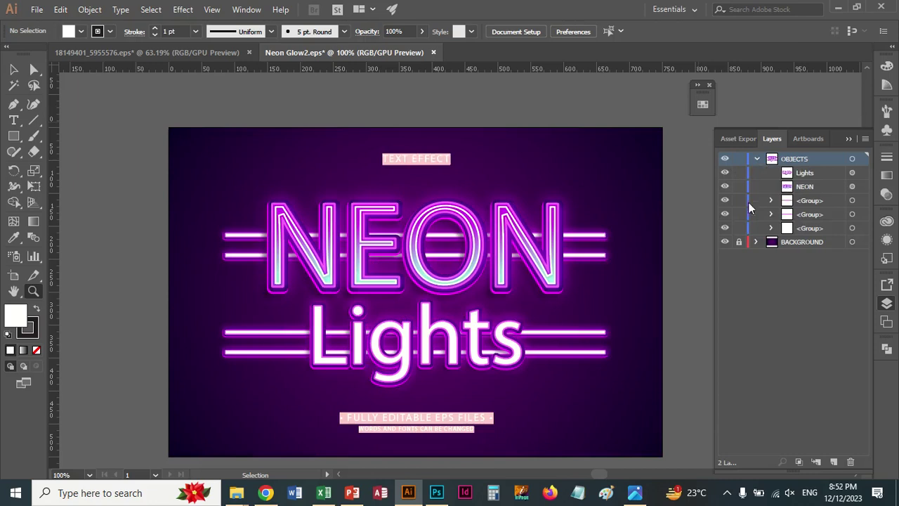
left_click(724, 173)
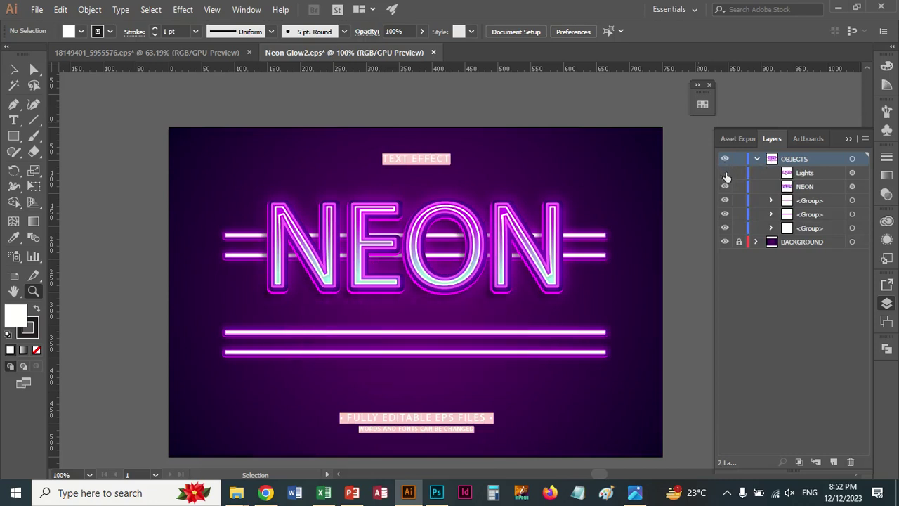
left_click(725, 174)
left_click(725, 187)
left_click(725, 187)
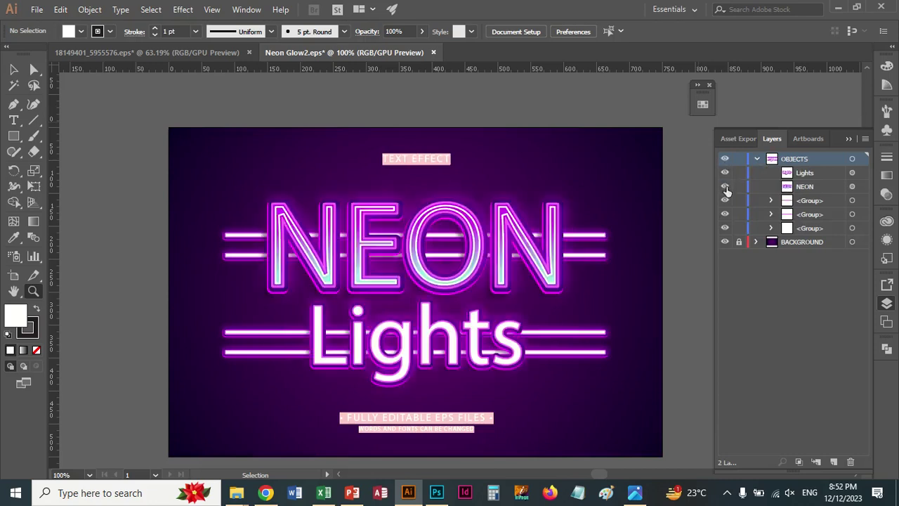
left_click(725, 203)
left_click(725, 214)
left_click(726, 214)
left_click(725, 227)
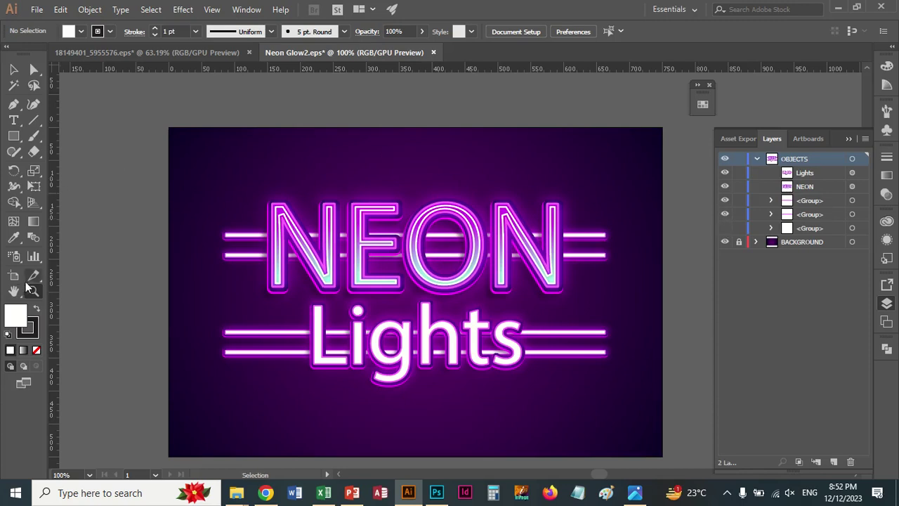
- Replace the top word NEON with 'TLCC' using the Type tool
key("t")
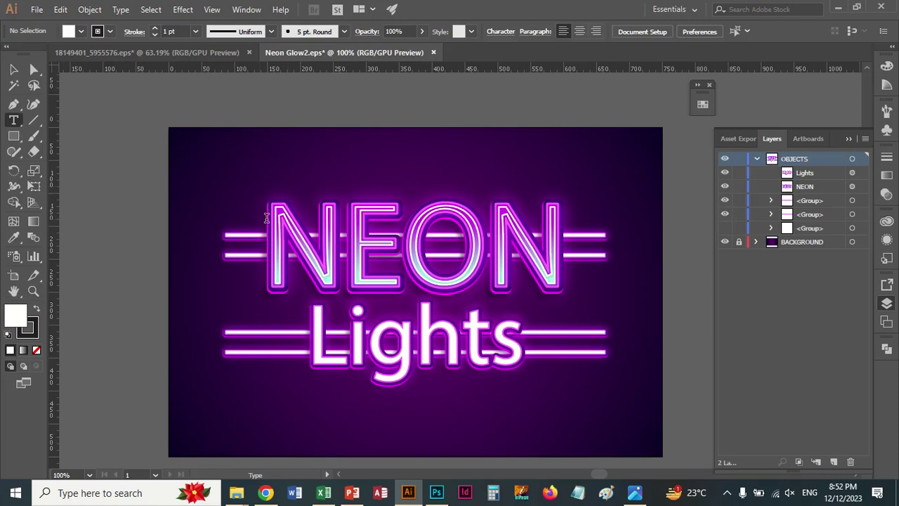
left_click_drag(267, 218, 551, 228)
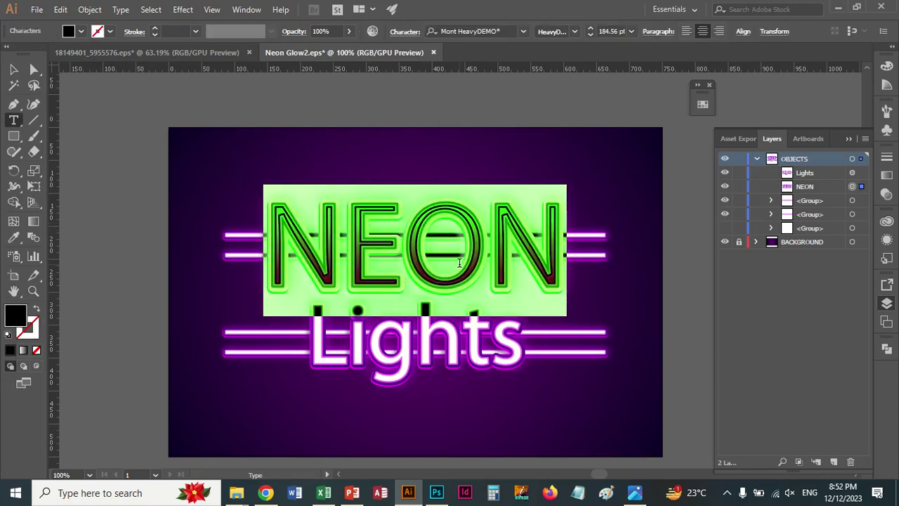
type("tlcc")
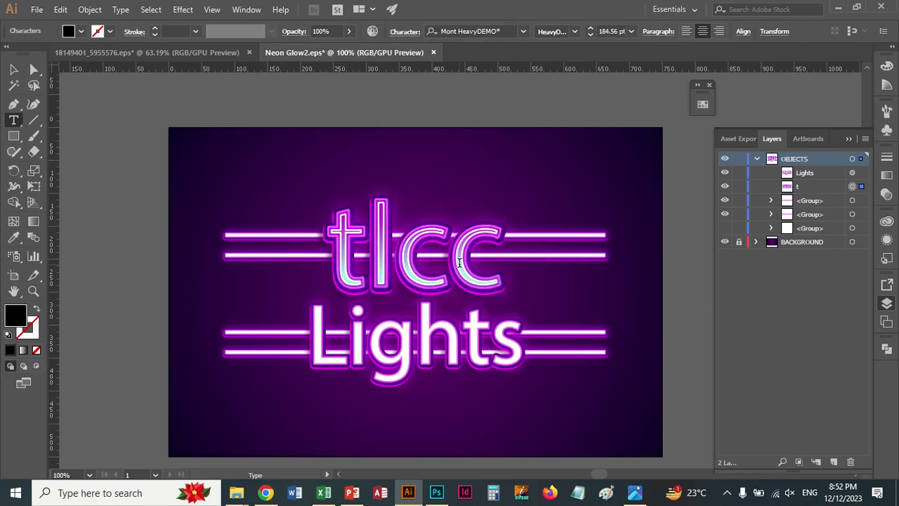
key("BackSpace")
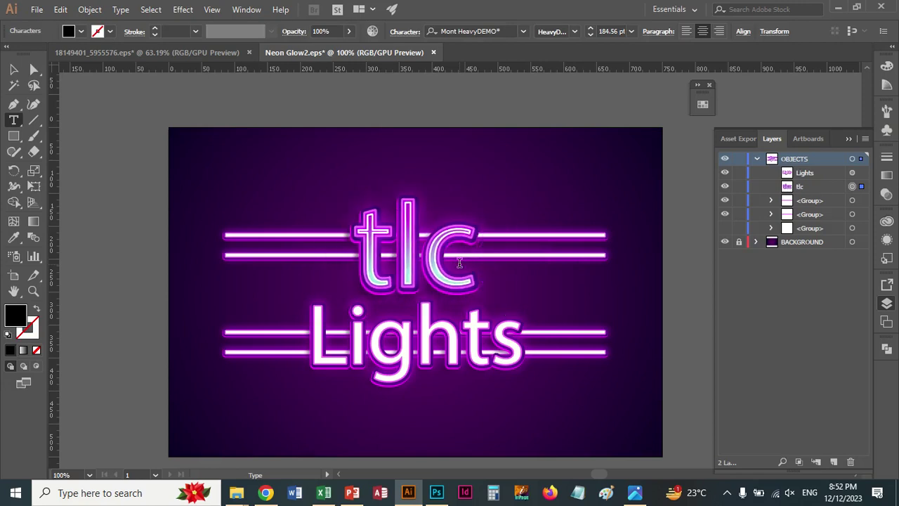
key("BackSpace")
key("BackSpace")
key("BackSpace")
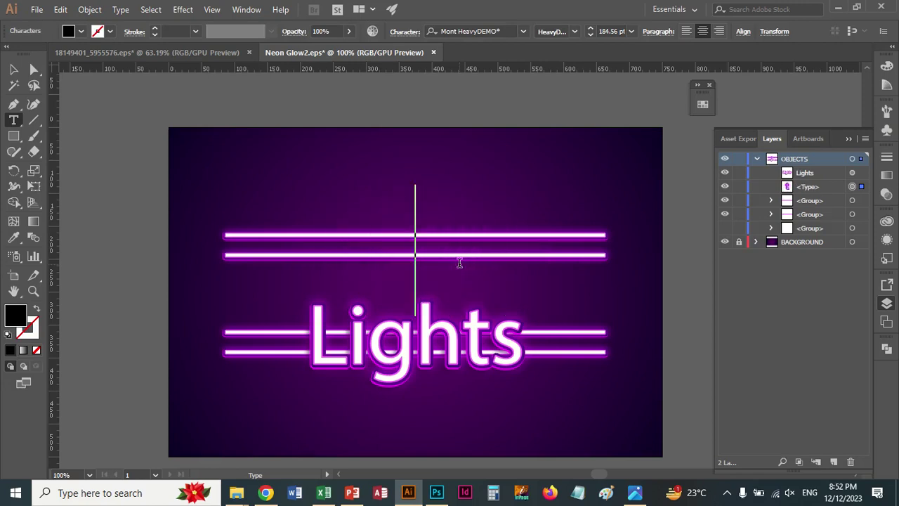
type("TL")
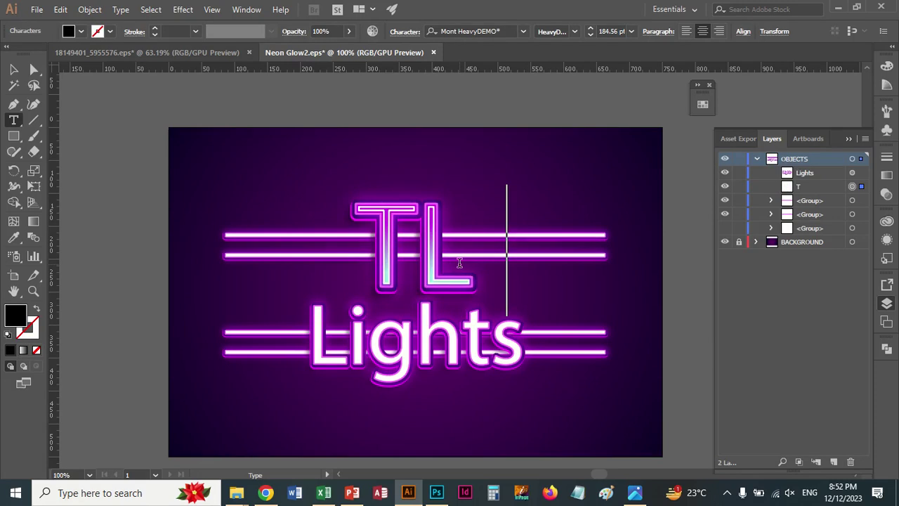
type("CC")
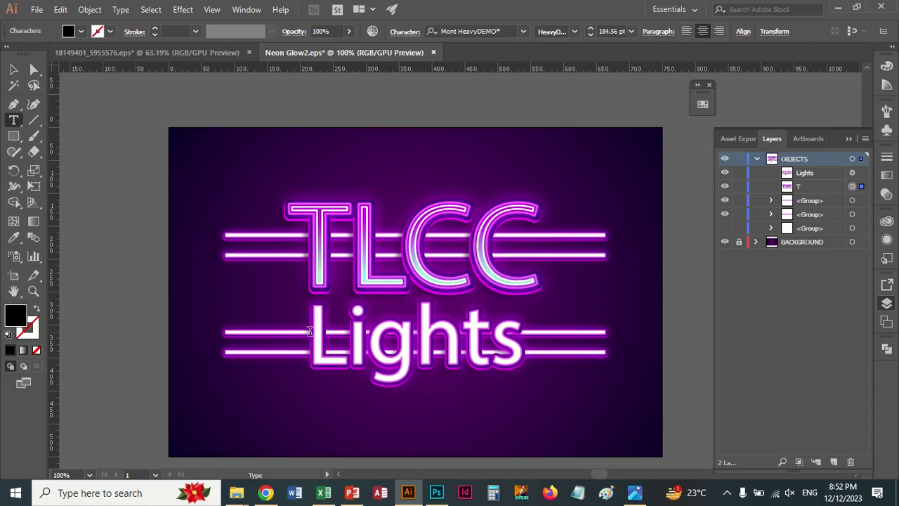
- Replace the word 'Lights' with 'AI'
left_click_drag(310, 330, 457, 346)
left_click_drag(502, 348, 522, 349)
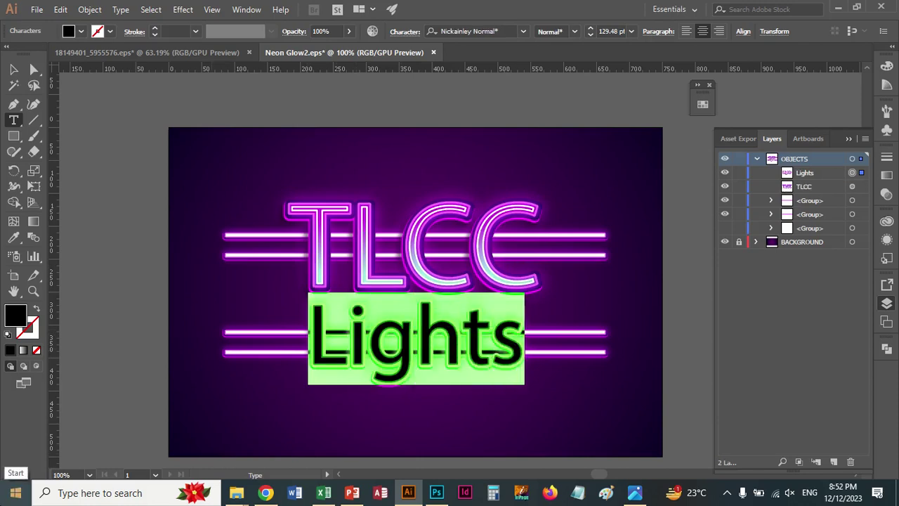
type("AI")
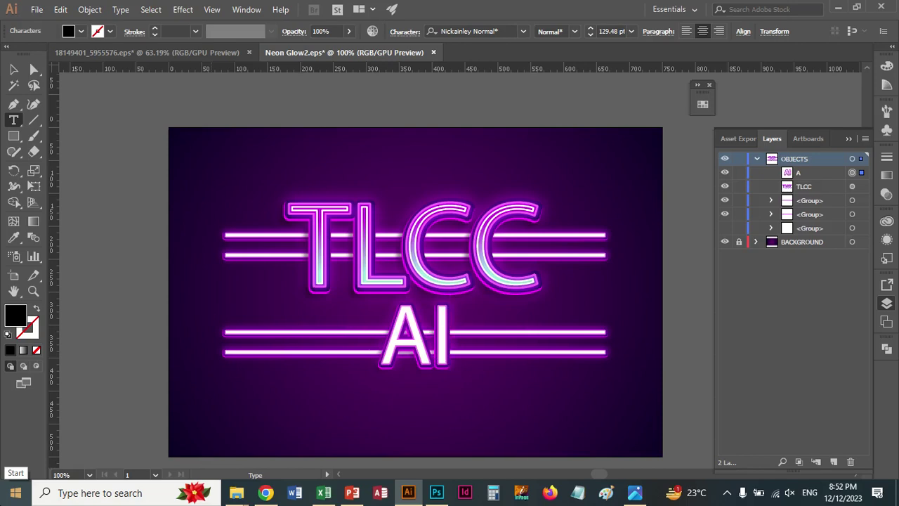
- Export the artwork as Neon Glow2.png in Downloads at 200 ppi
left_click(63, 84, "ctrl")
left_click(36, 10)
mouse_move(60, 241)
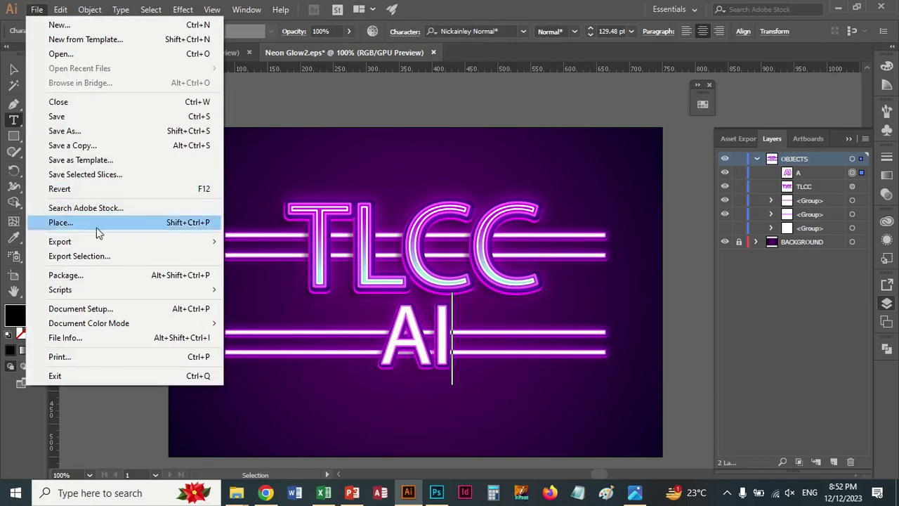
left_click(259, 256)
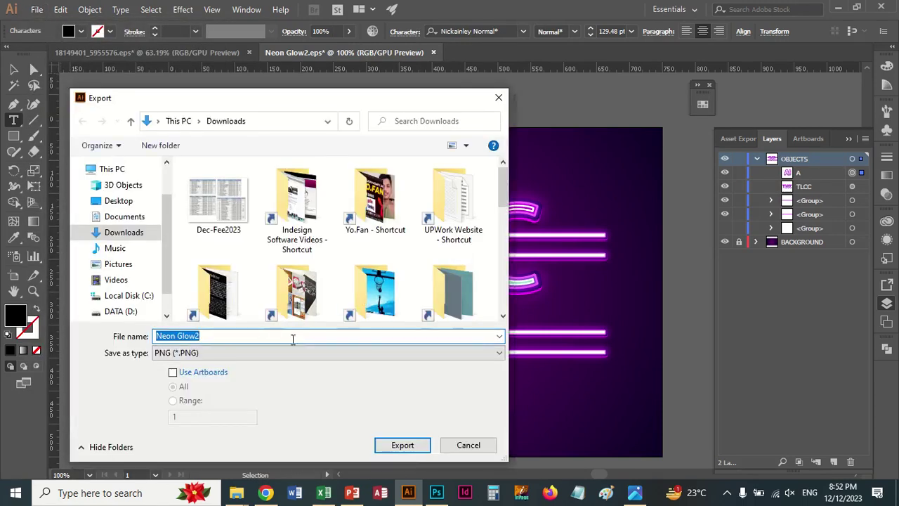
left_click(412, 450)
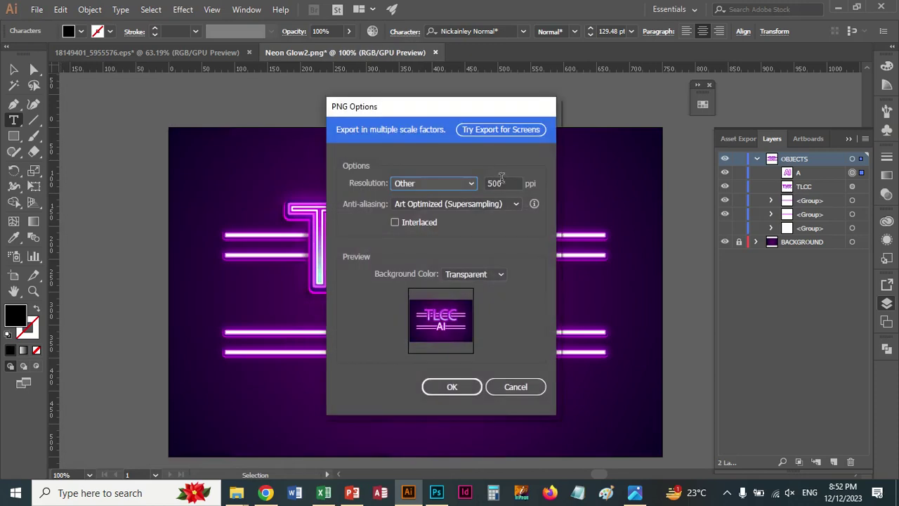
double_click(499, 184)
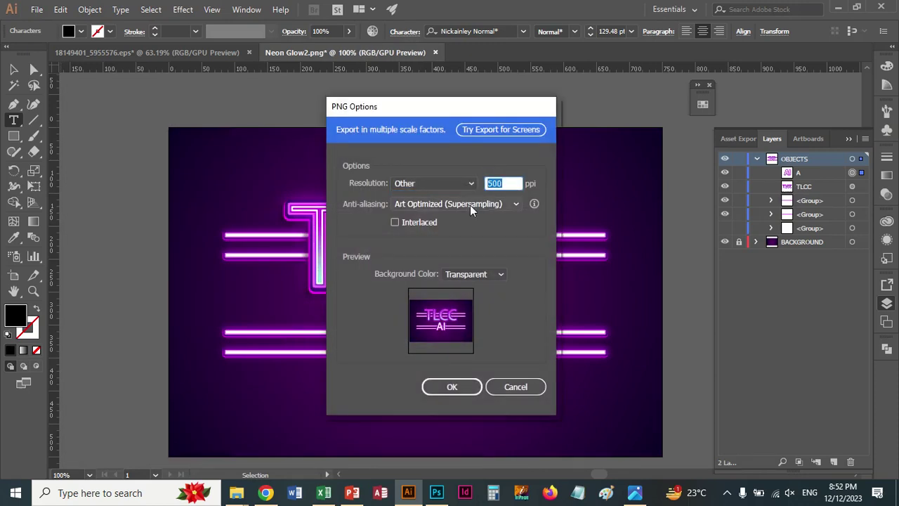
type("2")
left_click(463, 390)
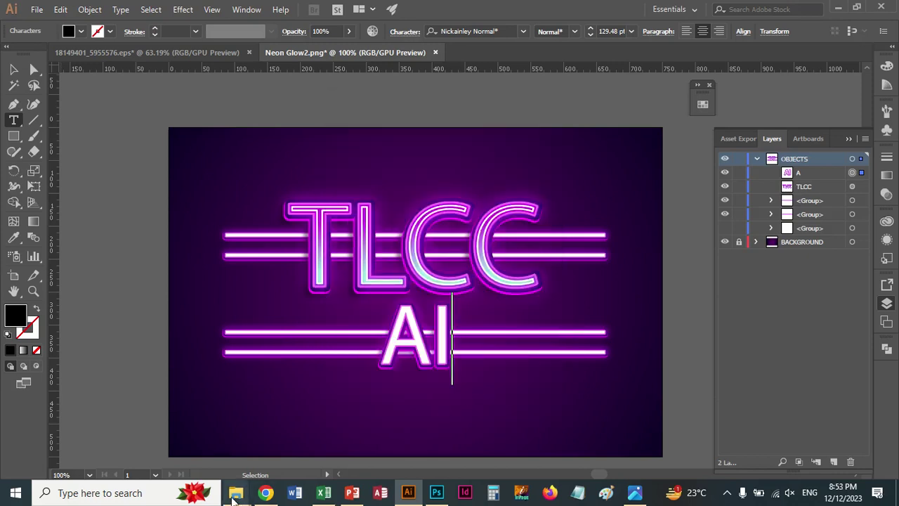
mouse_move(236, 492)
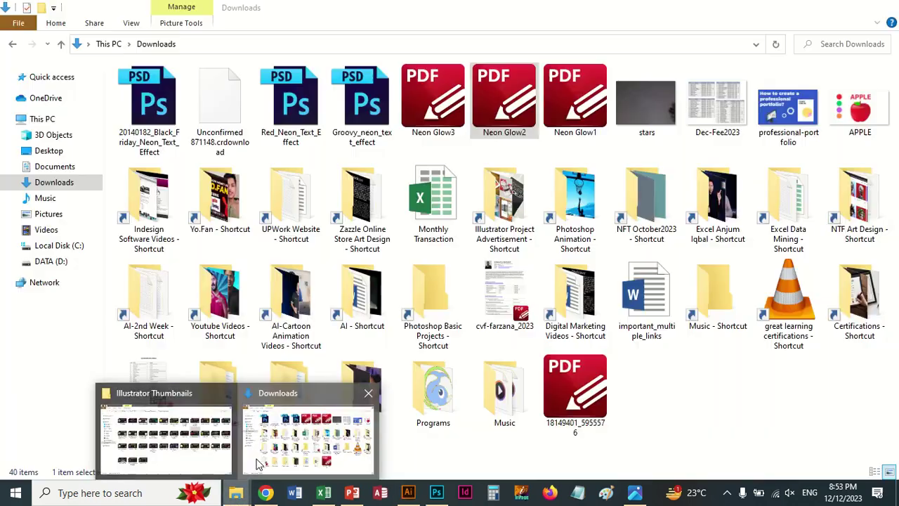
- Show the Downloads folder listing the 2084 x 1390 Neon Glow2 PNG
left_click(259, 460)
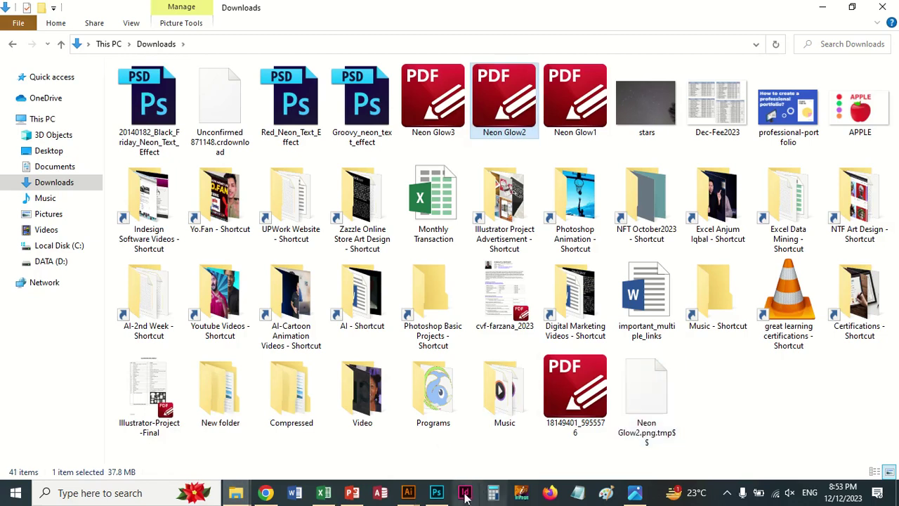
left_click(414, 495)
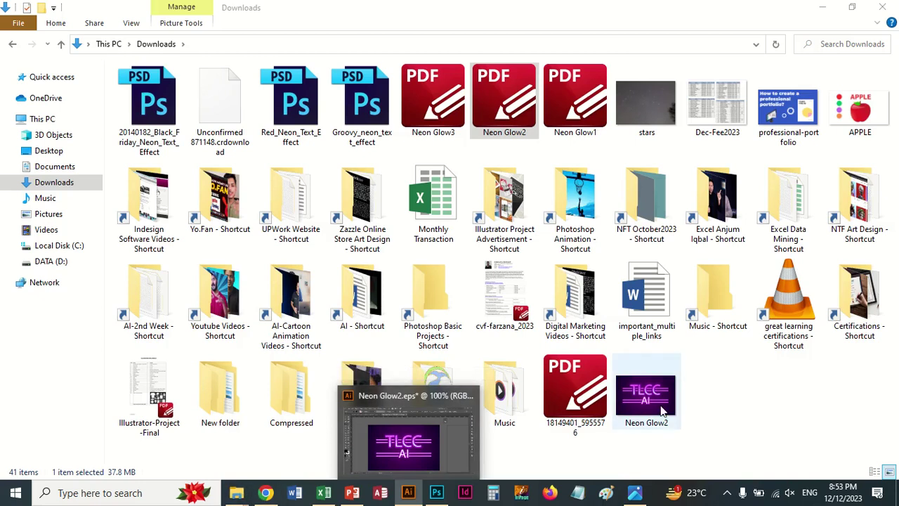
left_click(660, 405)
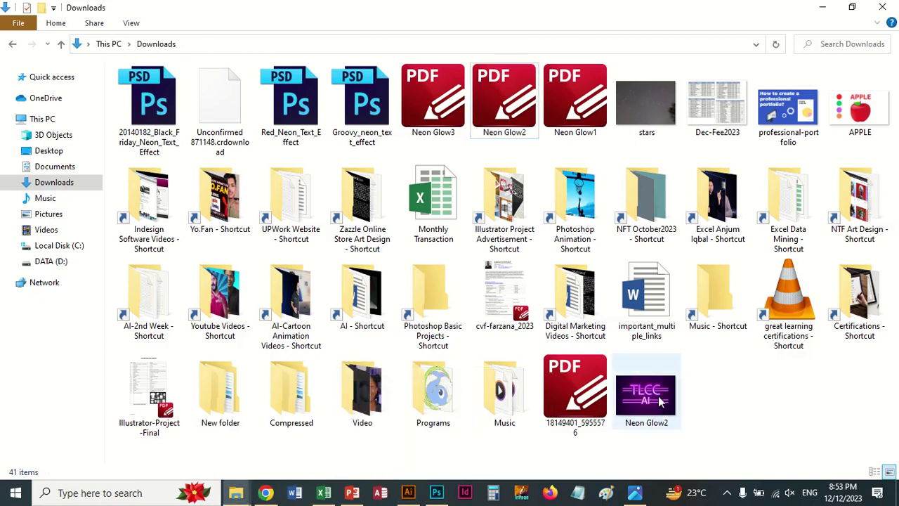
mouse_move(646, 395)
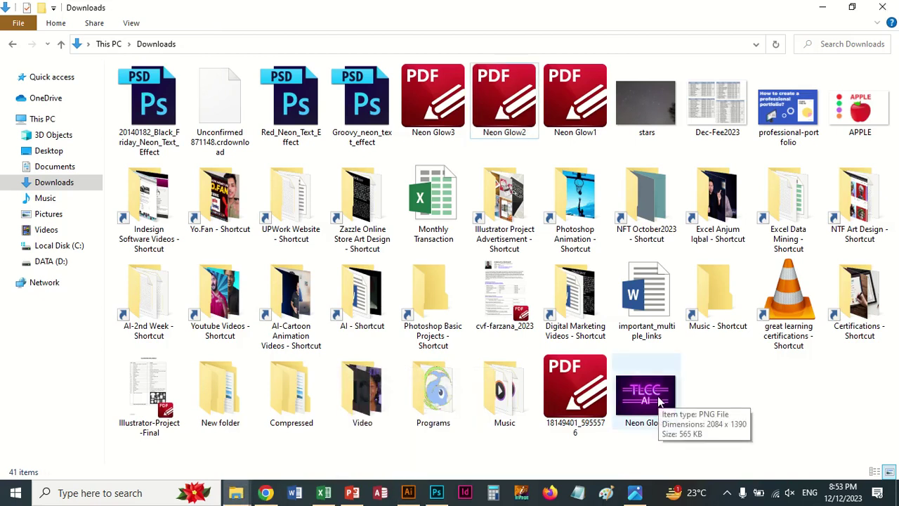
- View Neon Glow2.png maximized in Photos, zooming in and out to check it
double_click(659, 400)
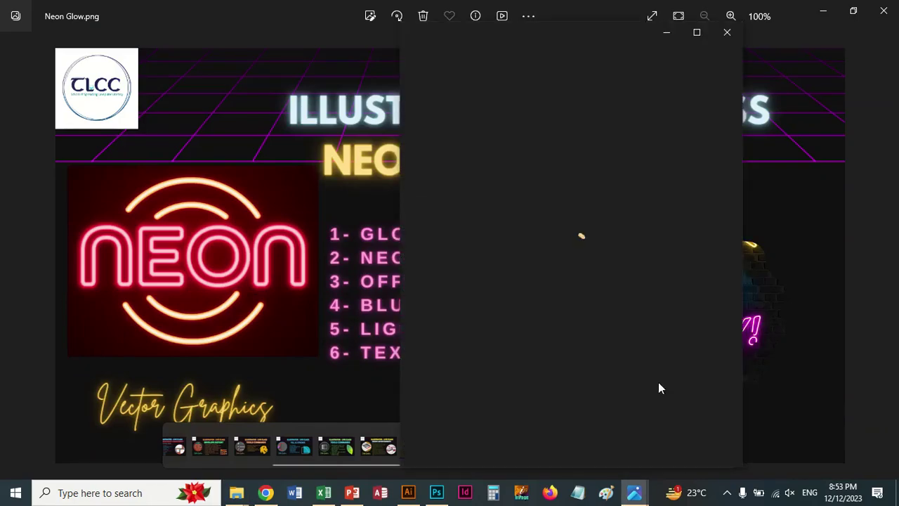
left_click(696, 33)
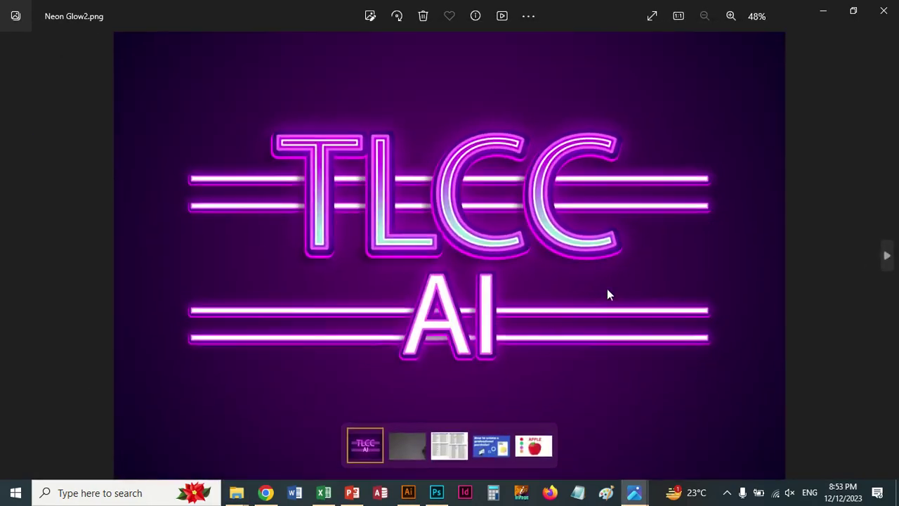
scroll(608, 292, "up", 1)
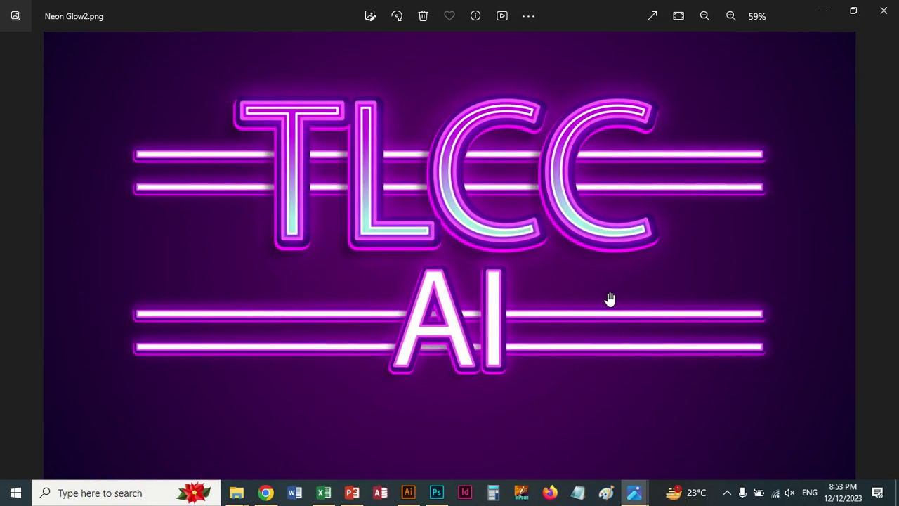
scroll(625, 228, "up", 3)
scroll(635, 228, "down", 4)
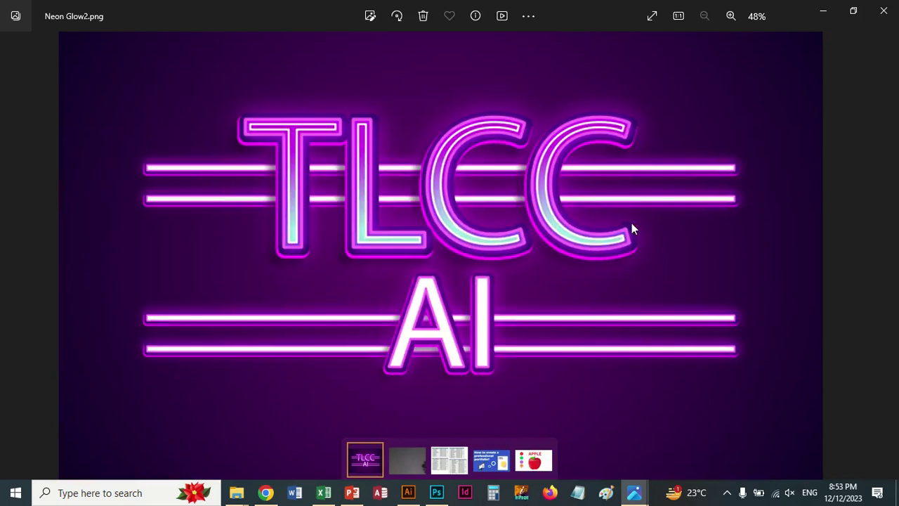